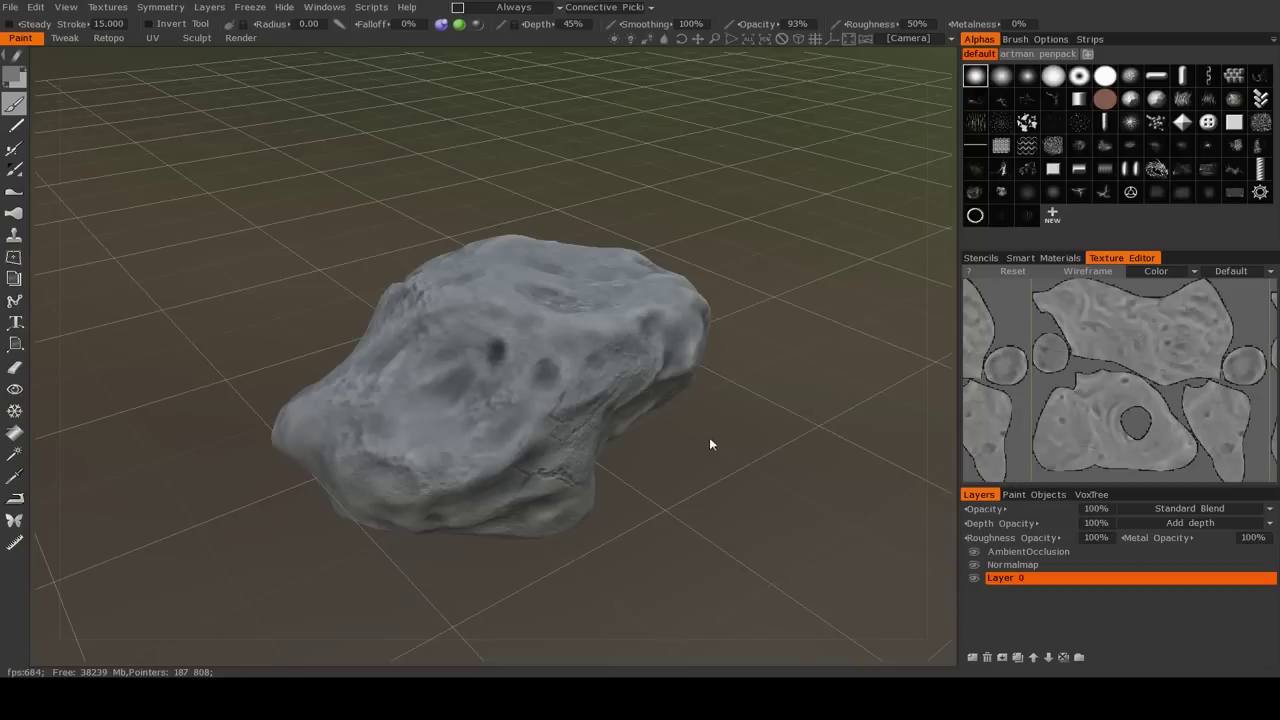
View the rock from several angles, check the Sculpt and Retopo rooms, and return to the Paint room
drag(709, 437, 685, 466)
right_drag(685, 466, 737, 517)
middle_drag(737, 517, 725, 488)
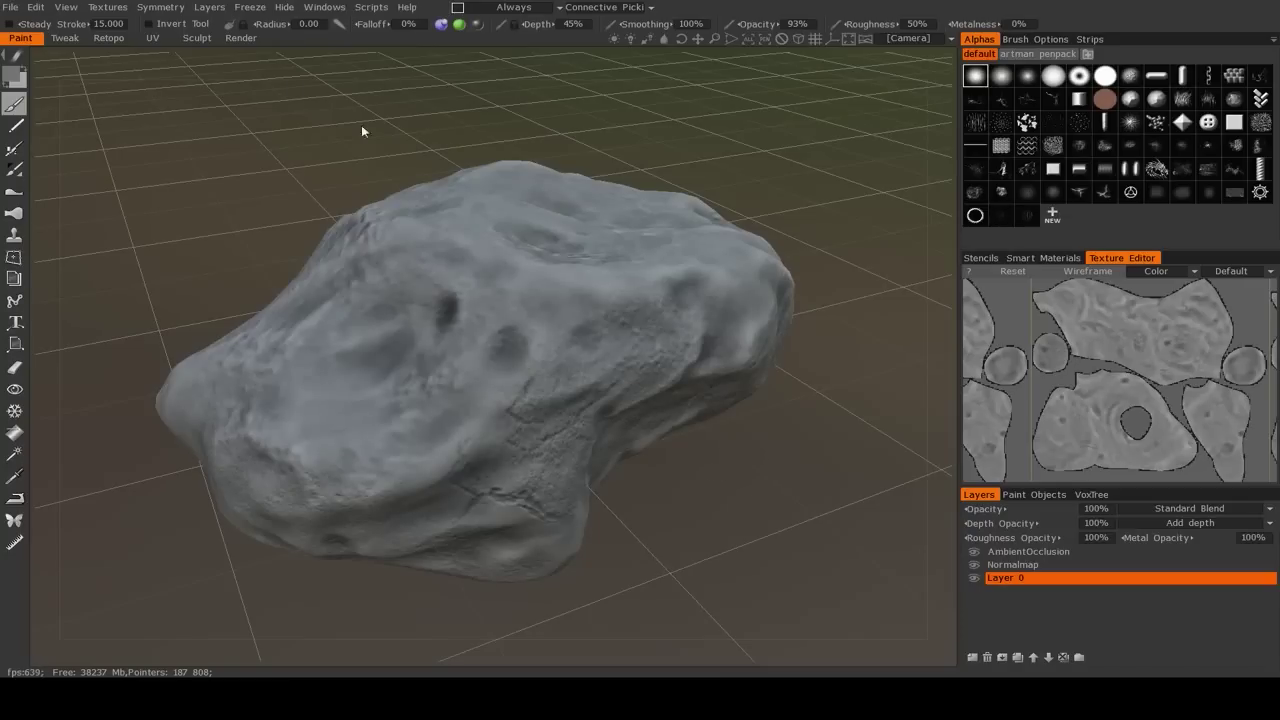
click(195, 38)
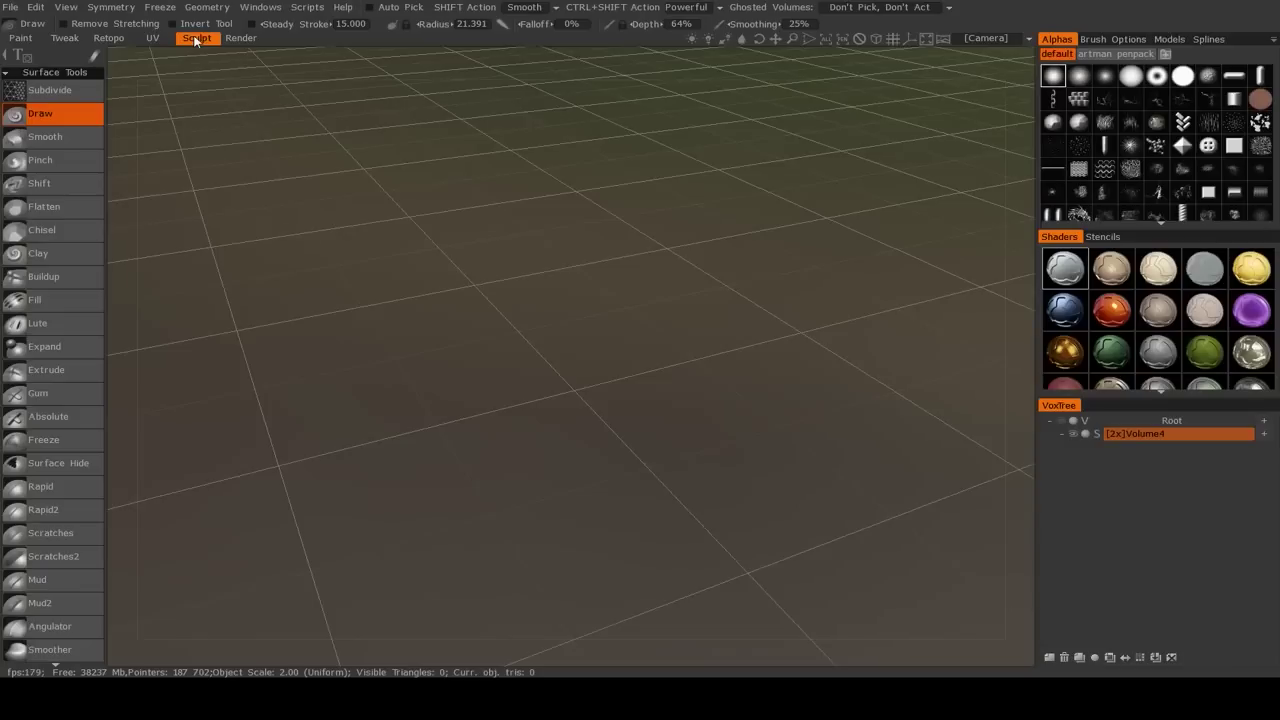
click(116, 40)
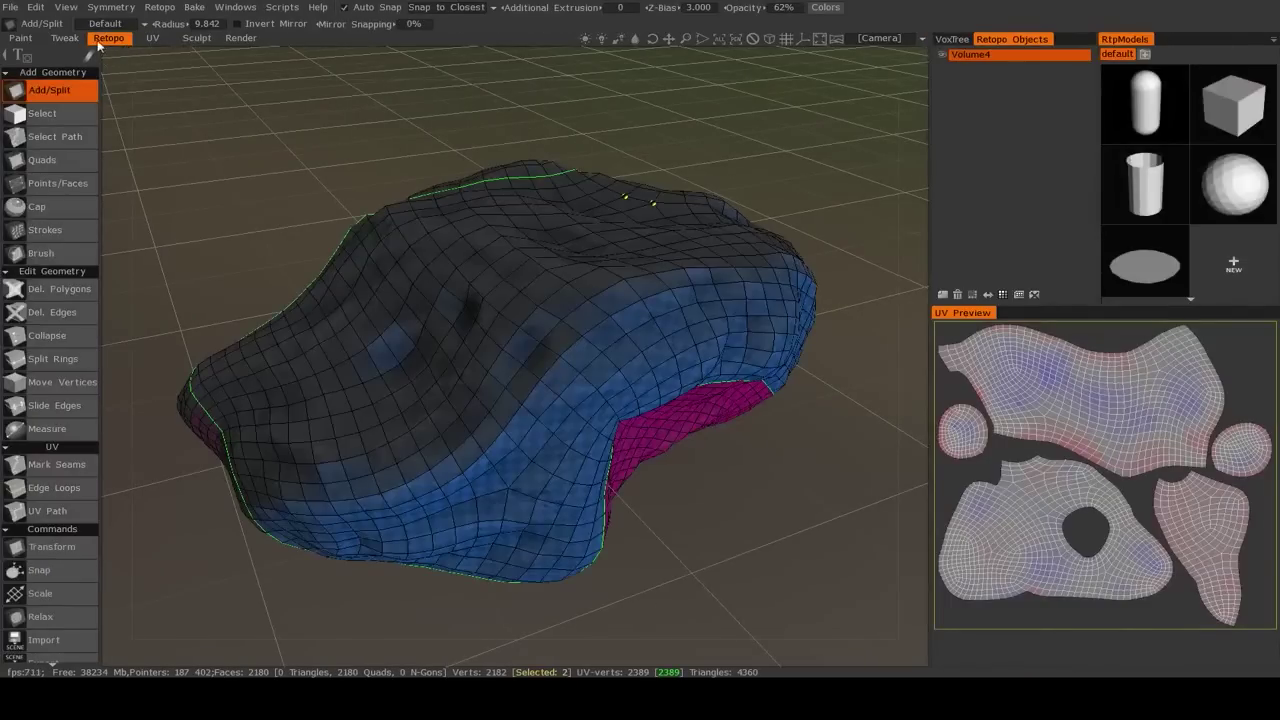
click(20, 39)
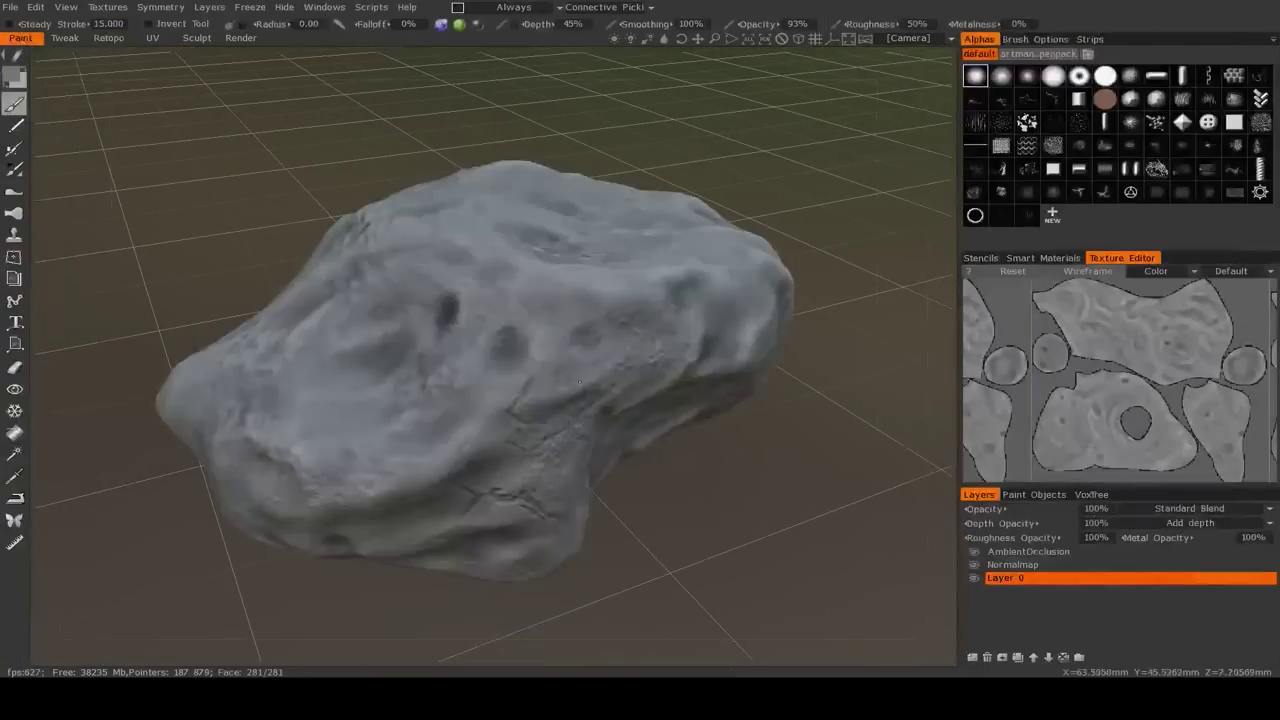
mouse_move(677, 489)
mouse_down()
mouse_move(754, 566)
mouse_move(710, 560)
mouse_move(610, 424)
mouse_up()
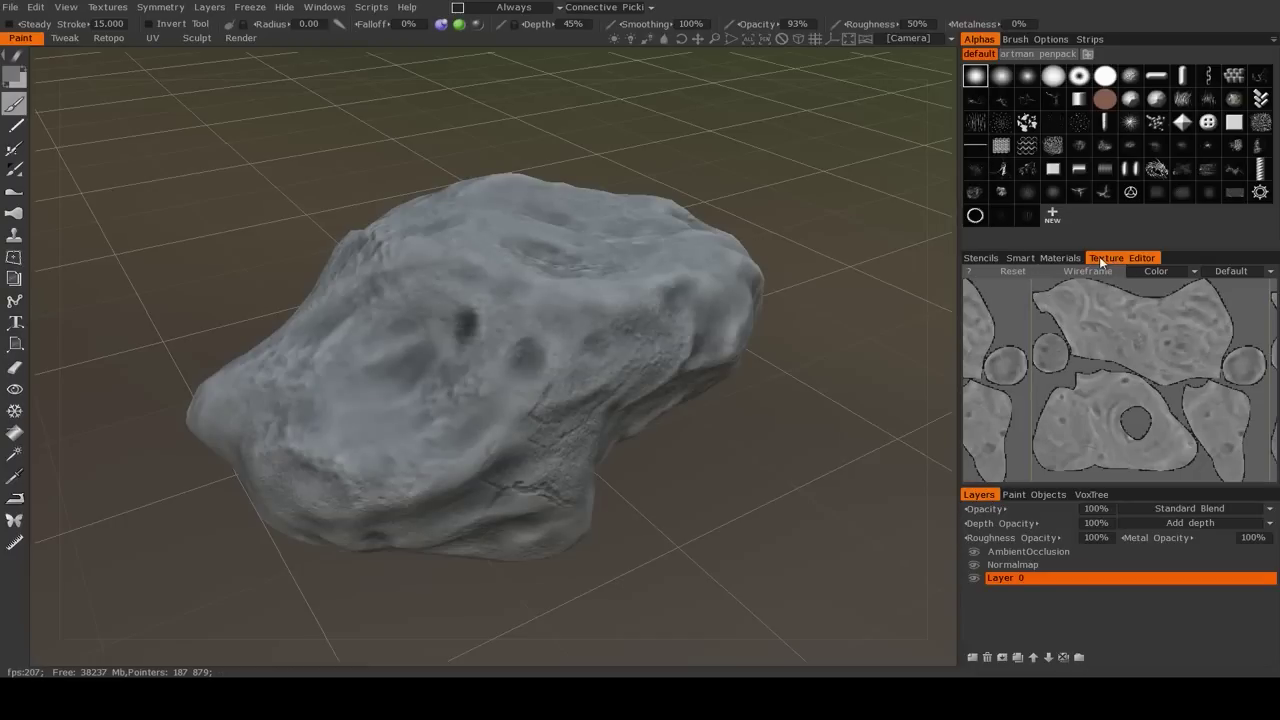
Look at the stencils and the smart materials, and return to the texture editor
click(985, 258)
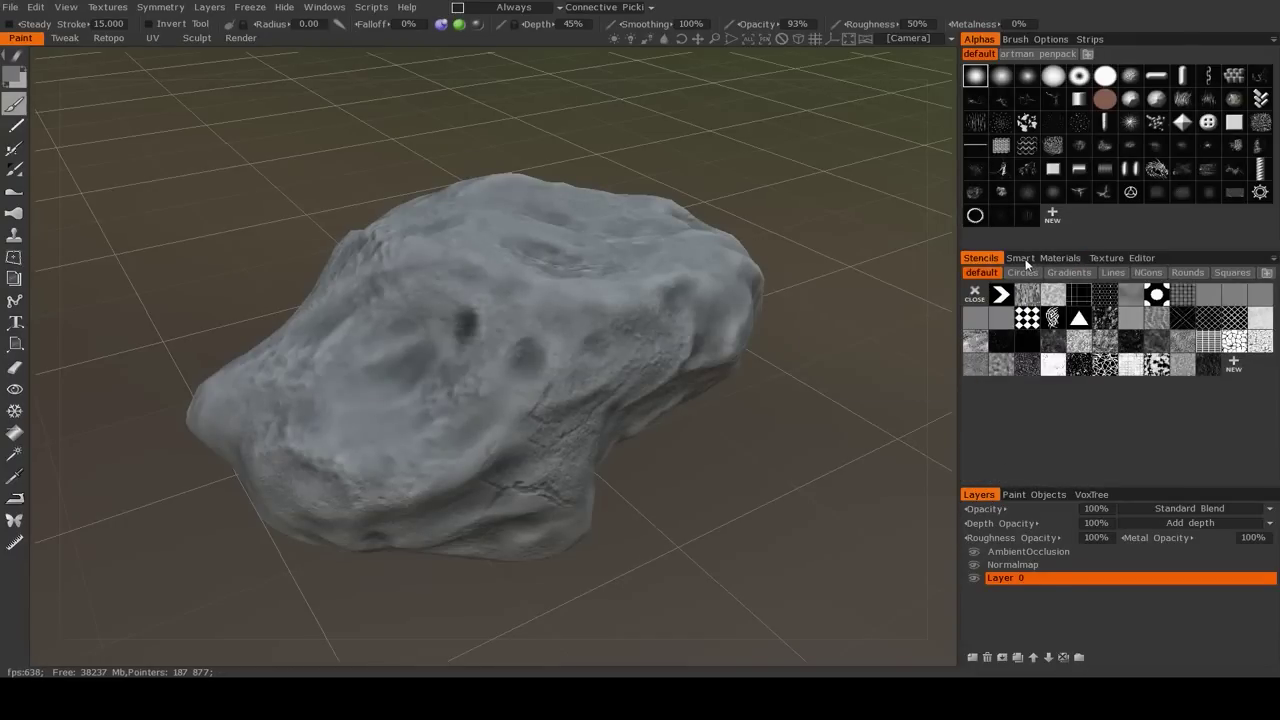
click(1028, 260)
click(1111, 260)
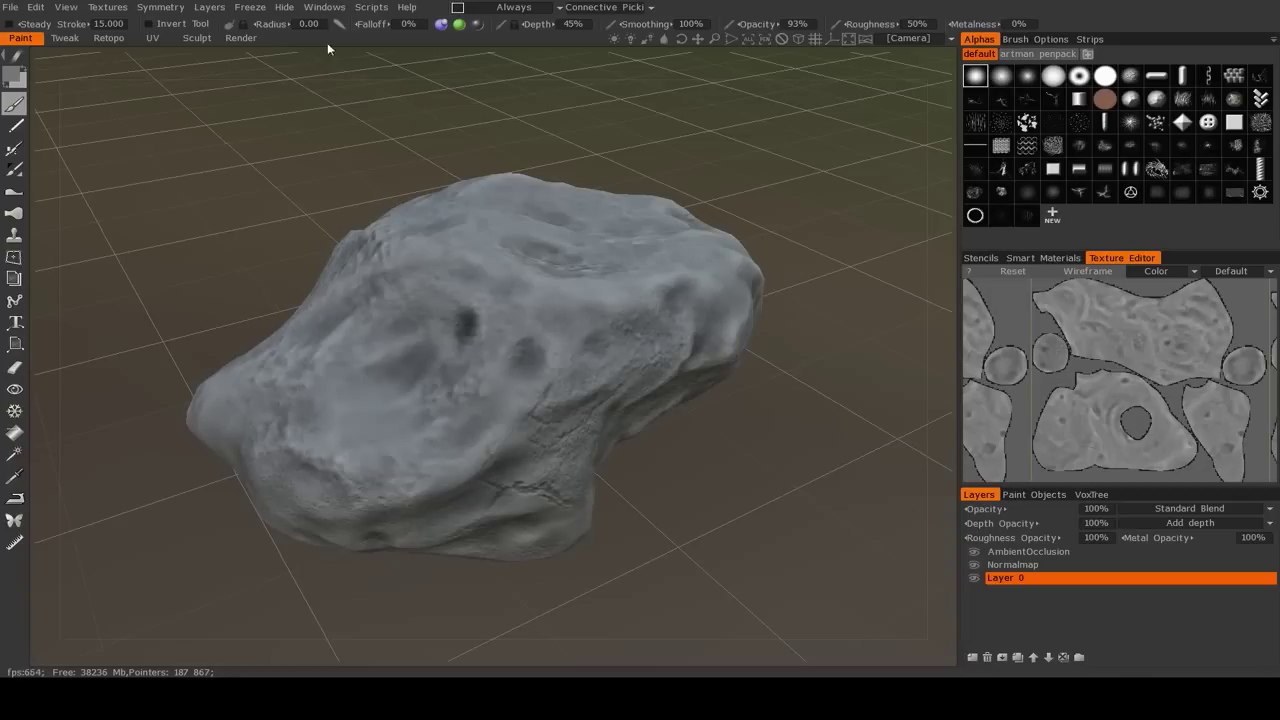
Browse the available popup windows and open the Texture UV Editor to view the rock's texture layout
click(325, 7)
mouse_move(331, 31)
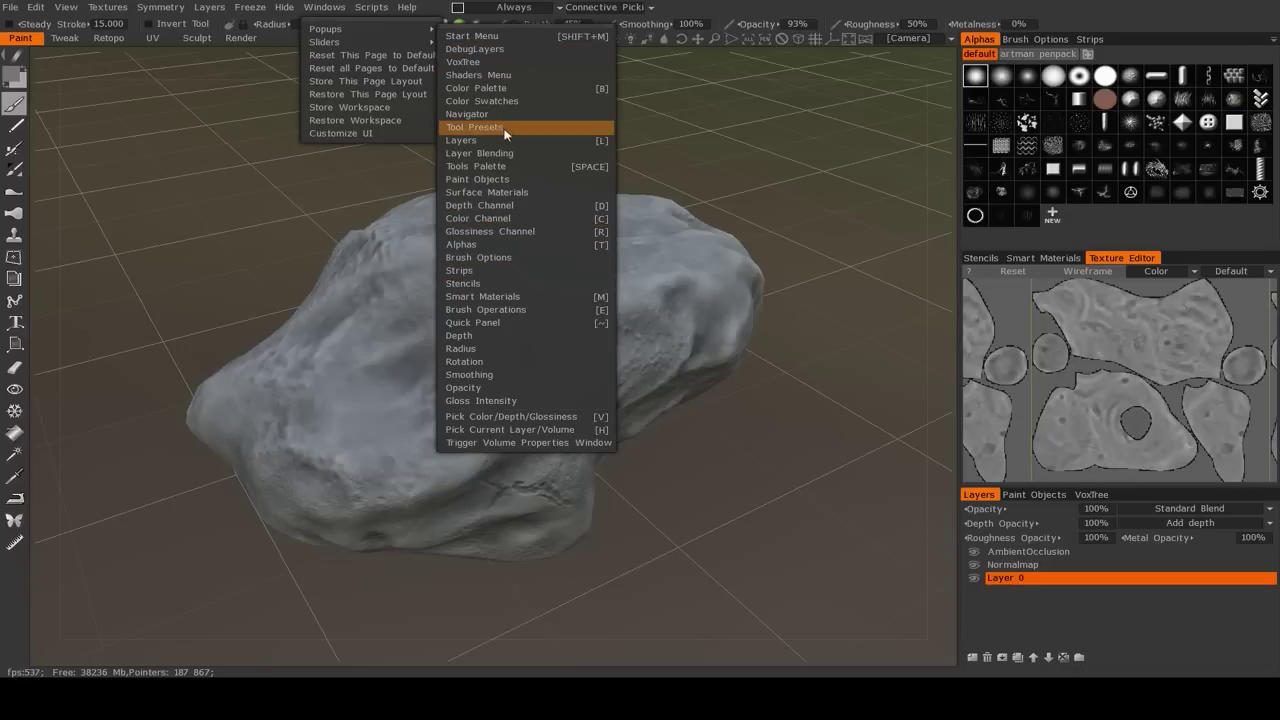
click(100, 13)
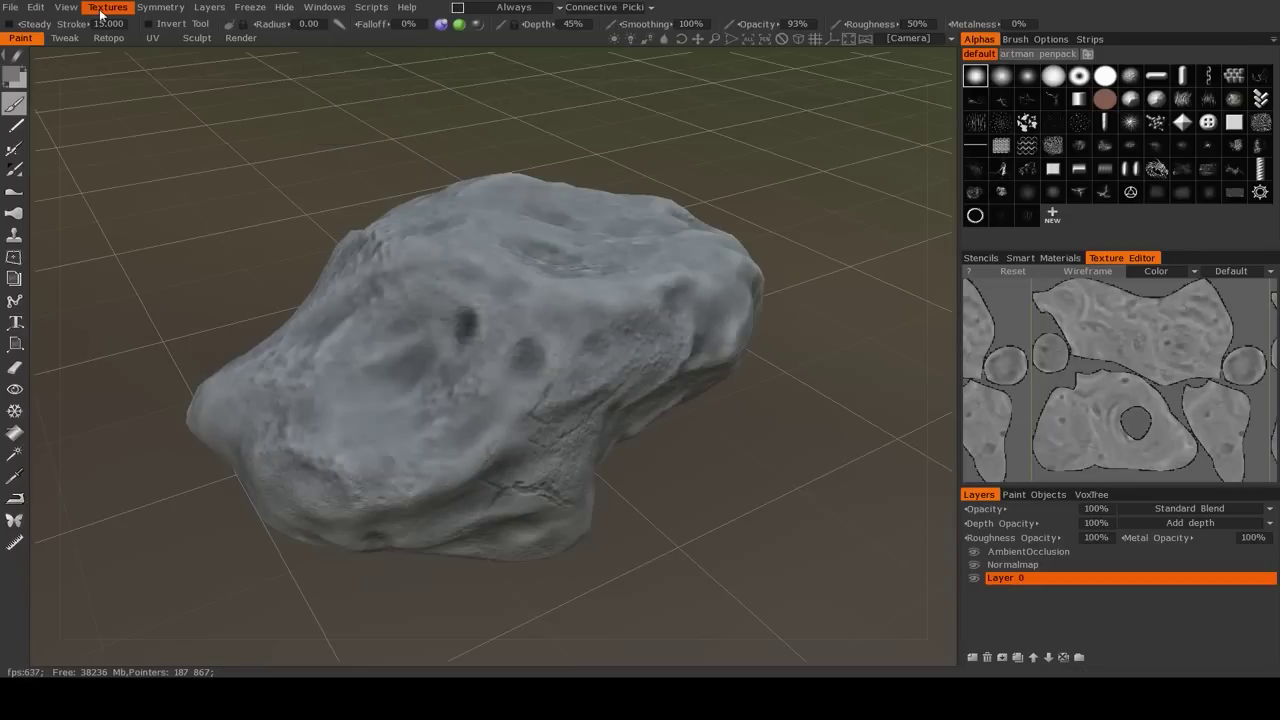
click(98, 11)
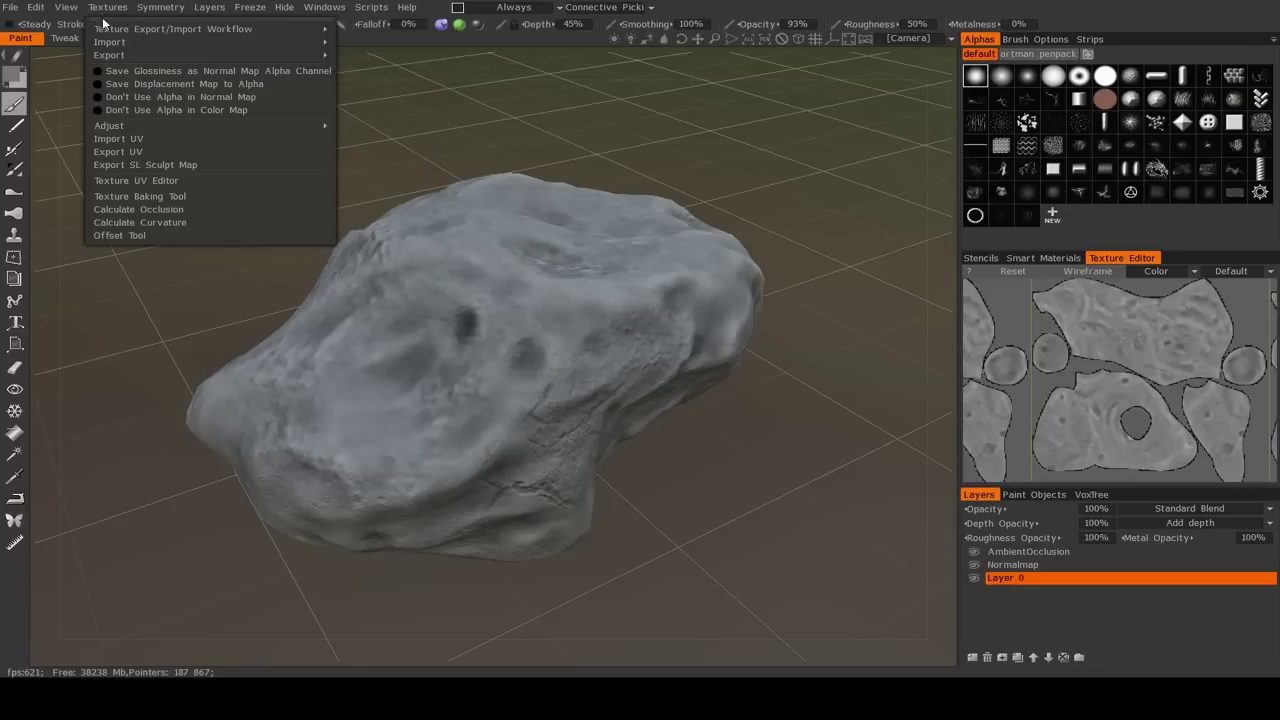
click(148, 183)
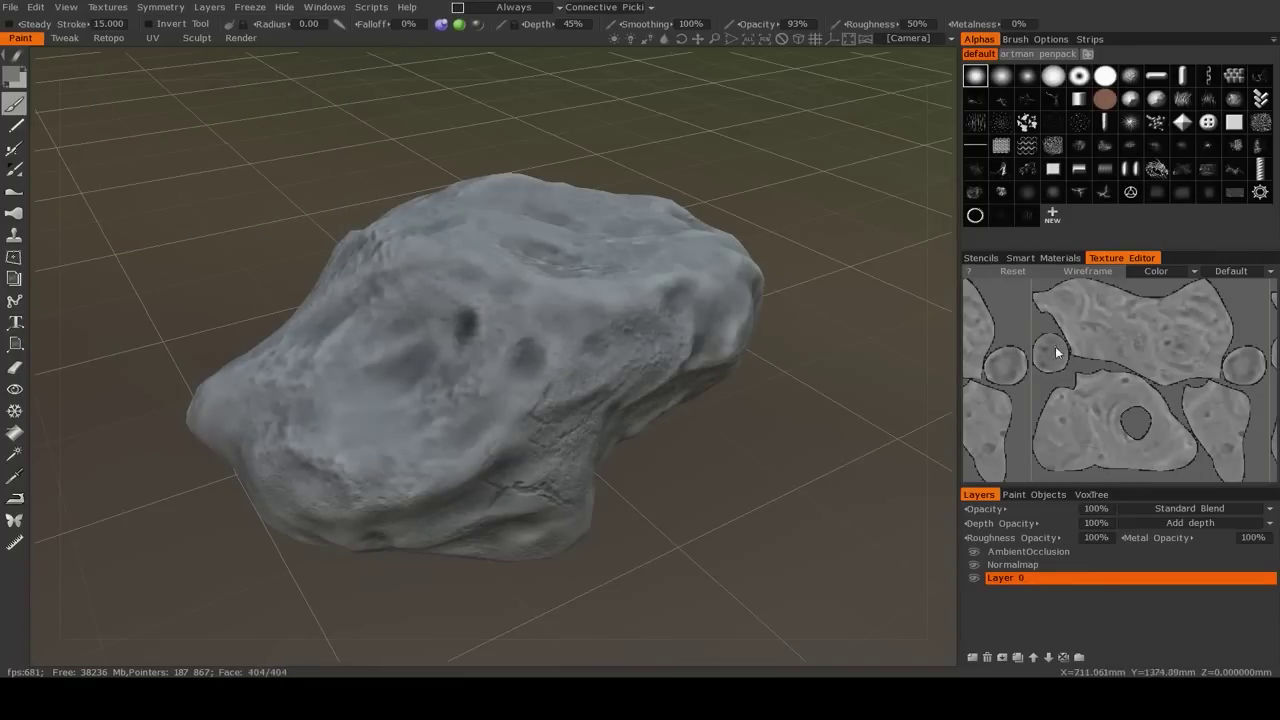
right_drag(1073, 362, 1069, 369)
mouse_move(1069, 369)
middle_down()
mouse_move(1059, 349)
mouse_move(1052, 363)
middle_up()
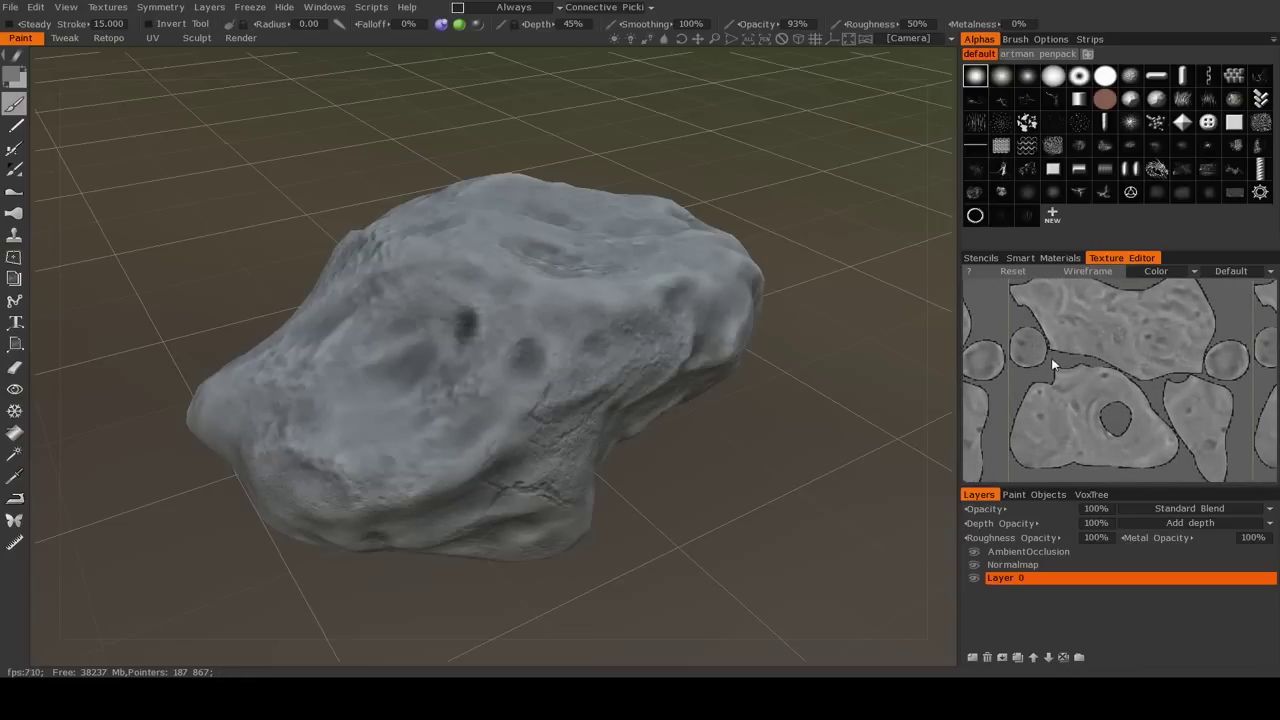
Hide the AmbientOcclusion and Normalmap layers and switch Layer 0 off and on to view the plain rock
ctrl+click(1018, 566)
click(974, 551)
click(974, 565)
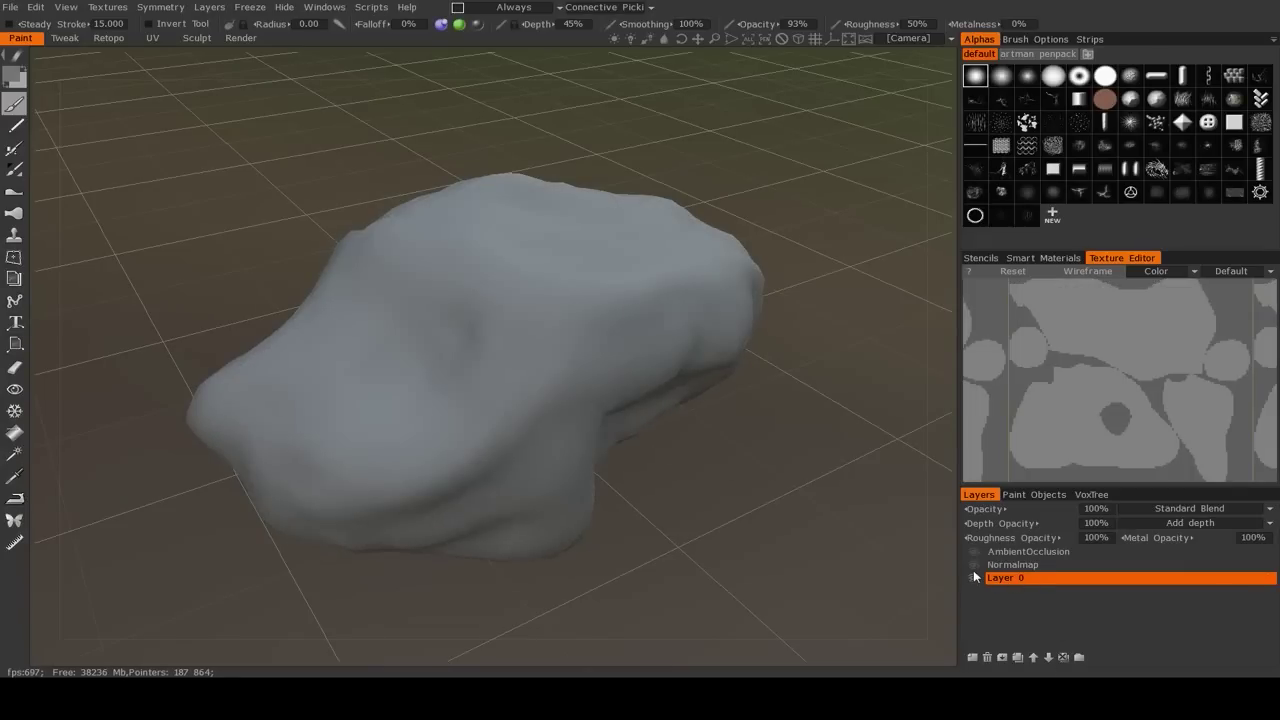
click(973, 578)
click(971, 579)
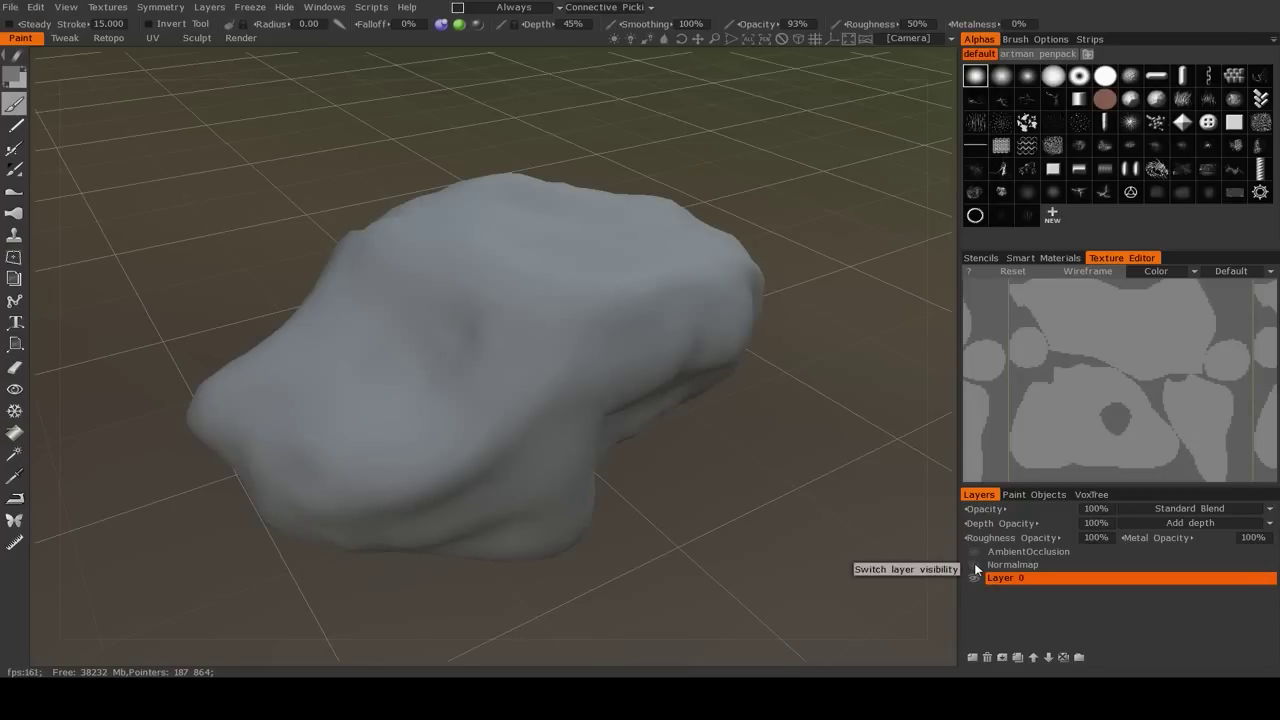
Show the Normalmap layer again and examine its surface relief on the rock
click(975, 566)
drag(791, 491, 717, 506)
scroll(717, 506, up, 2)
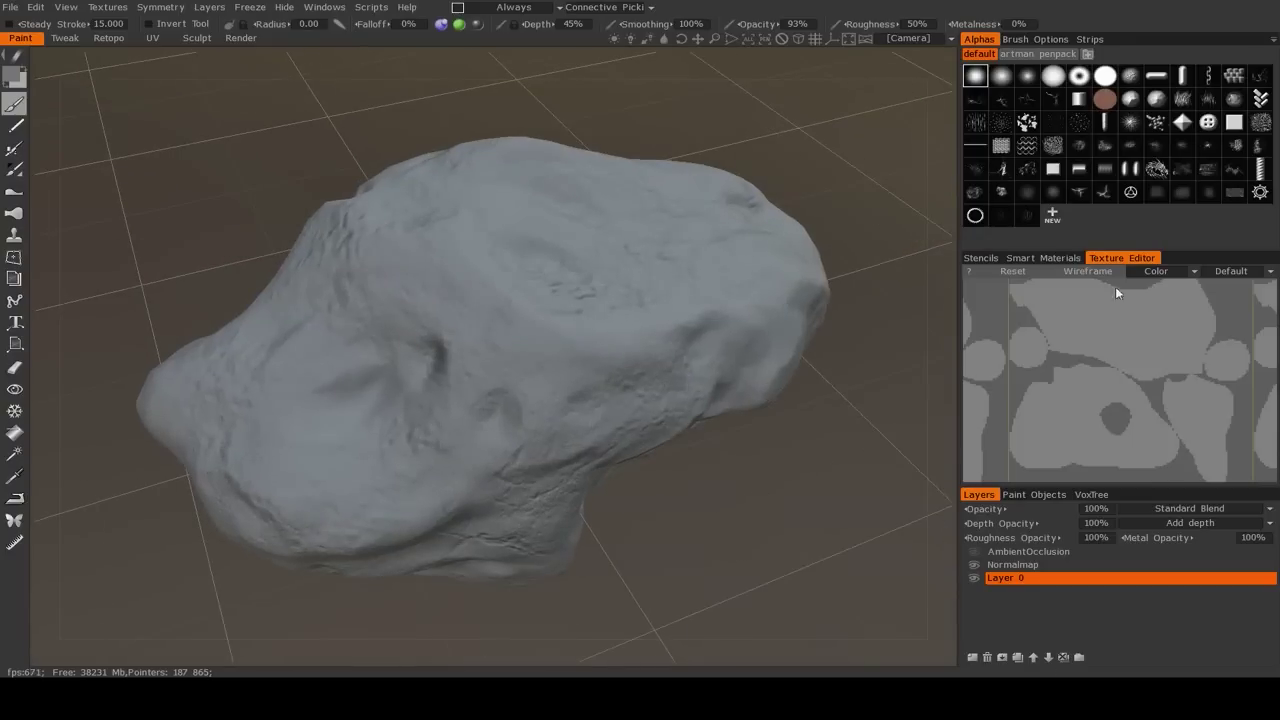
Switch the texture editor's display to Normals and compare it with the rock's surface
click(1155, 270)
click(1150, 297)
scroll(1057, 370, up, 1)
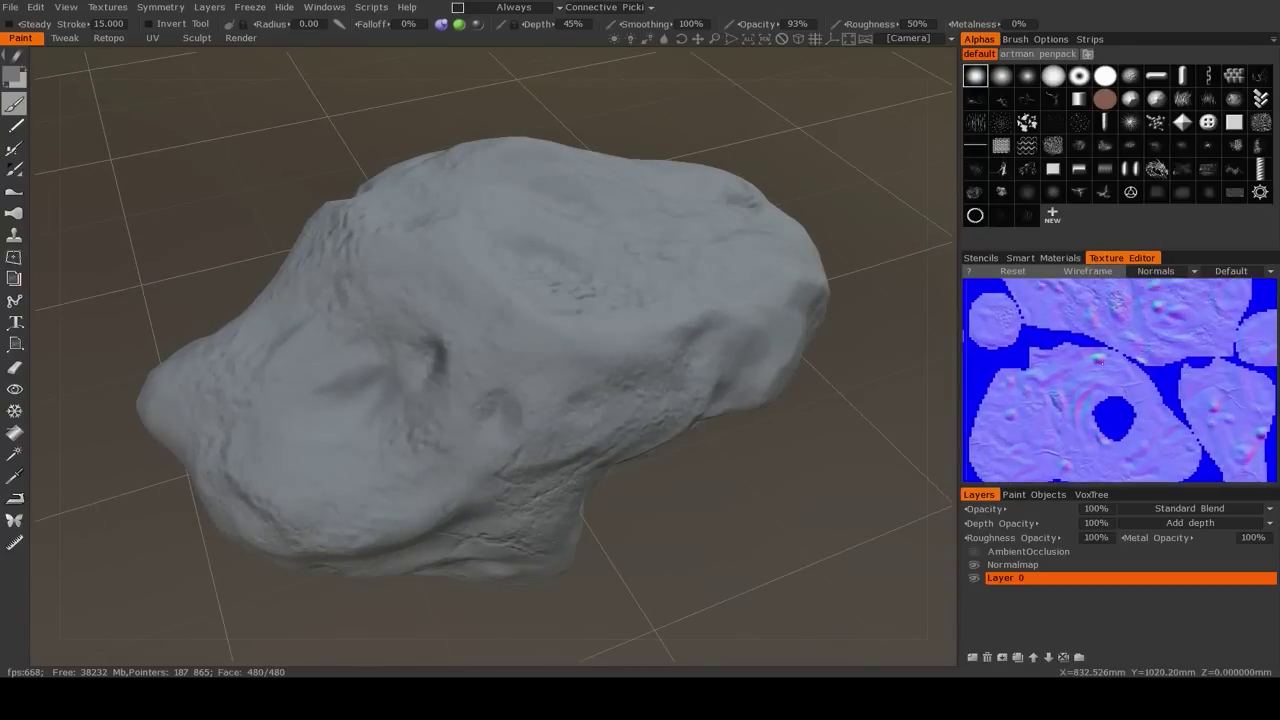
drag(753, 442, 705, 444)
drag(872, 482, 796, 482)
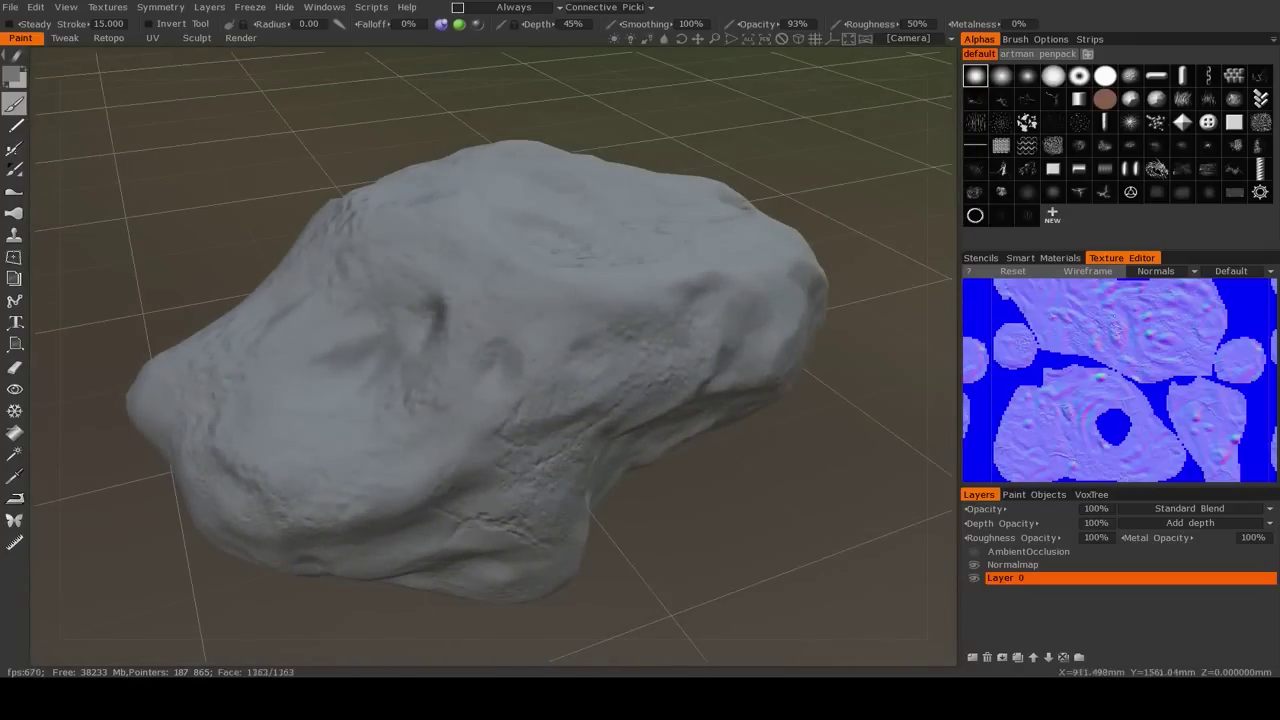
Show the AmbientOcclusion layer again, select the Normalmap layer and inspect the rock from several angles
click(975, 553)
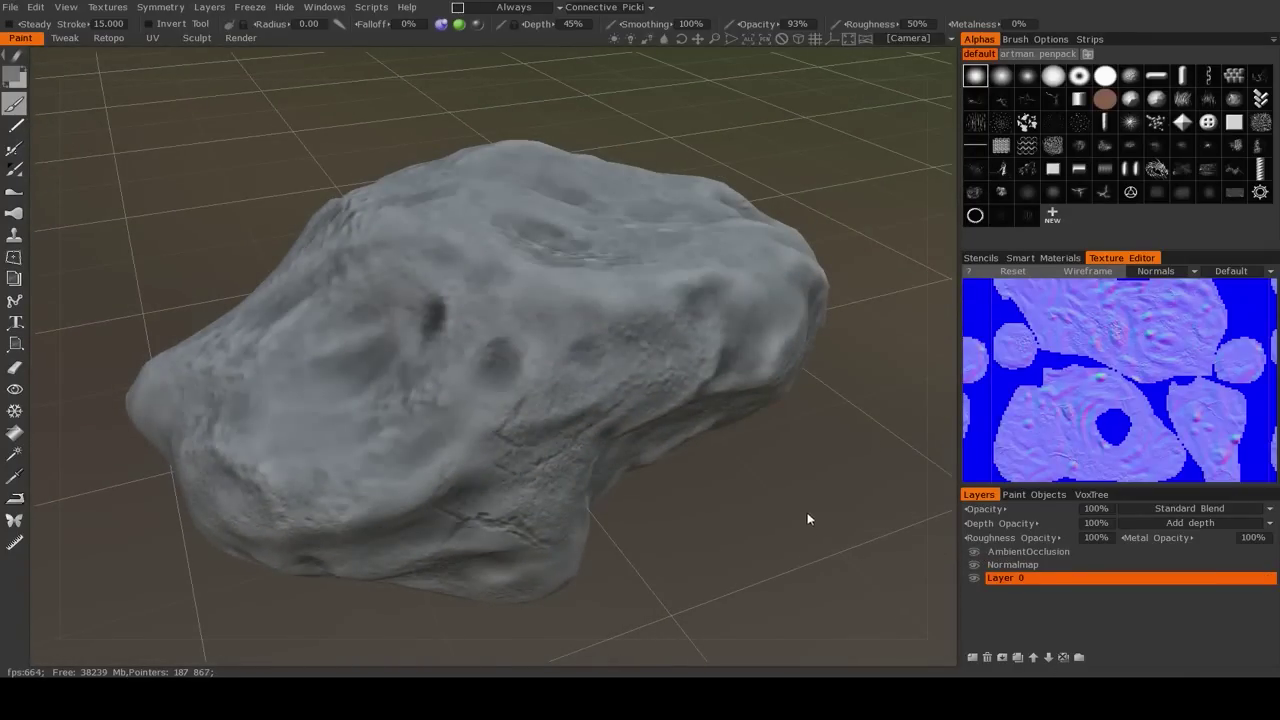
click(1012, 566)
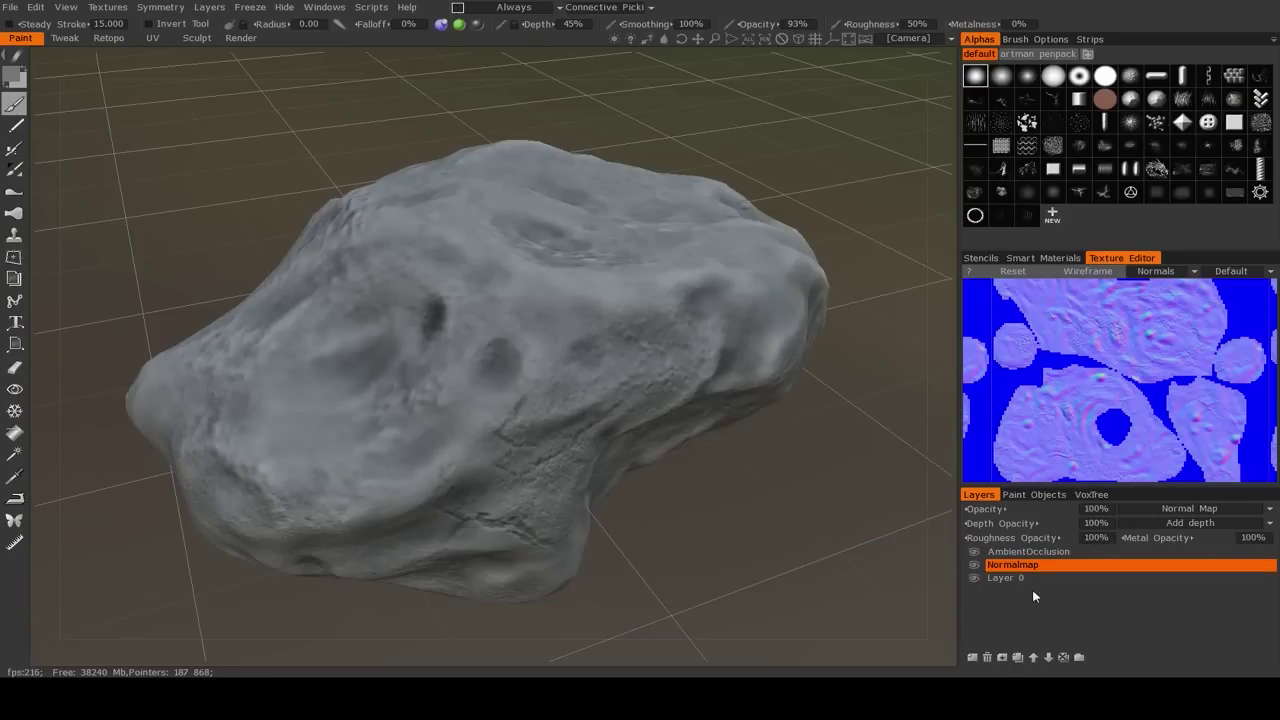
click(1012, 579)
drag(795, 505, 790, 512)
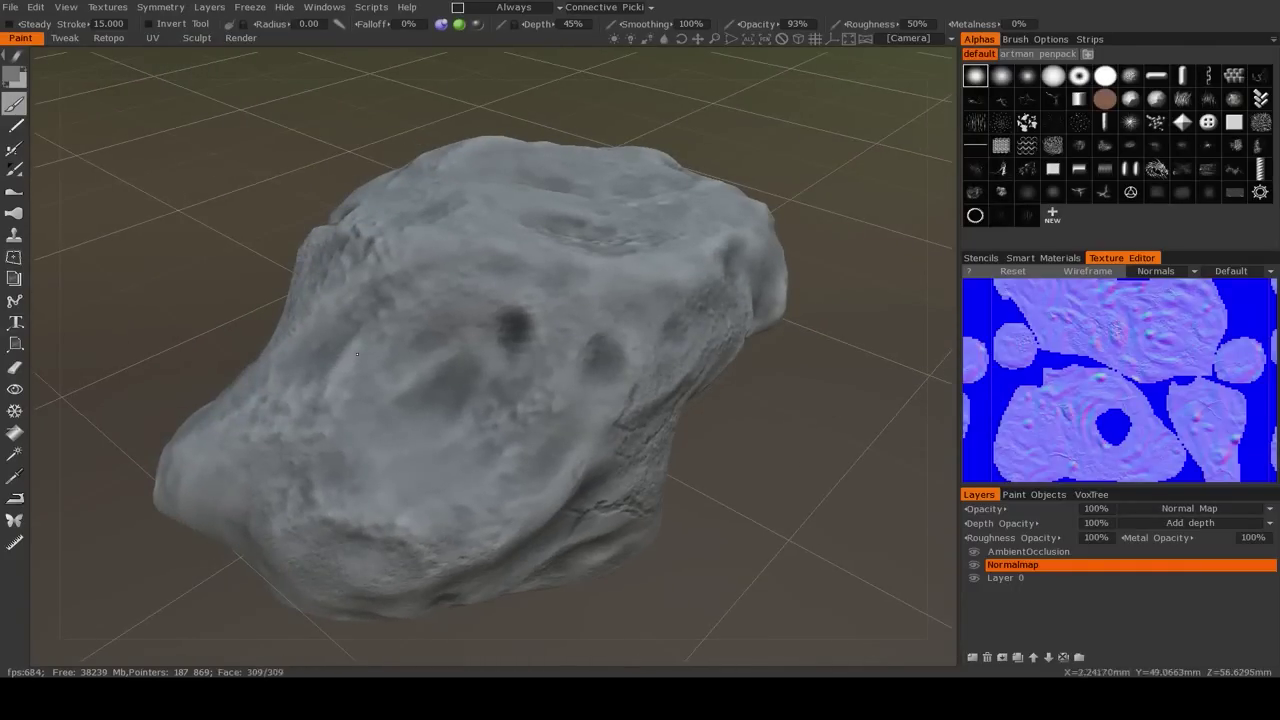
scroll(737, 464, up, 5)
scroll(732, 471, down, 3)
drag(714, 470, 660, 445)
scroll(668, 472, up, 2)
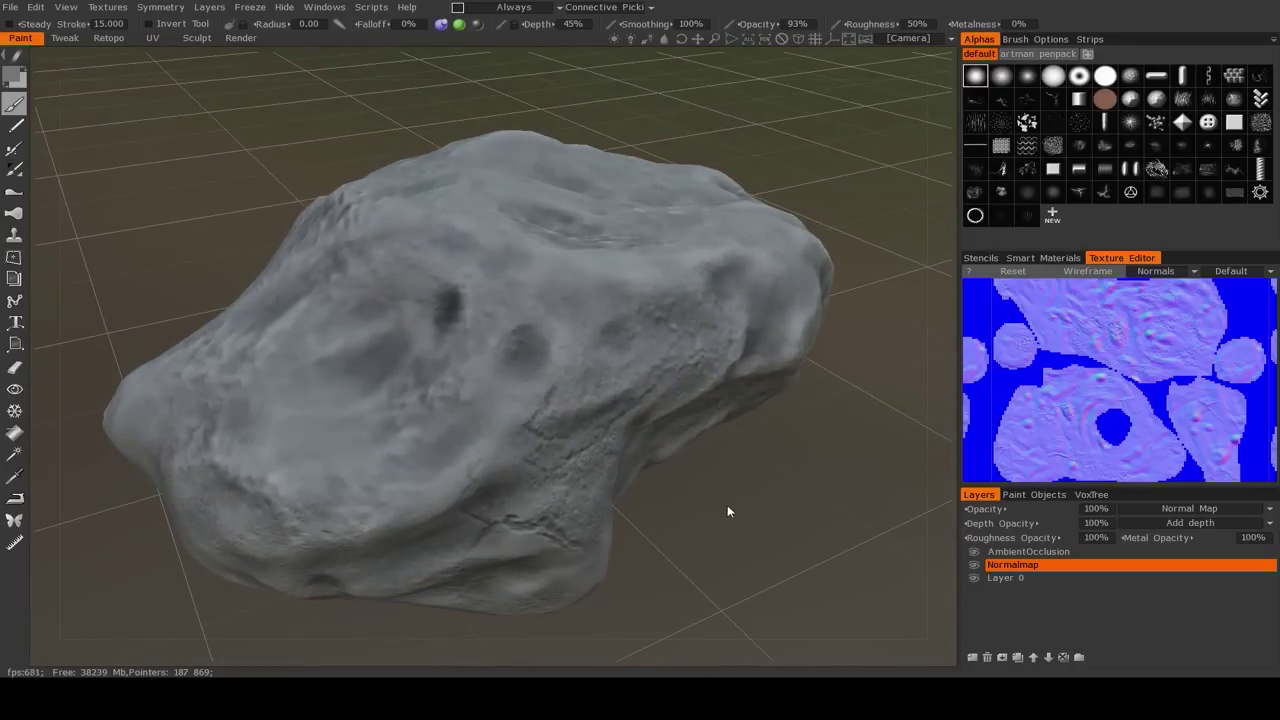
Add a new layer directly above Normalmap and rename it Paint
click(972, 658)
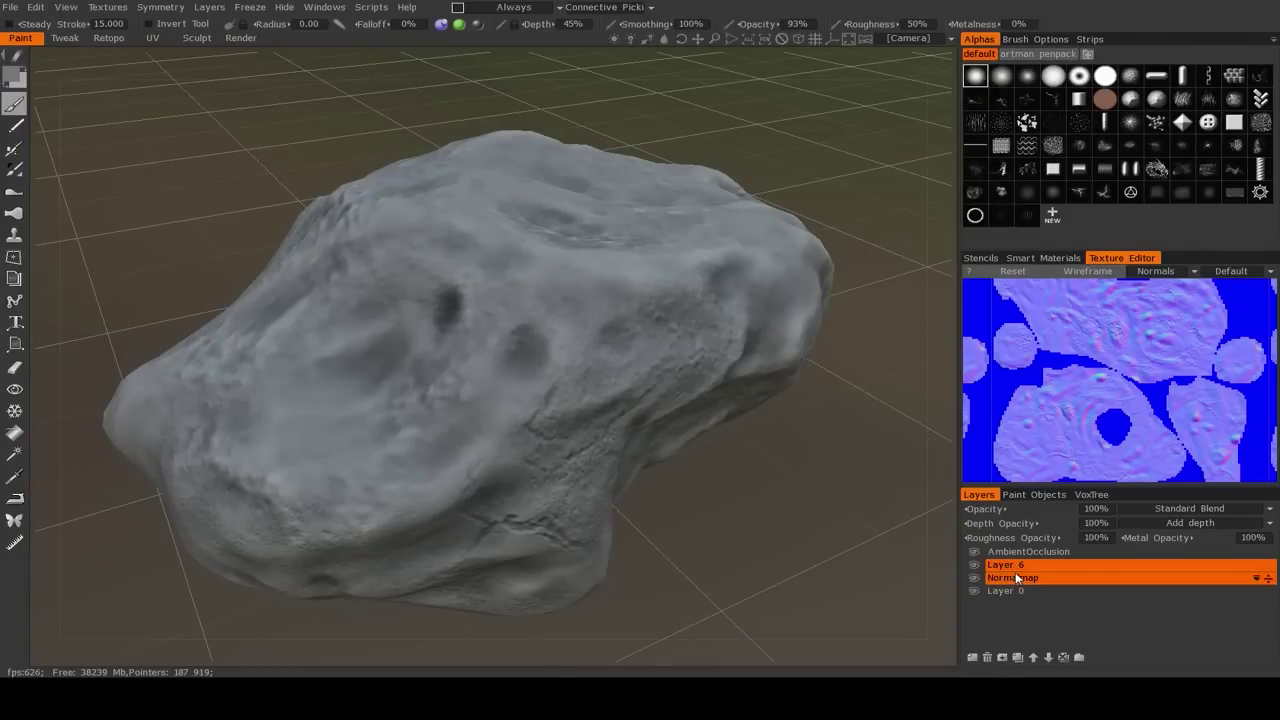
click(1003, 565)
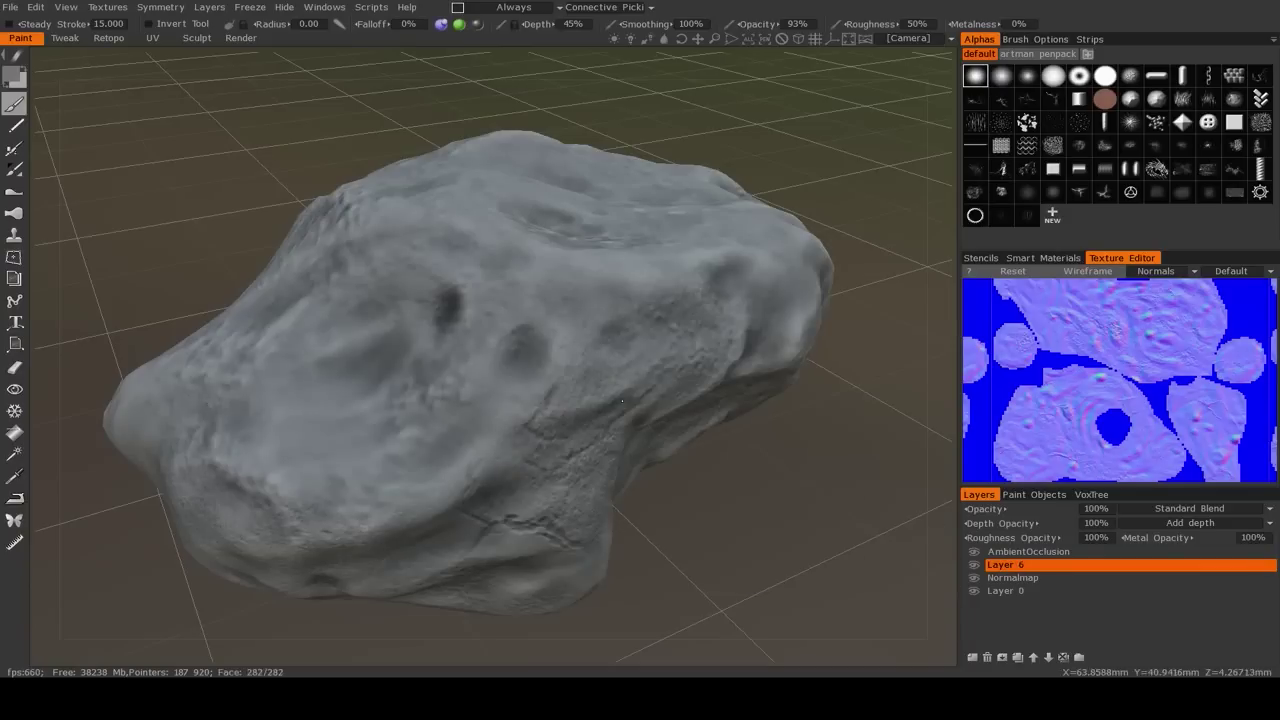
double_click(1004, 565)
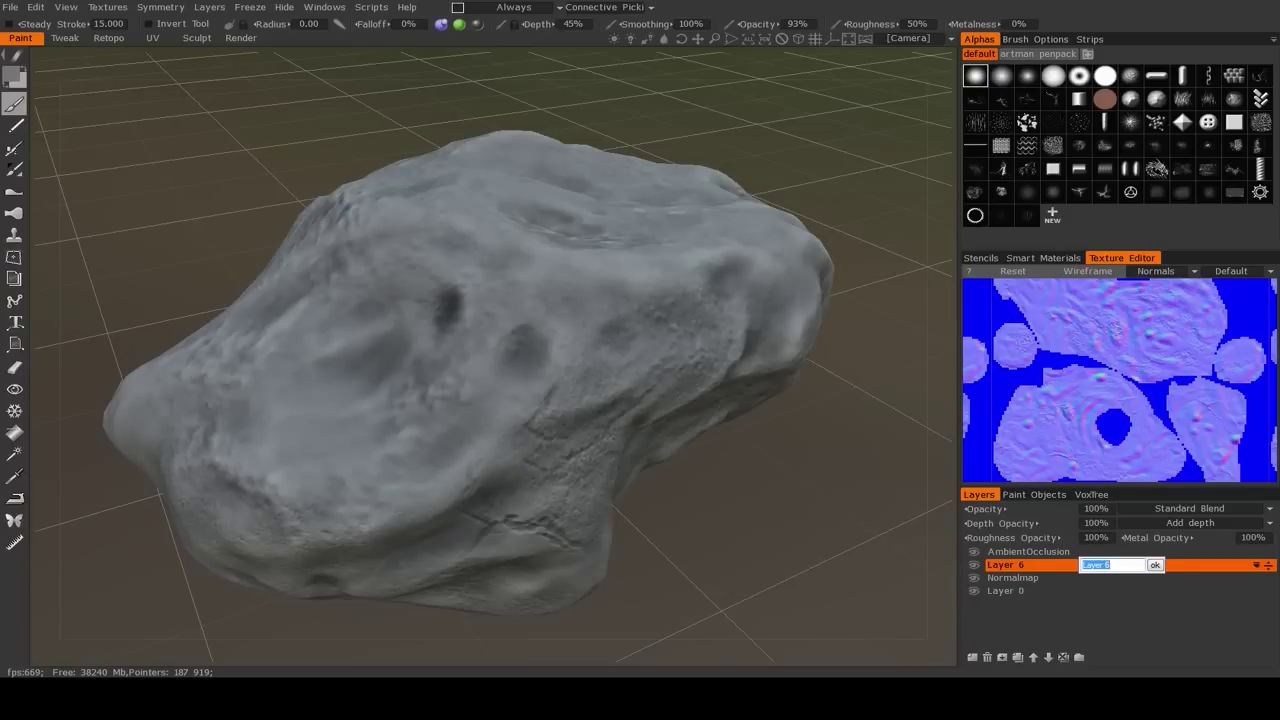
text(Paint)
key(Return)
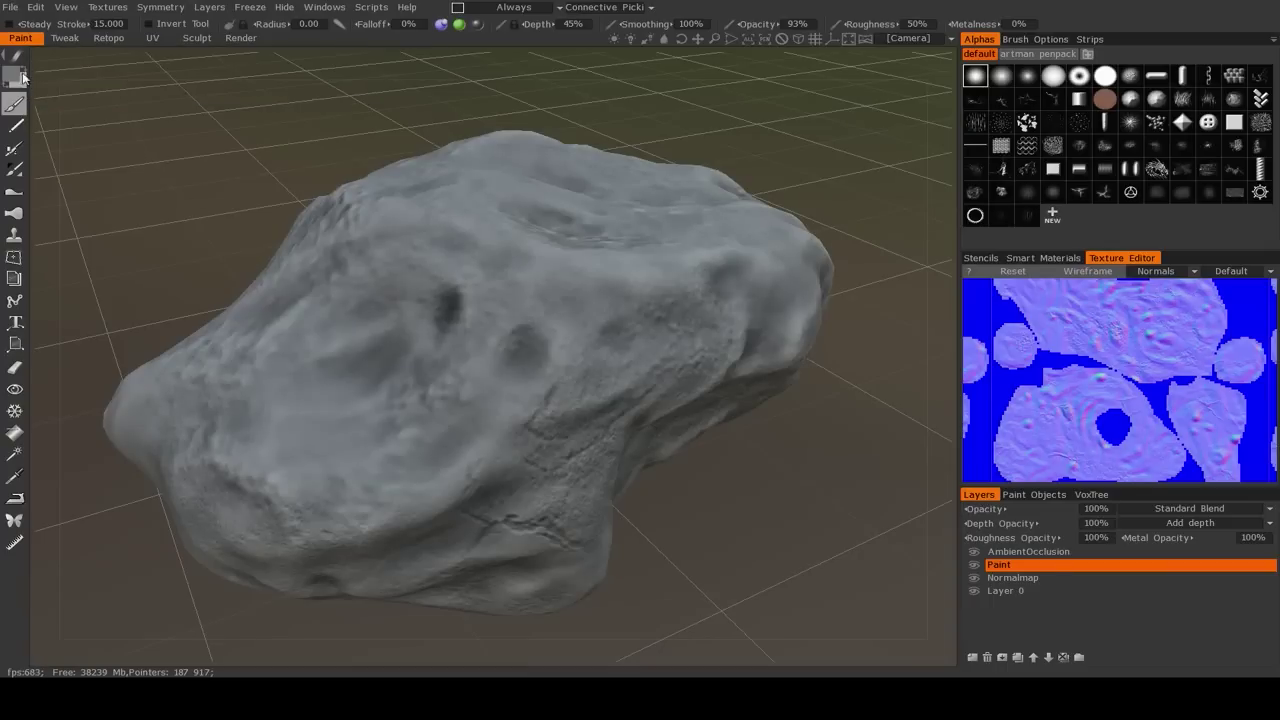
Set the brush radius to about 3.385 and its opacity to 100%
mouse_move(18, 57)
right_drag(414, 296, 433, 296)
drag(749, 24, 778, 24)
Set the paint colour to bright green with hue 116, saturation 95% and lightness 82%
click(13, 76)
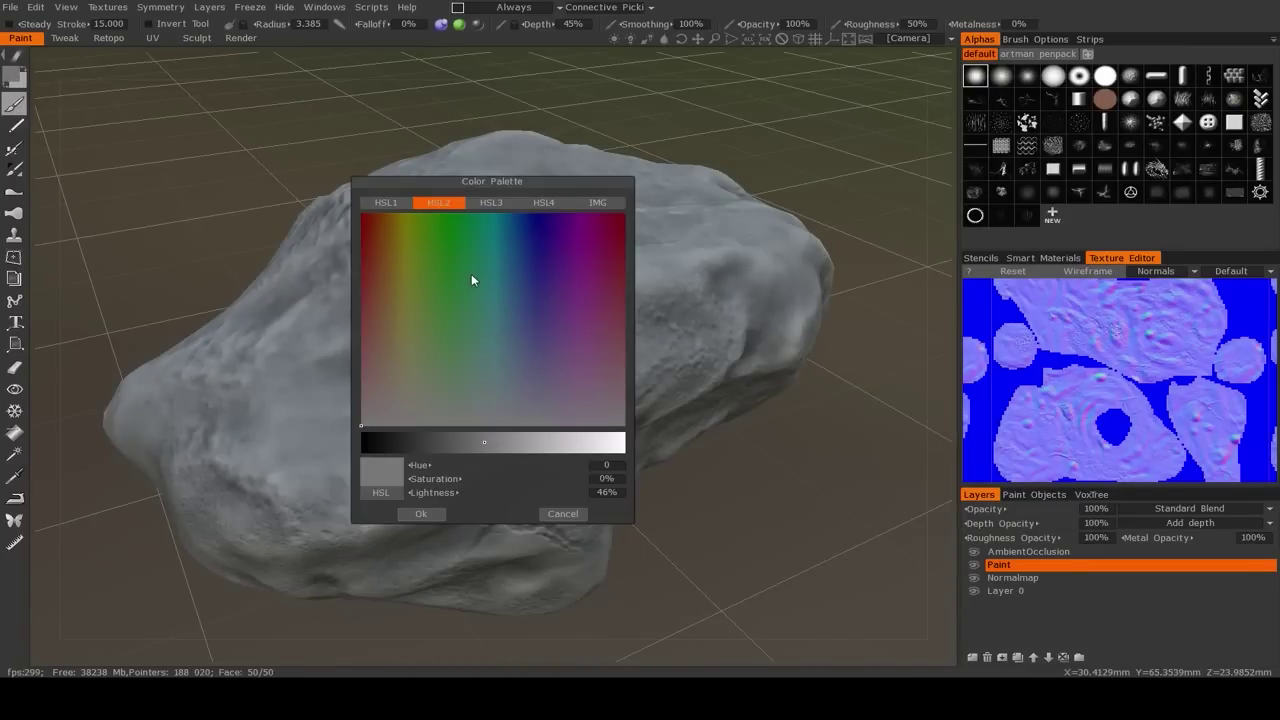
click(445, 256)
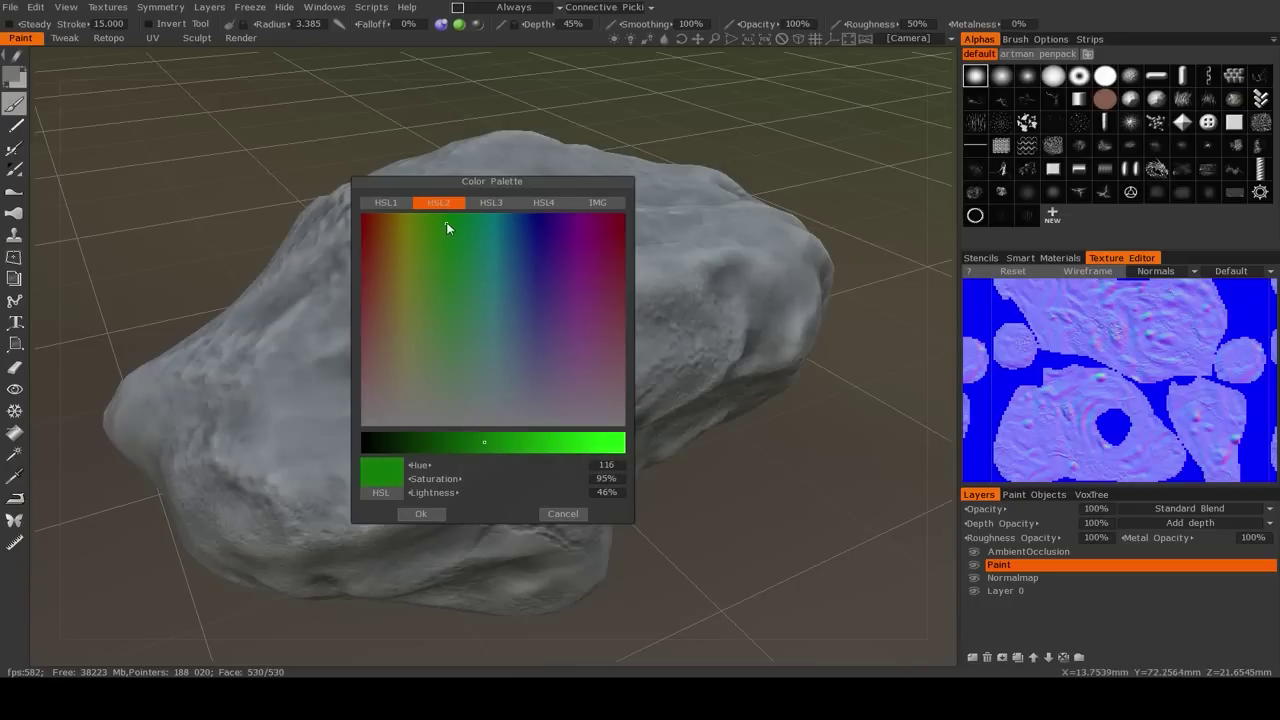
drag(484, 442, 580, 448)
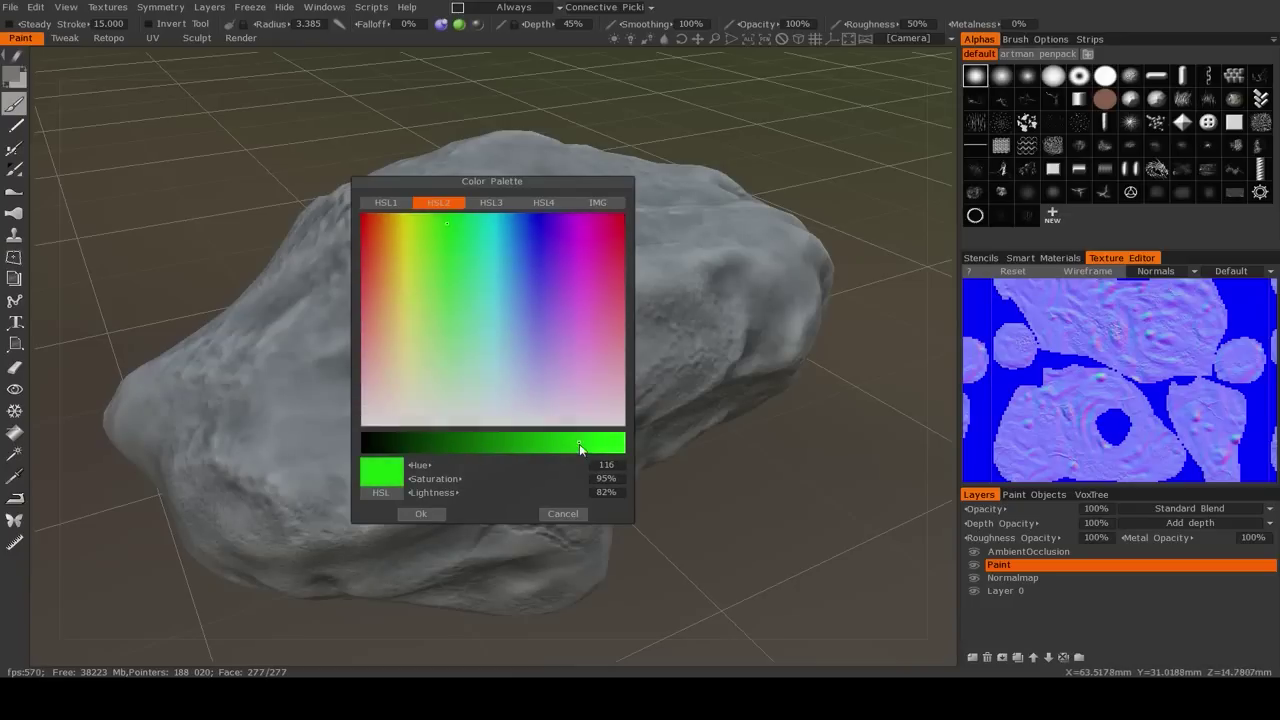
click(421, 513)
Paint a zigzag test patch of green on the middle of the rock and undo it
mouse_move(480, 323)
mouse_down()
mouse_move(450, 343)
mouse_move(555, 362)
mouse_move(514, 434)
mouse_up()
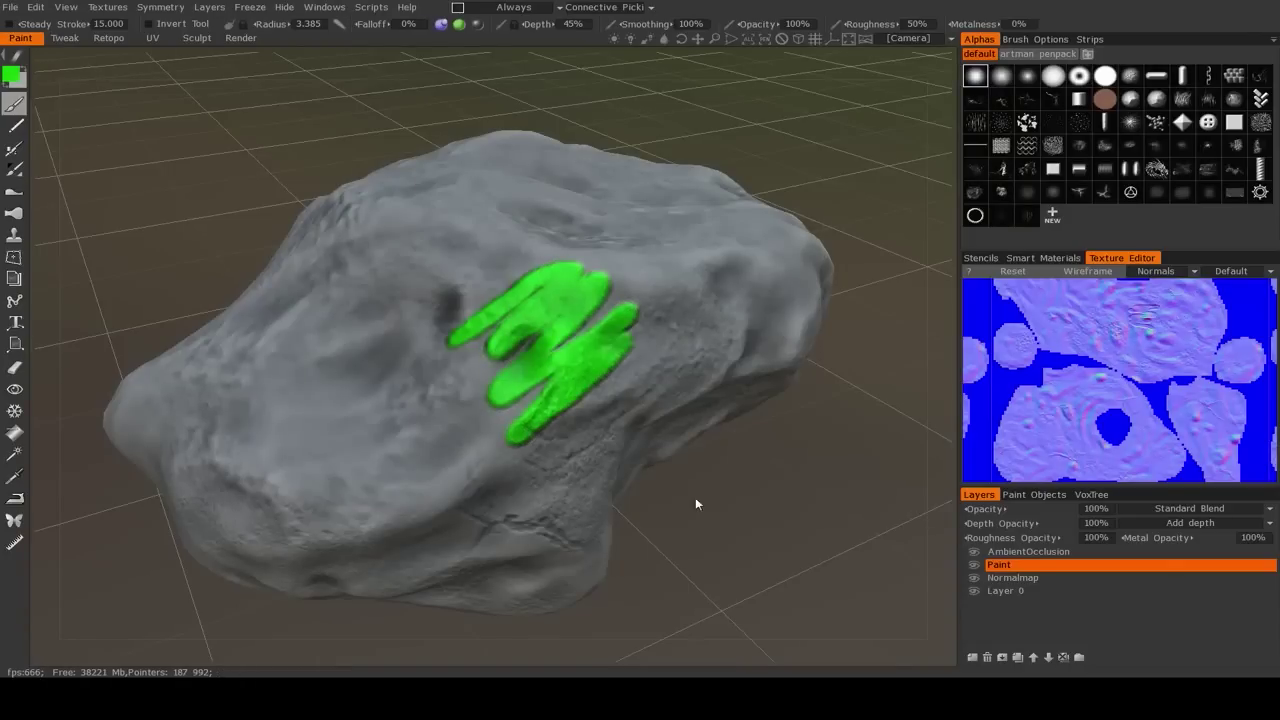
mouse_move(701, 505)
mouse_down()
mouse_move(748, 441)
mouse_move(809, 480)
mouse_up()
key(ctrl+z)
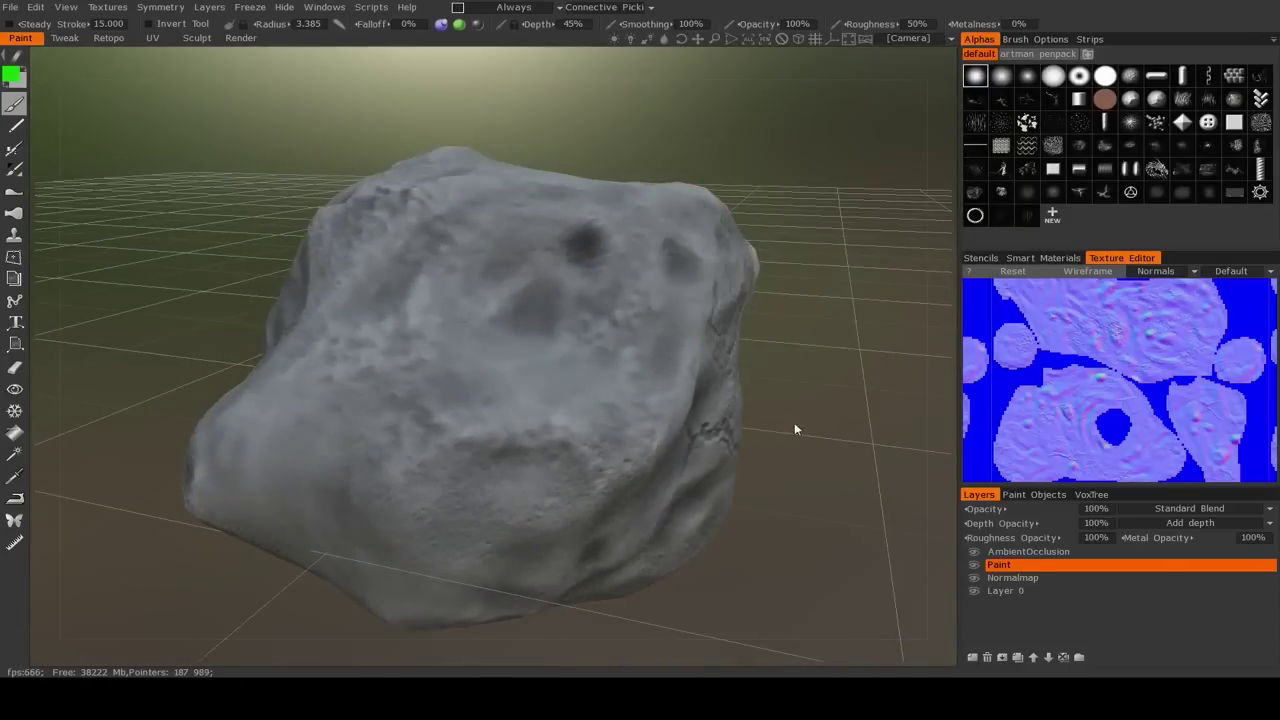
Paint solid and soft green strokes on the Paint layer across the middle of the rock
drag(794, 429, 277, 157)
mouse_move(22, 58)
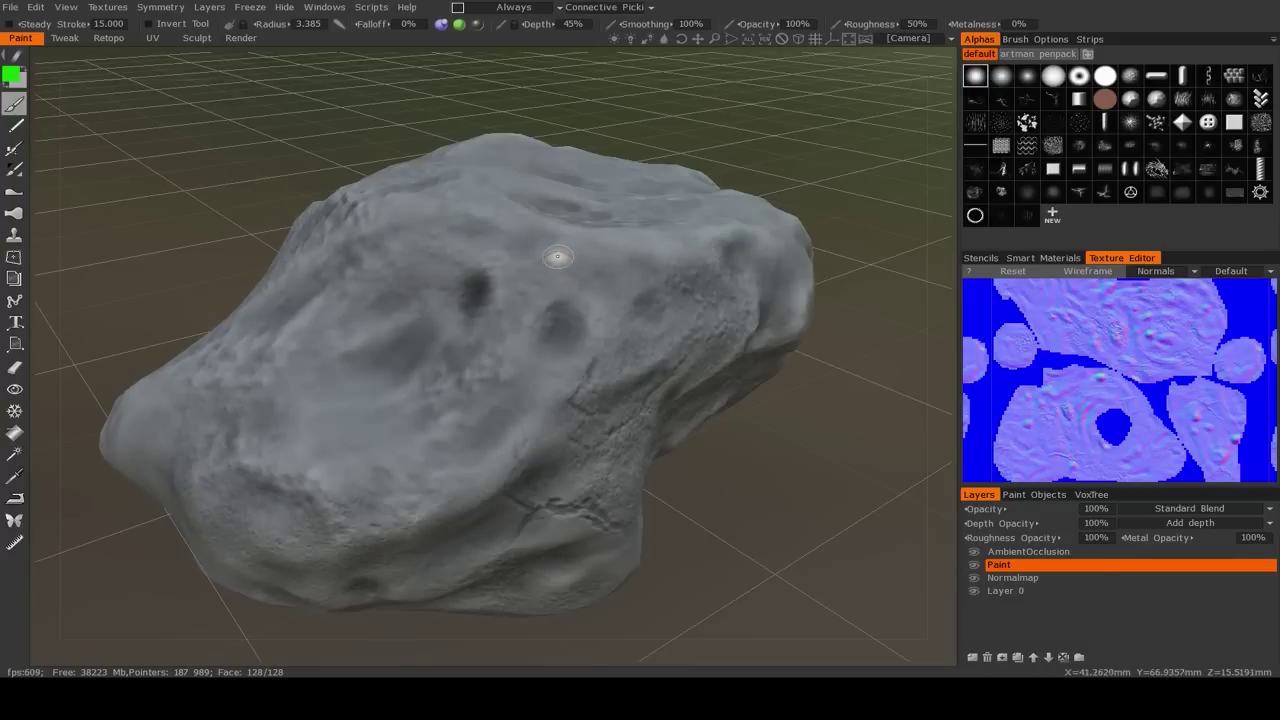
mouse_move(568, 254)
mouse_down()
mouse_move(540, 284)
mouse_move(609, 249)
mouse_move(631, 280)
mouse_move(566, 415)
mouse_move(650, 307)
mouse_move(581, 260)
mouse_move(470, 330)
mouse_move(540, 350)
mouse_move(445, 420)
mouse_move(355, 398)
mouse_move(360, 300)
mouse_move(450, 245)
mouse_move(470, 300)
mouse_move(512, 238)
mouse_move(552, 262)
mouse_up()
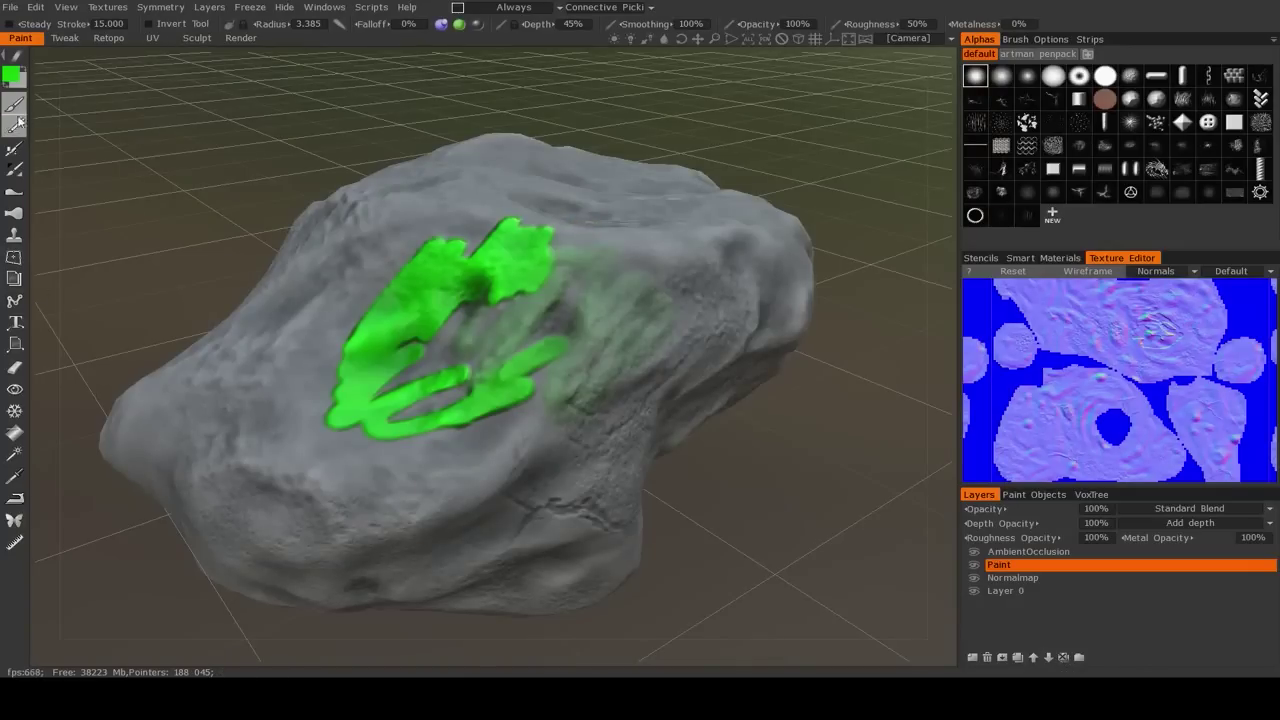
Desaturate part of the green paint using the colour operations brush at radius 14.388 and 15% opacity
click(10, 174)
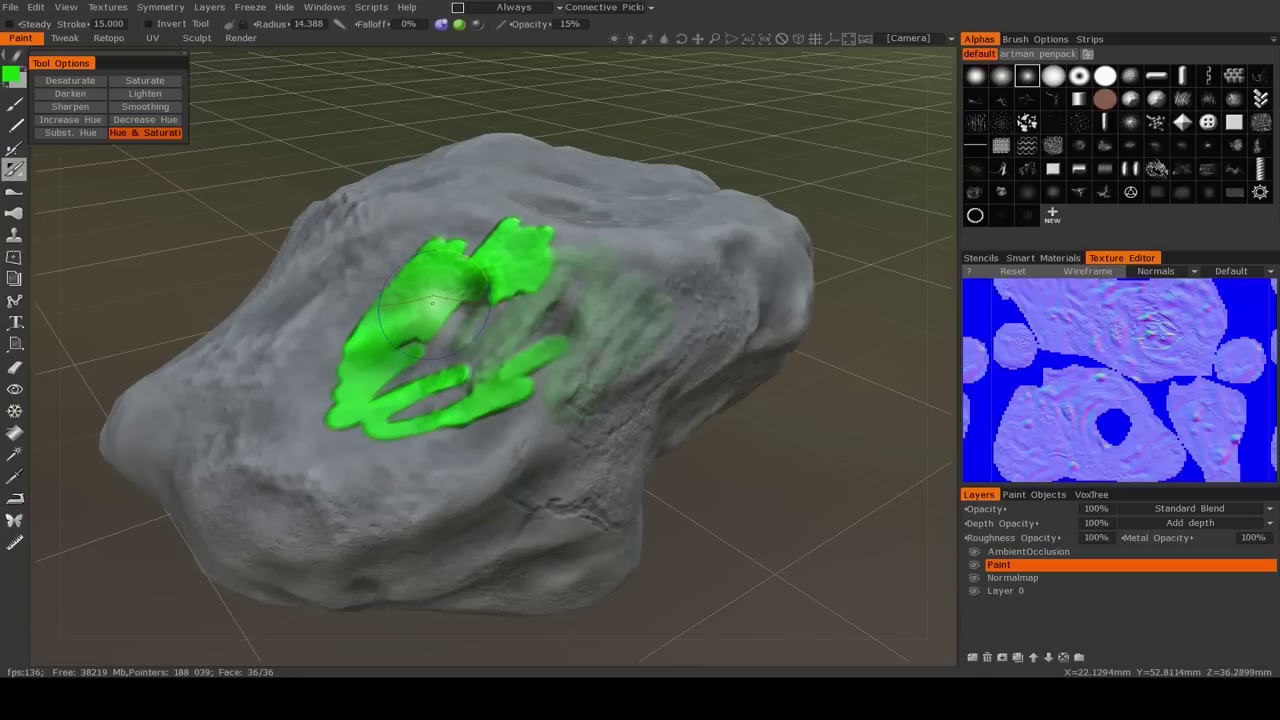
click(432, 302)
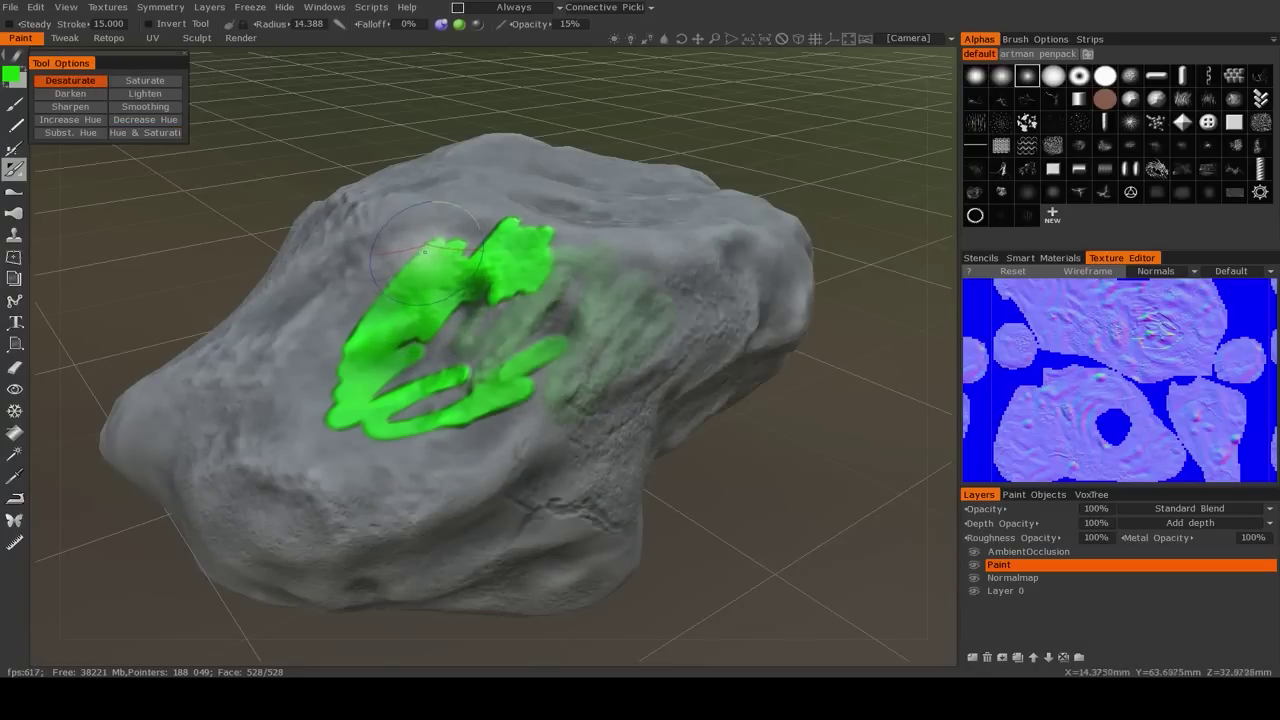
drag(448, 268, 502, 272)
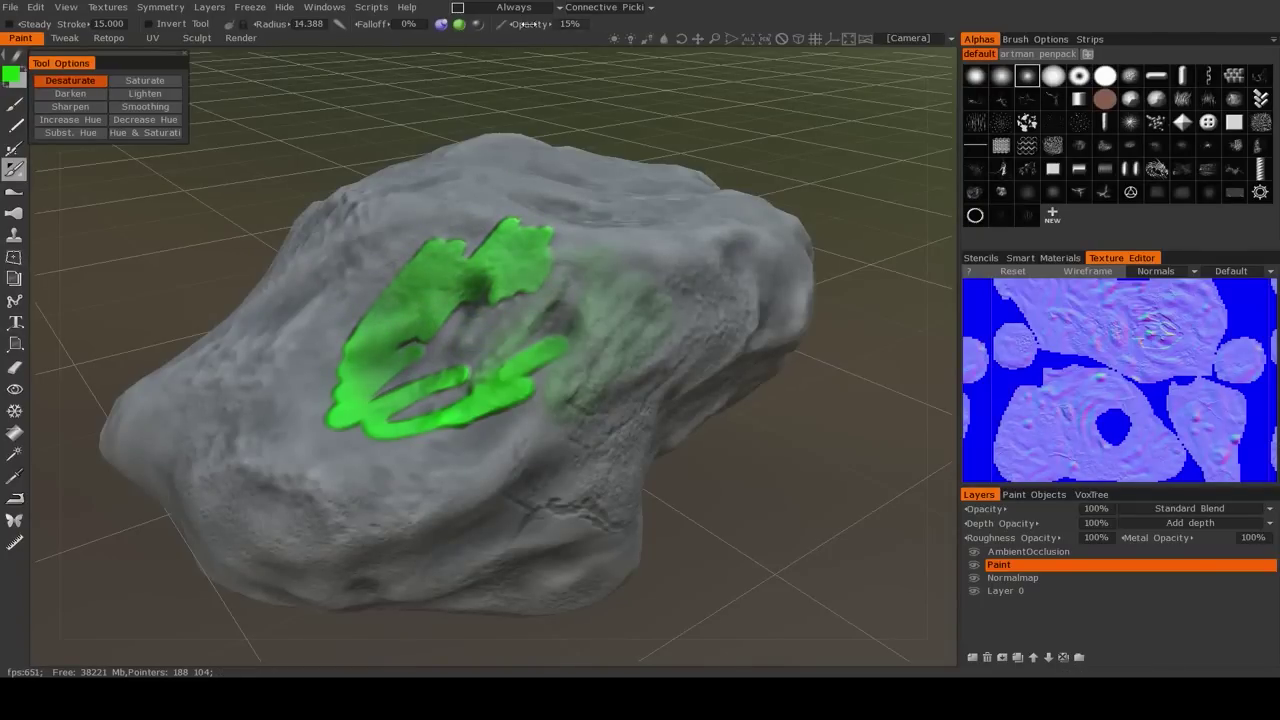
Try desaturating the green paint at 100% and at 8% opacity, undoing each attempt
mouse_move(425, 262)
mouse_down()
mouse_move(500, 232)
mouse_move(450, 275)
mouse_move(512, 276)
mouse_move(515, 365)
mouse_up()
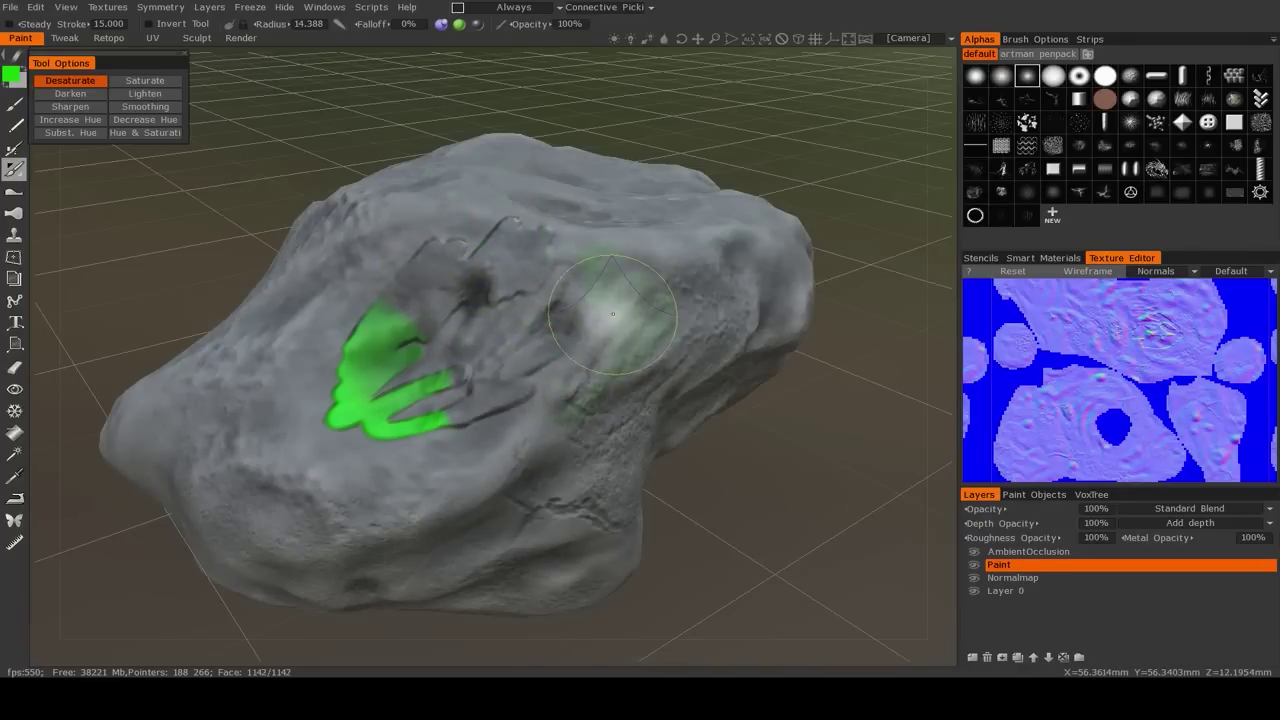
key(ctrl+z)
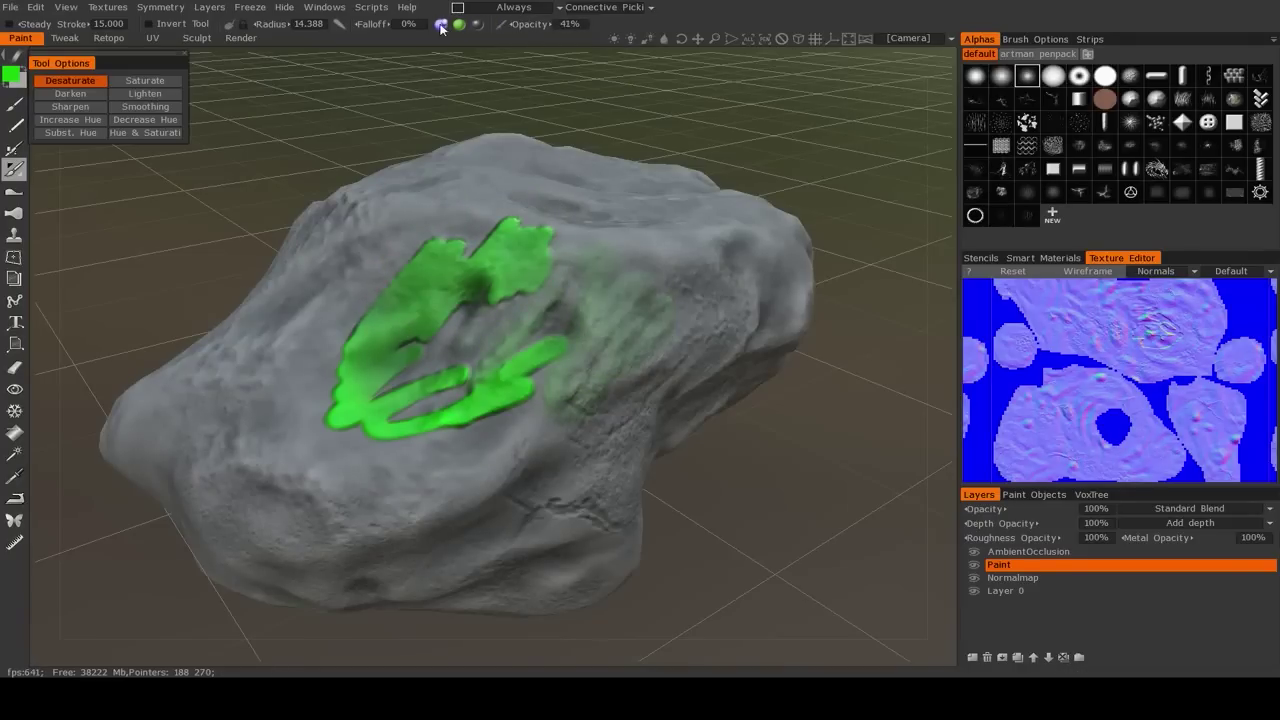
drag(393, 28, 385, 26)
mouse_move(409, 300)
mouse_down()
mouse_move(438, 262)
mouse_move(557, 360)
mouse_move(484, 404)
mouse_up()
key(ctrl+z)
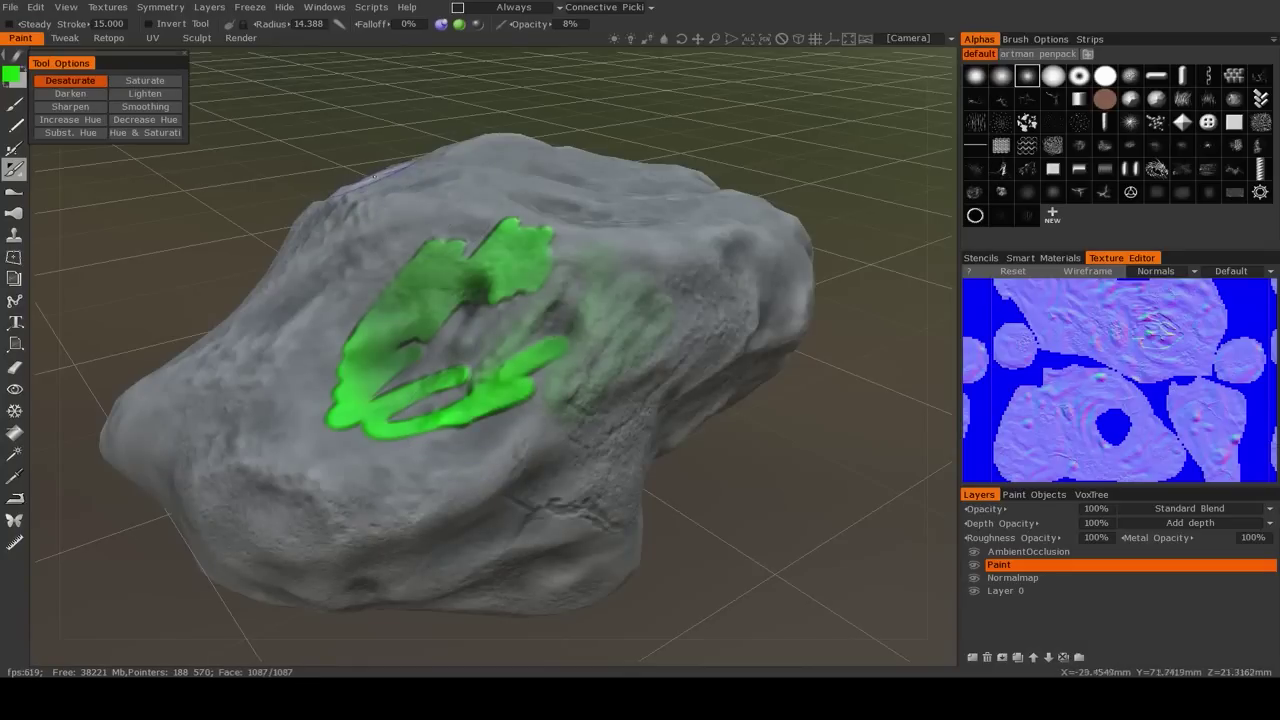
Saturate the upper green paint patches with the colour operations brush, enlarging the radius to 21.756 at 8% opacity
click(168, 82)
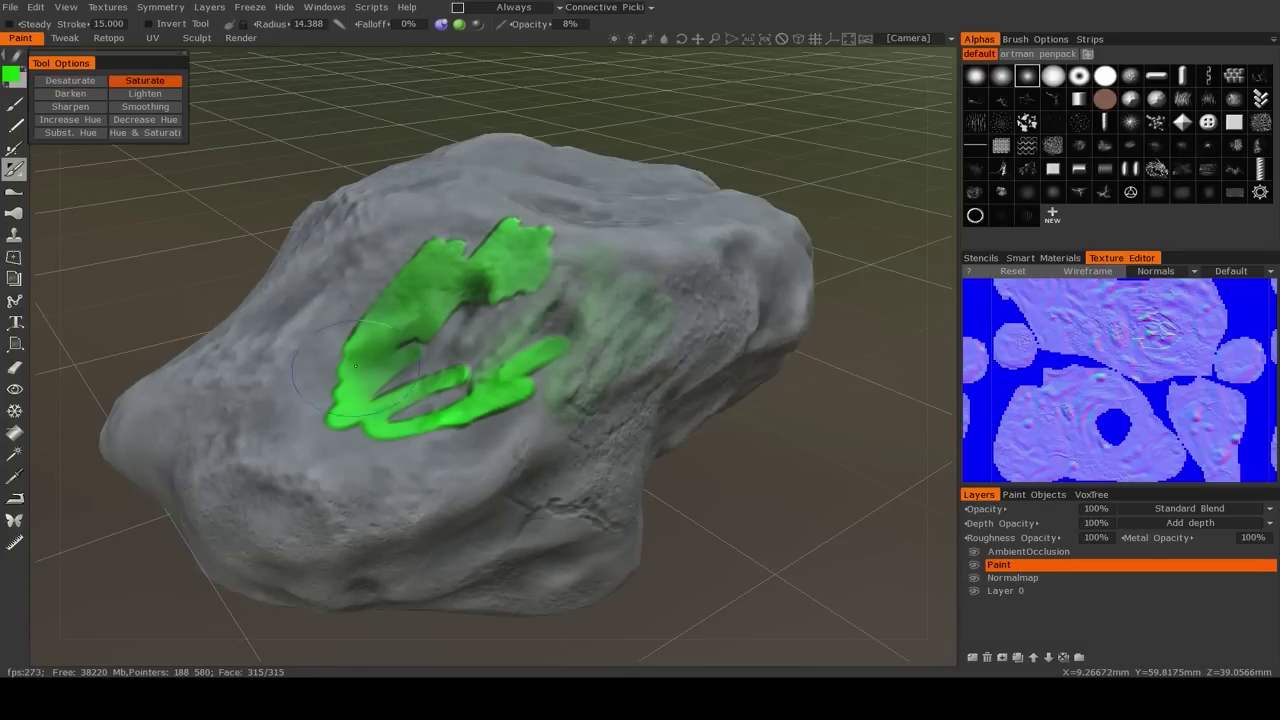
mouse_move(510, 257)
mouse_down()
mouse_move(460, 282)
mouse_move(494, 272)
mouse_move(462, 282)
mouse_move(508, 292)
mouse_up()
scroll(480, 265, up, 4)
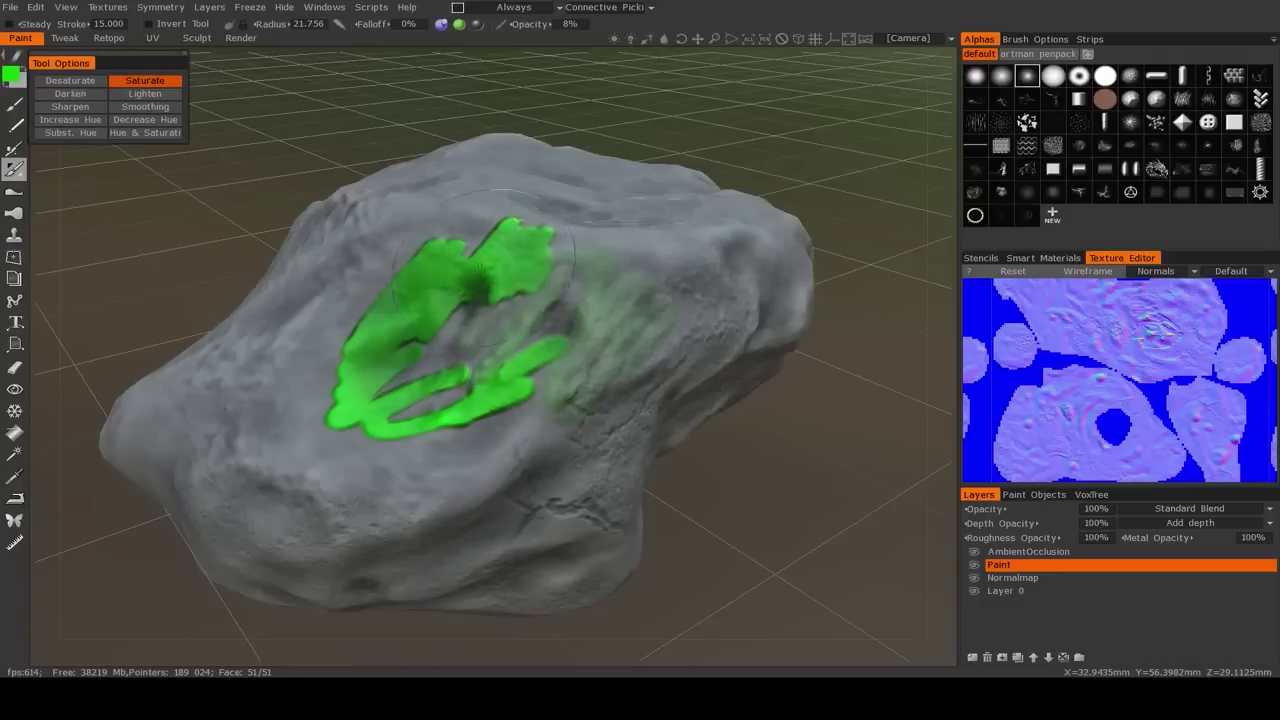
mouse_move(400, 342)
mouse_down()
mouse_move(486, 247)
mouse_move(452, 252)
mouse_move(440, 312)
mouse_up()
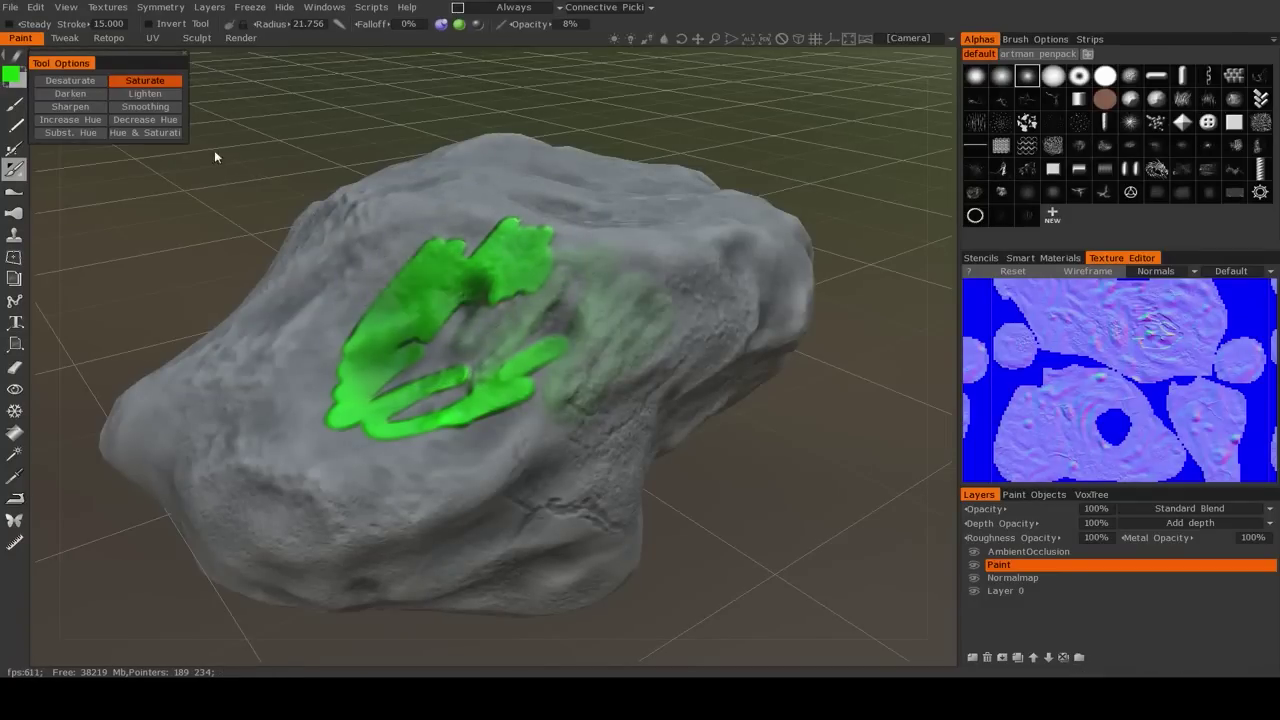
Darken the upper green paint patches and switch the colour operation to Lighten
click(93, 97)
drag(520, 250, 362, 308)
click(145, 93)
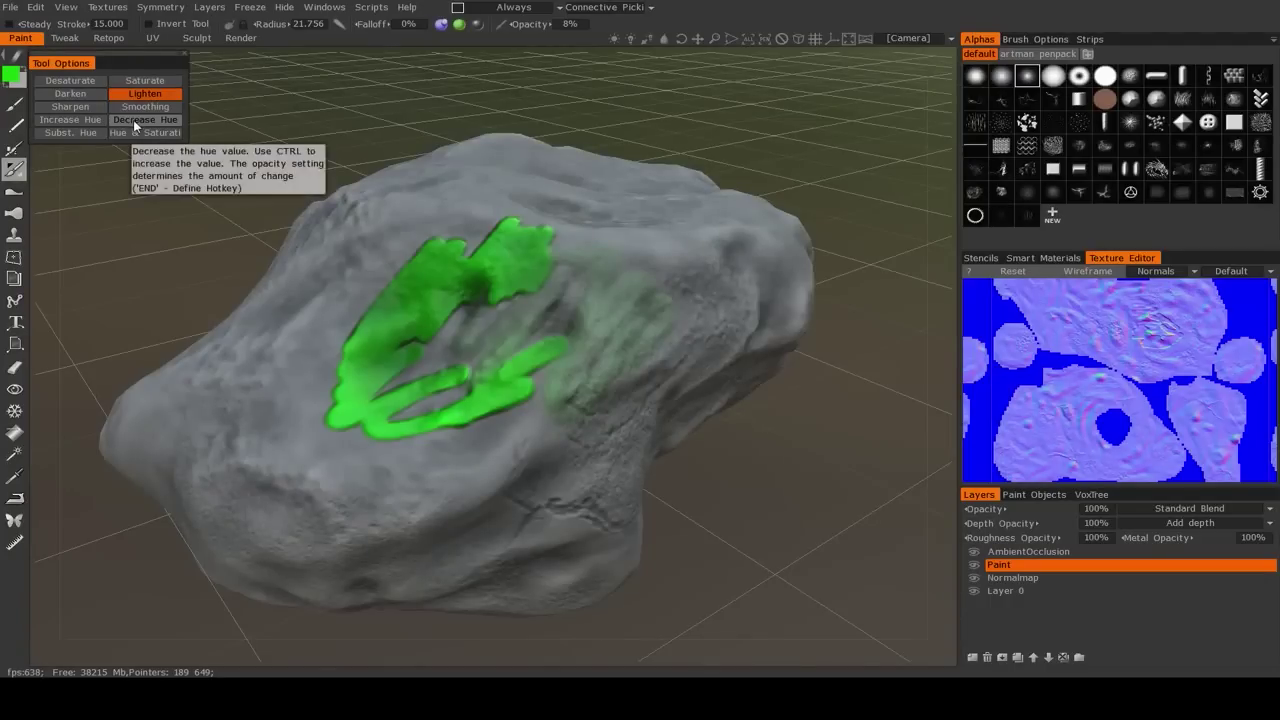
Apply Increase Hue to the green paint at 8% opacity and undo the strokes over its lower part
click(10, 76)
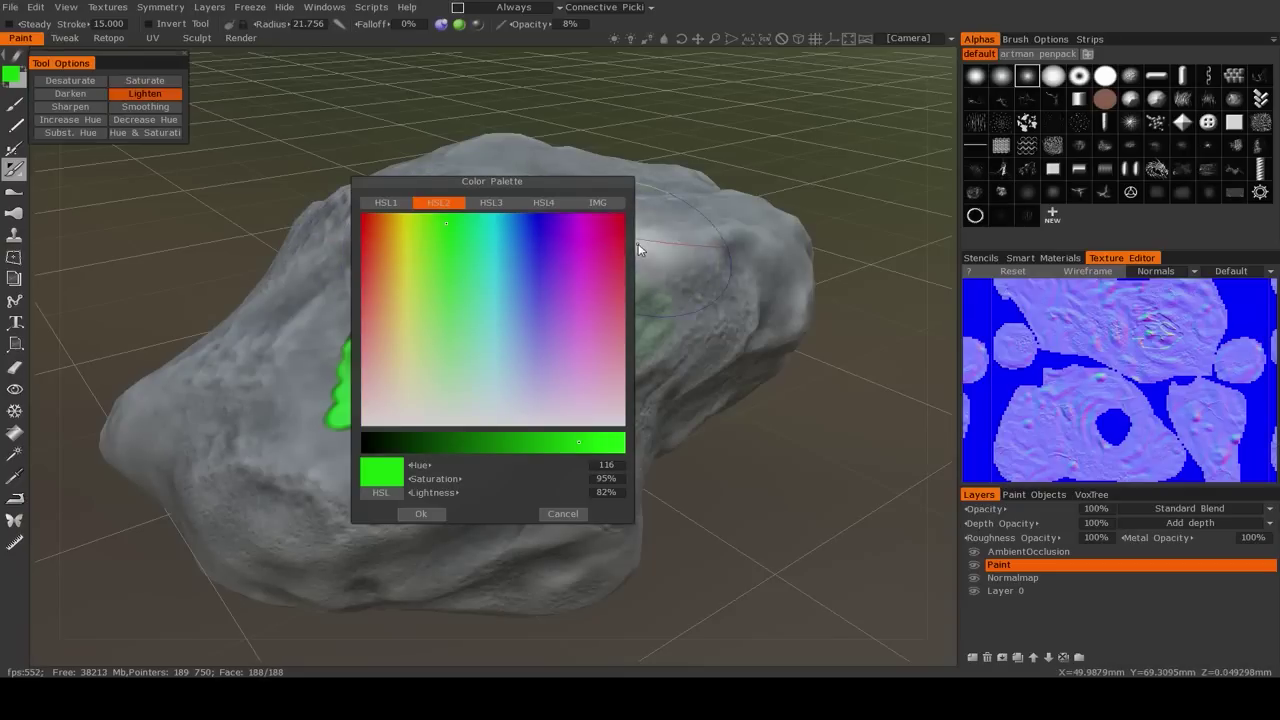
click(421, 513)
click(78, 118)
mouse_move(435, 274)
mouse_down()
mouse_move(338, 354)
mouse_move(483, 286)
mouse_up()
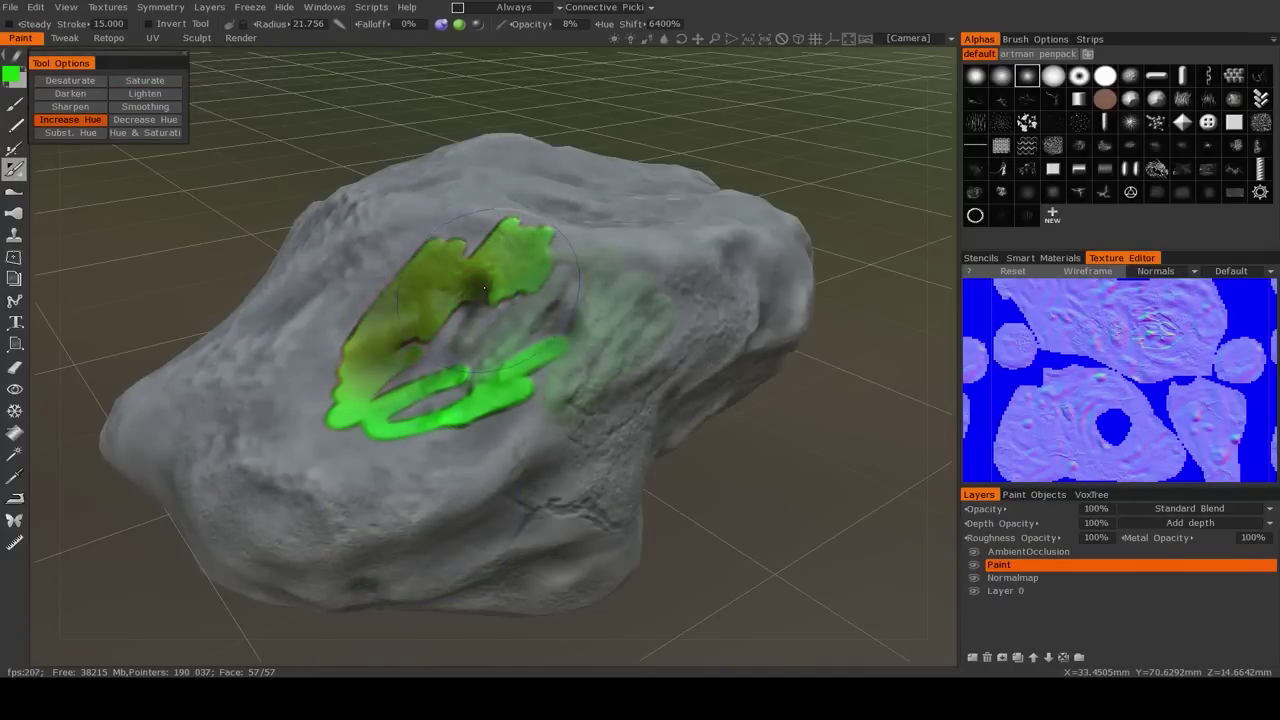
mouse_move(467, 363)
mouse_down()
mouse_move(530, 300)
mouse_move(500, 370)
mouse_move(372, 248)
mouse_up()
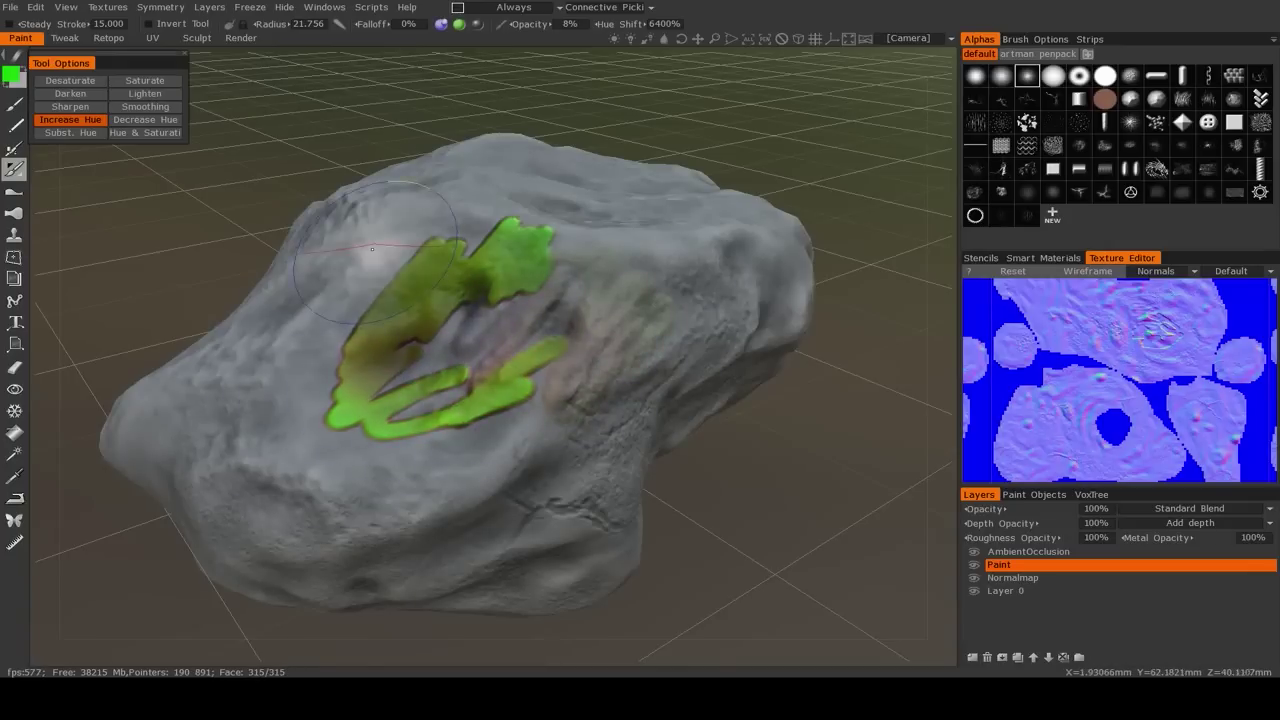
key(ctrl+z)
key(ctrl+z)
key(ctrl+z)
key(ctrl+z)
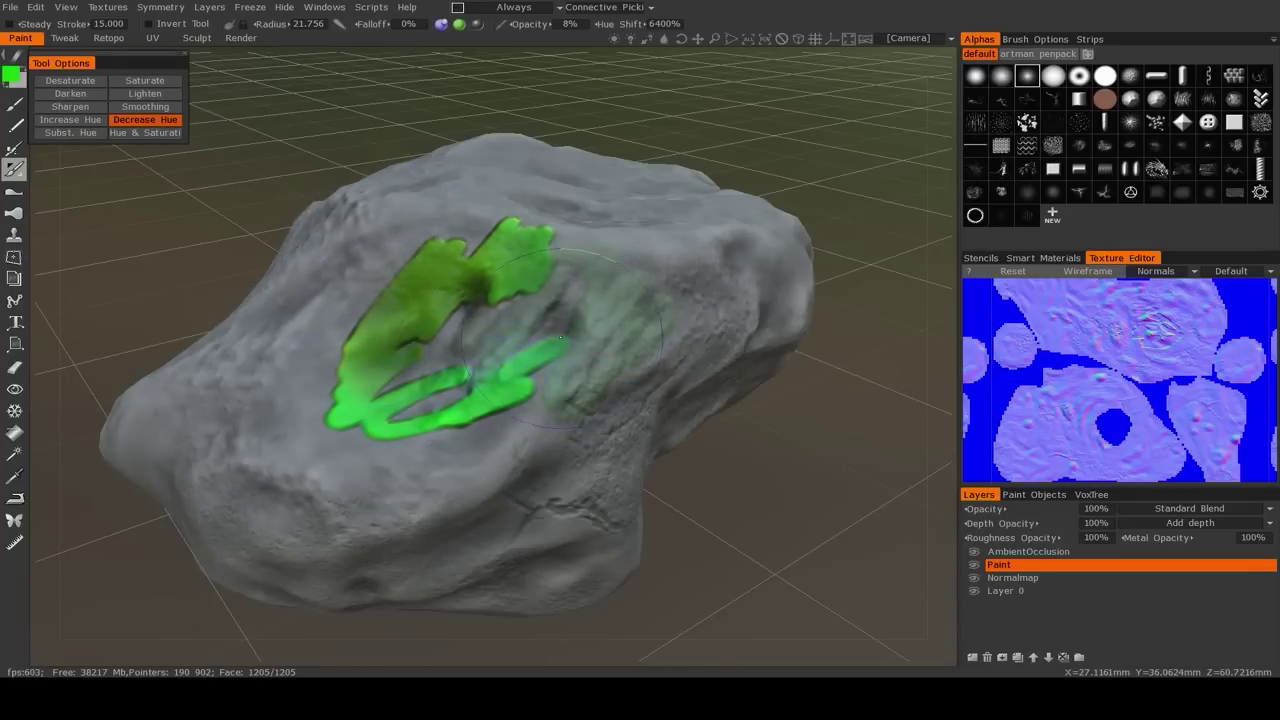
Apply Decrease Hue strokes across the lower and upper green paint and undo the last ones
drag(480, 368, 575, 333)
mouse_move(506, 262)
mouse_down()
mouse_move(446, 312)
mouse_move(523, 287)
mouse_move(535, 355)
mouse_move(377, 309)
mouse_up()
key(ctrl+z)
key(ctrl+z)
key(ctrl+z)
key(ctrl+z)
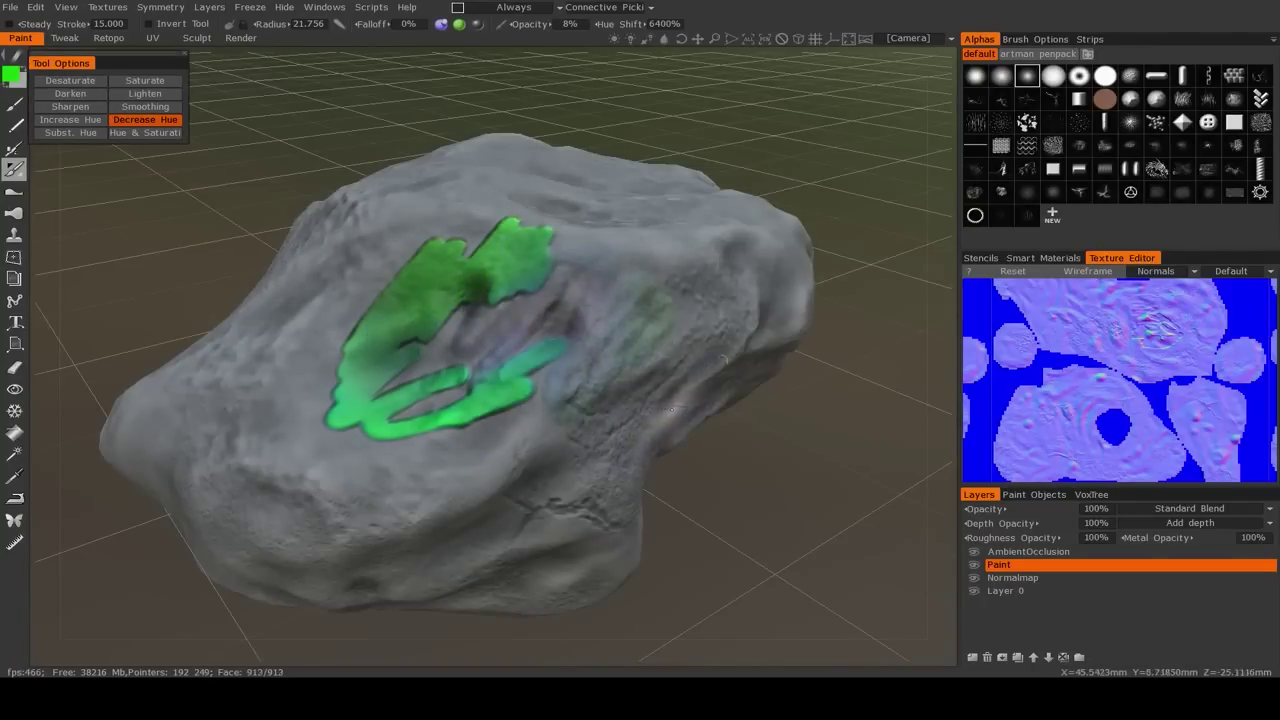
Decrease the hue inside a closed polygon around the lower green paint, first at 8% and again at 100% opacity
mouse_move(419, 60)
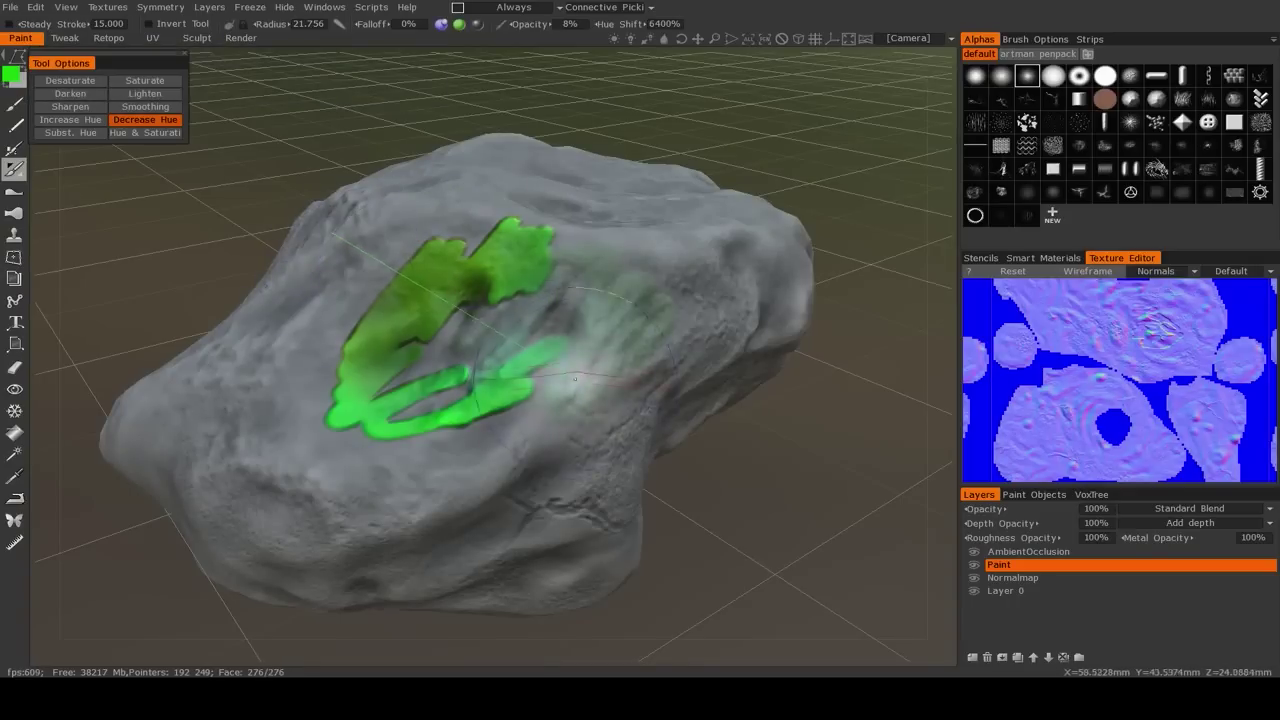
click(396, 495)
click(262, 428)
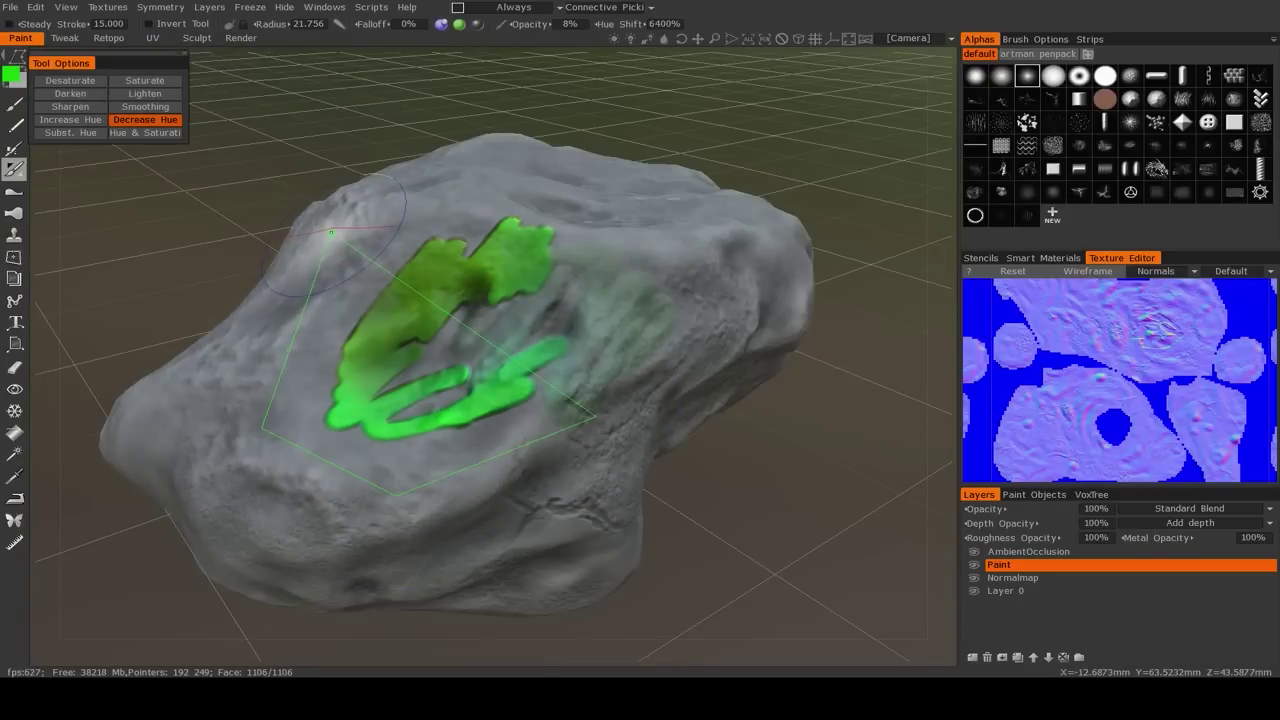
click(331, 232)
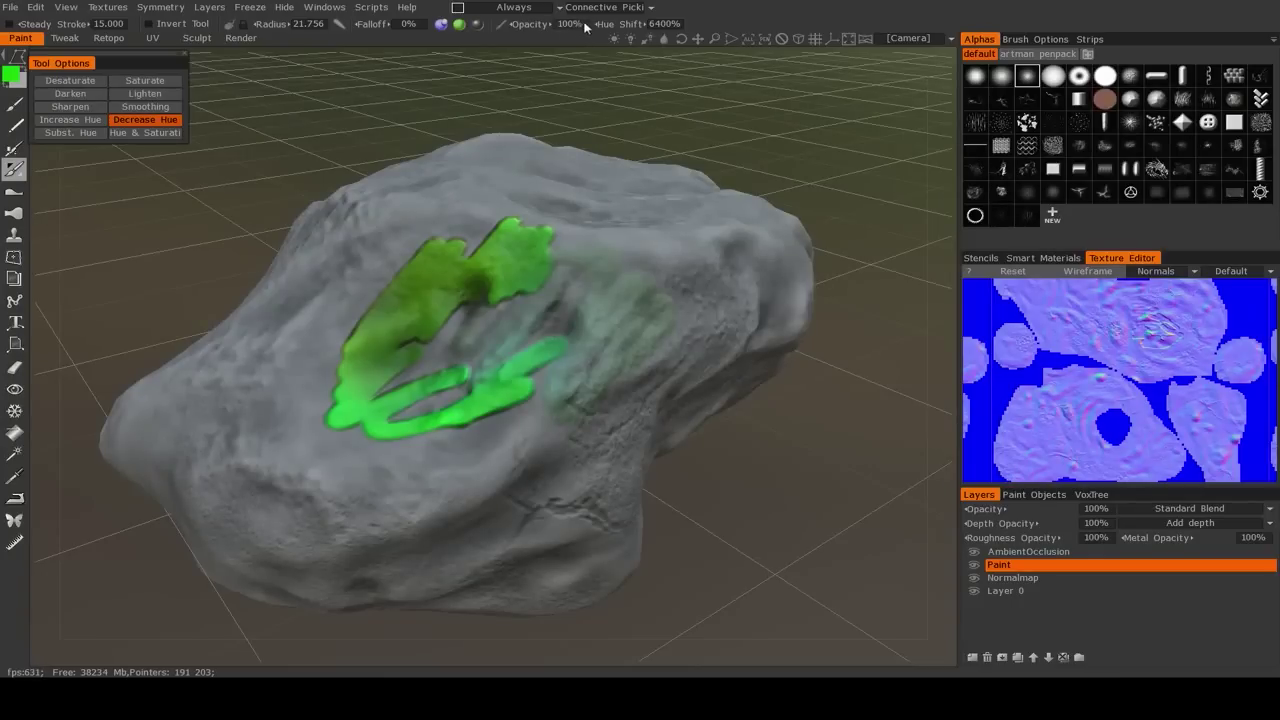
click(360, 236)
click(567, 444)
click(250, 467)
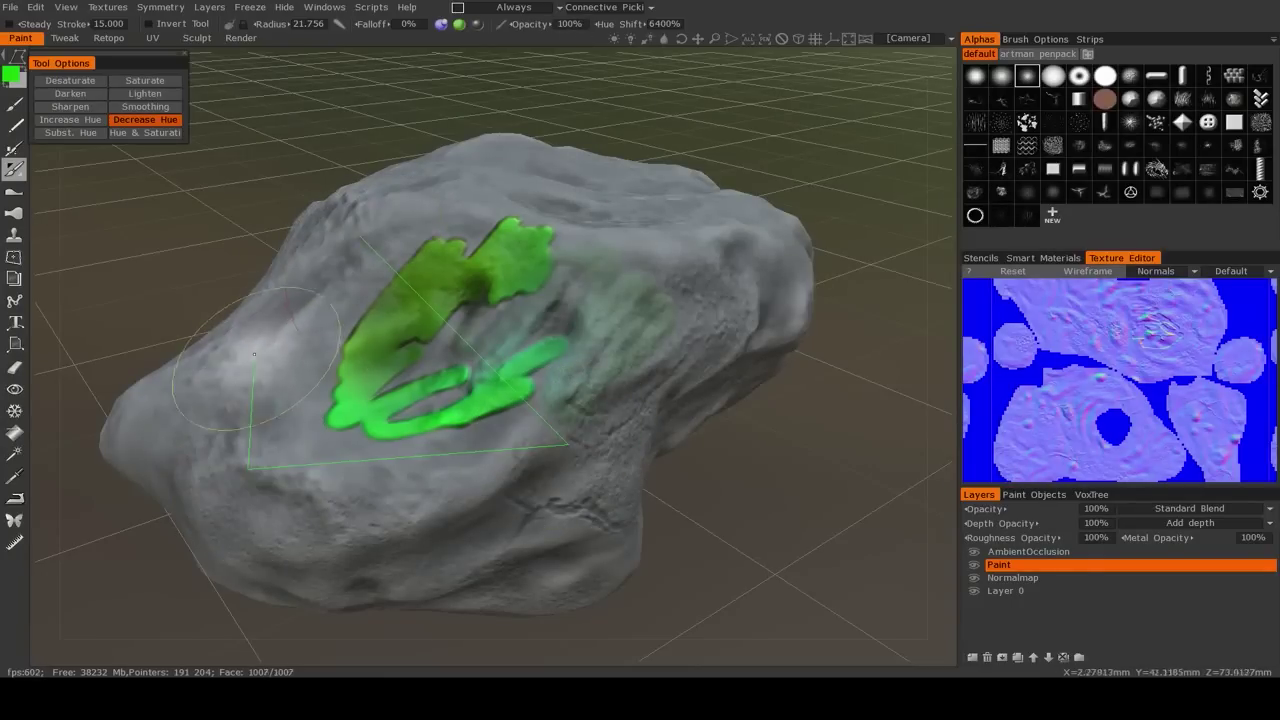
click(352, 240)
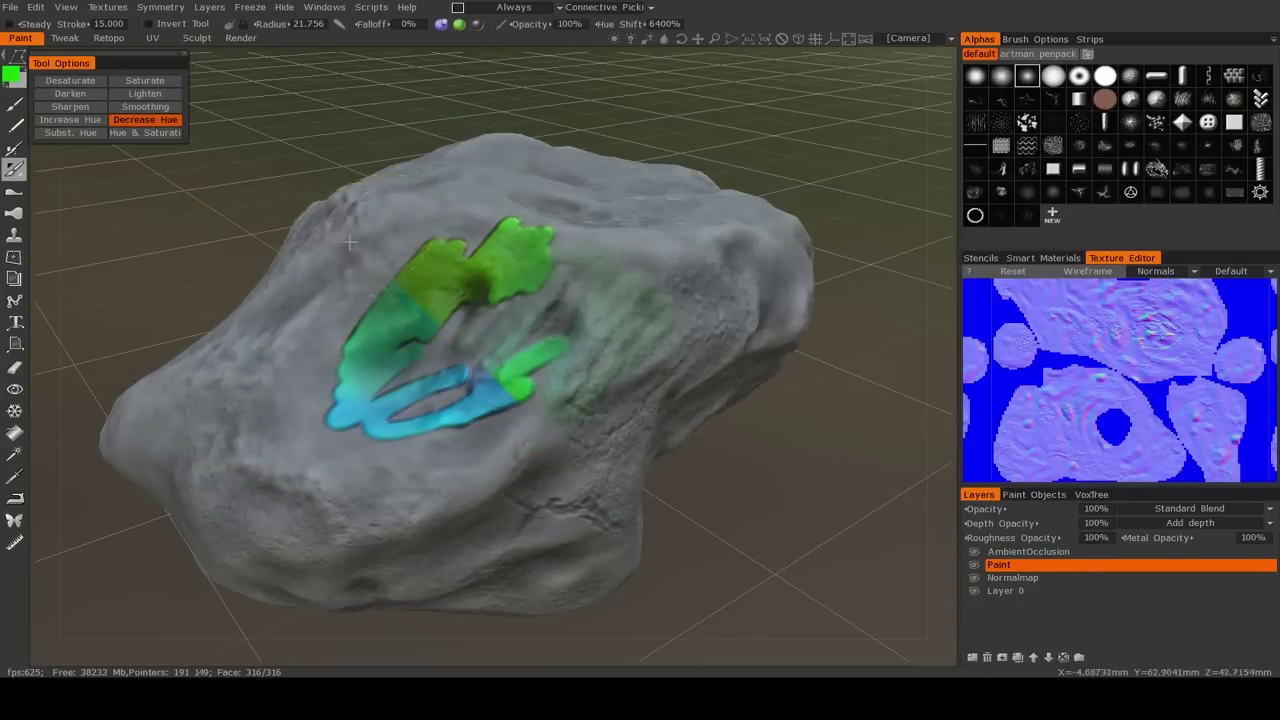
Inspect the polygon's hue shift up close on the rock and undo the last two changes
alt+drag(349, 242, 372, 300)
alt+right_drag(372, 300, 423, 388)
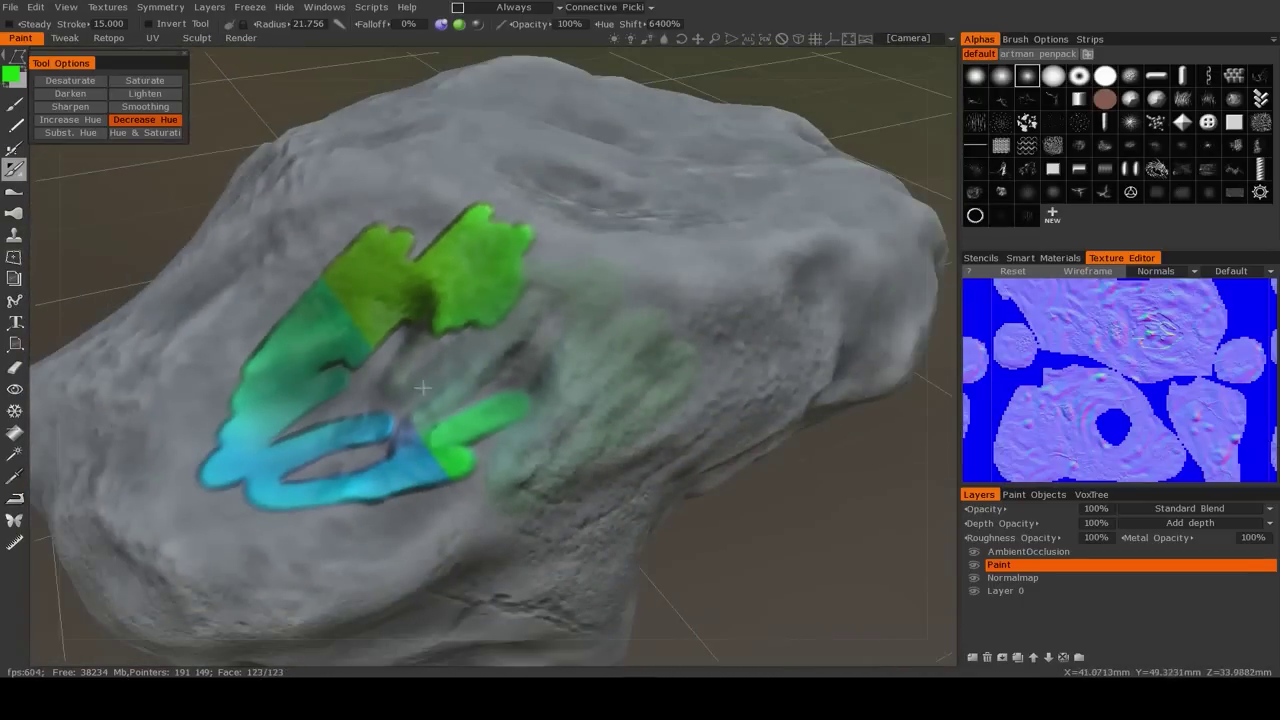
middle_drag(423, 388, 520, 381)
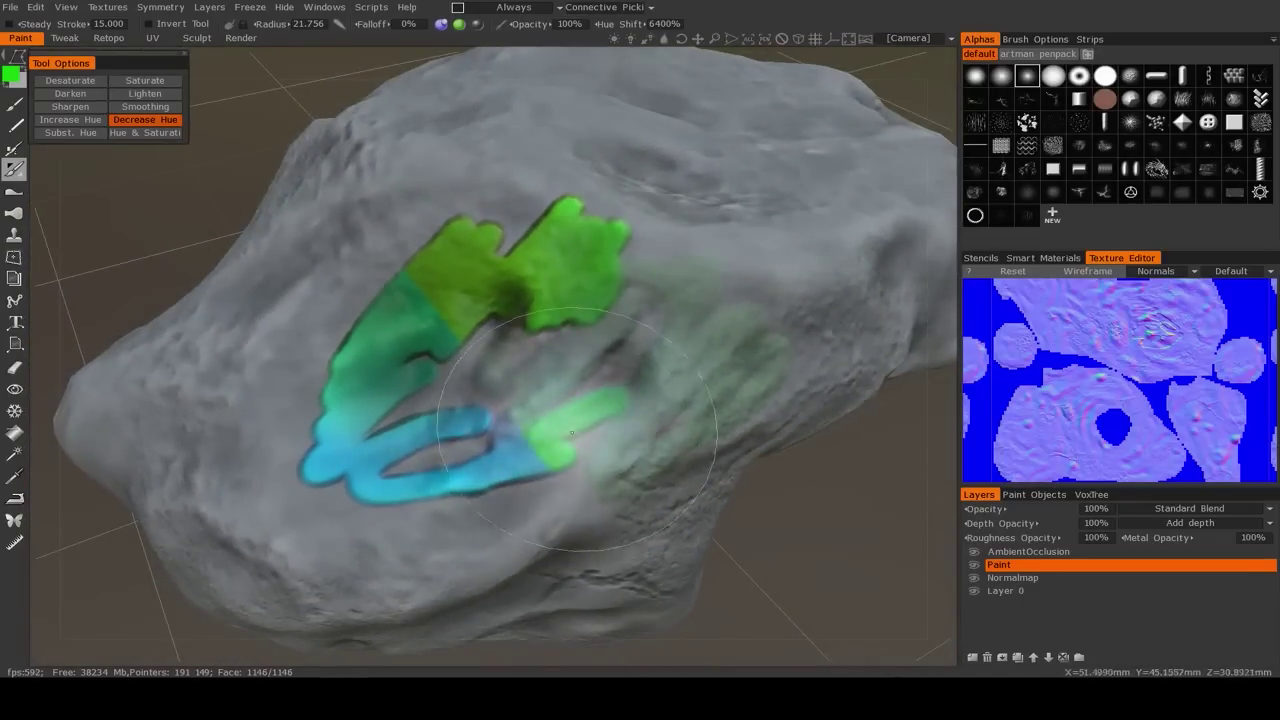
right_drag(452, 296, 444, 295)
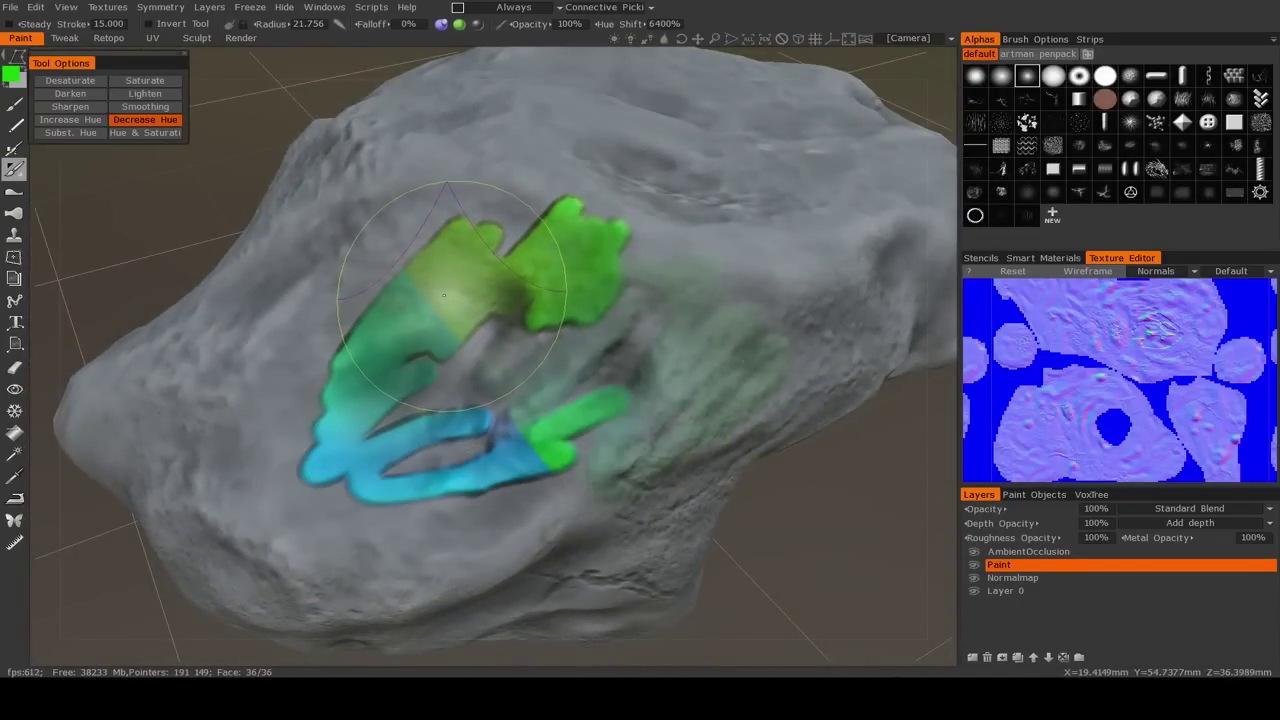
key(ctrl+z)
key(ctrl+z)
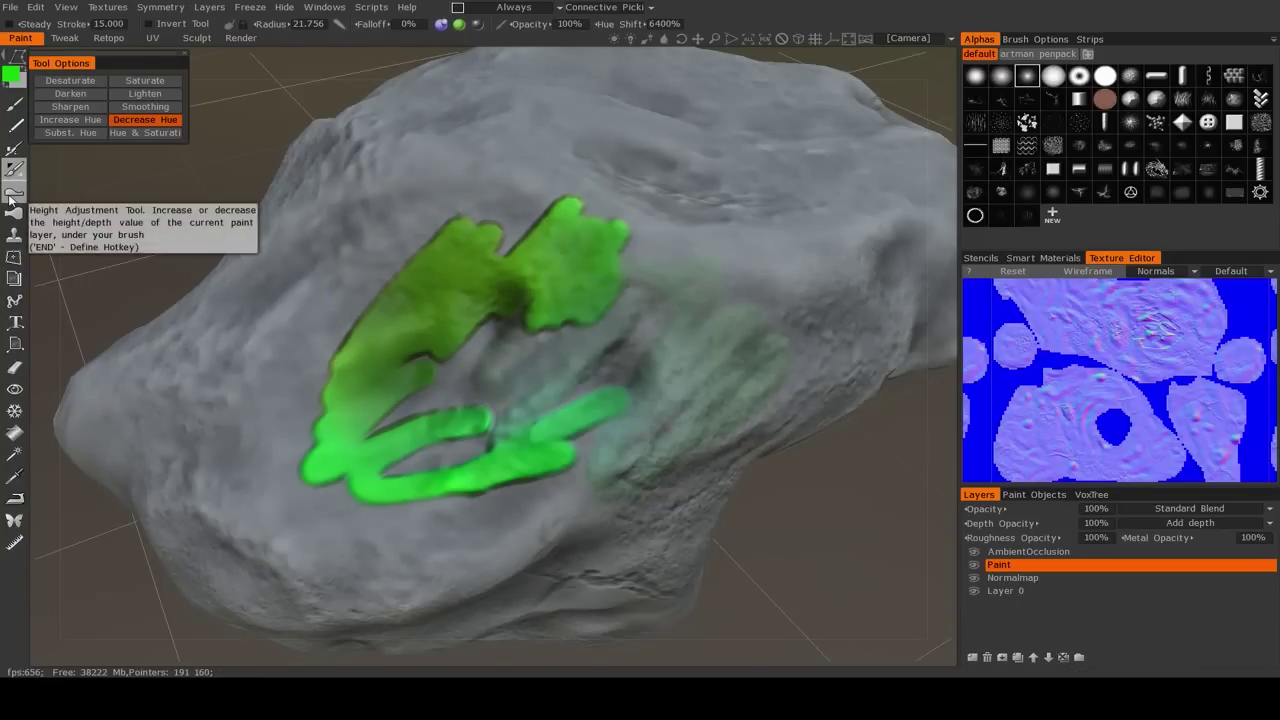
Magnify the height detail around the rock's crater on the Normalmap layer using the Height Adjustment Tool at radius 22.755 and 50% degree of change
click(17, 196)
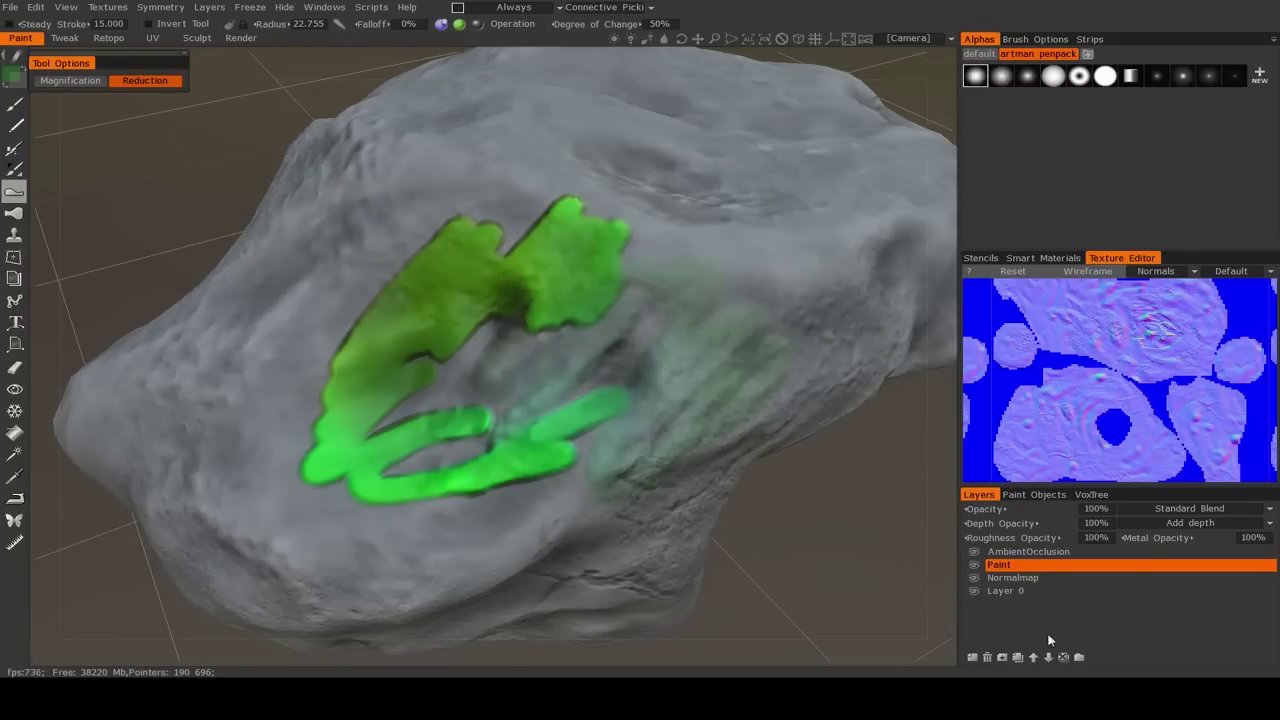
click(1002, 583)
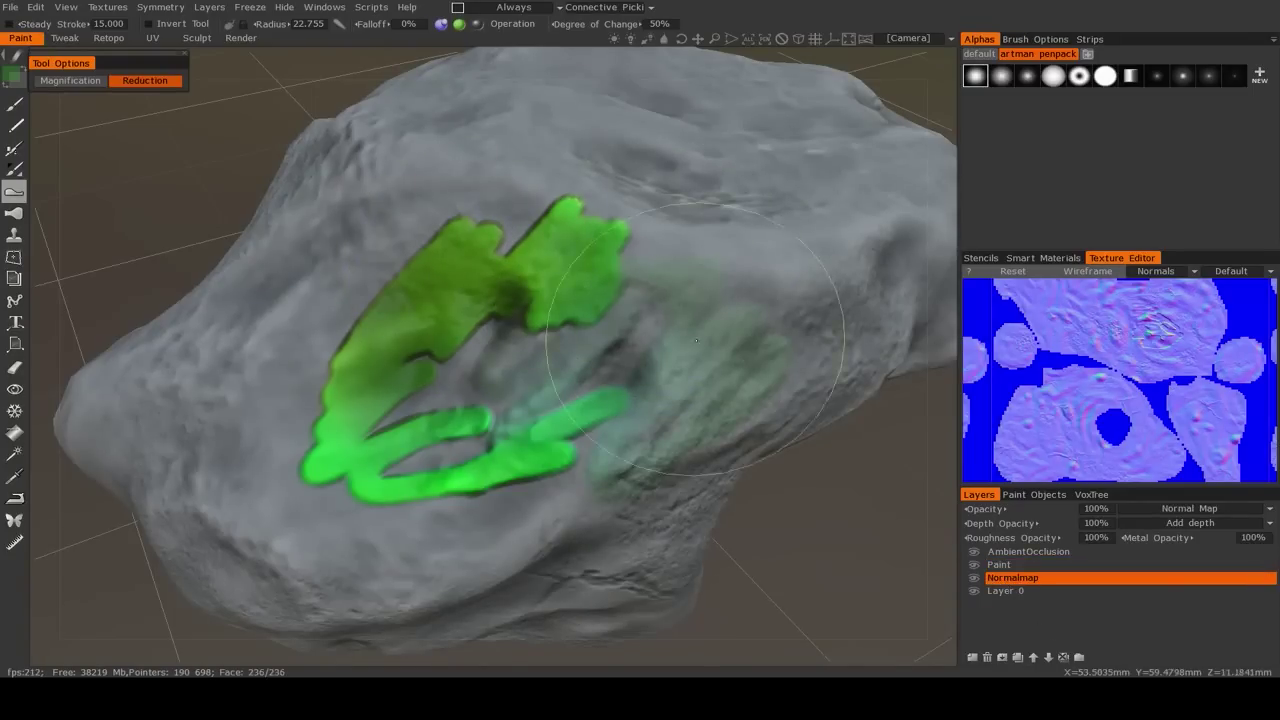
alt+drag(703, 346, 674, 364)
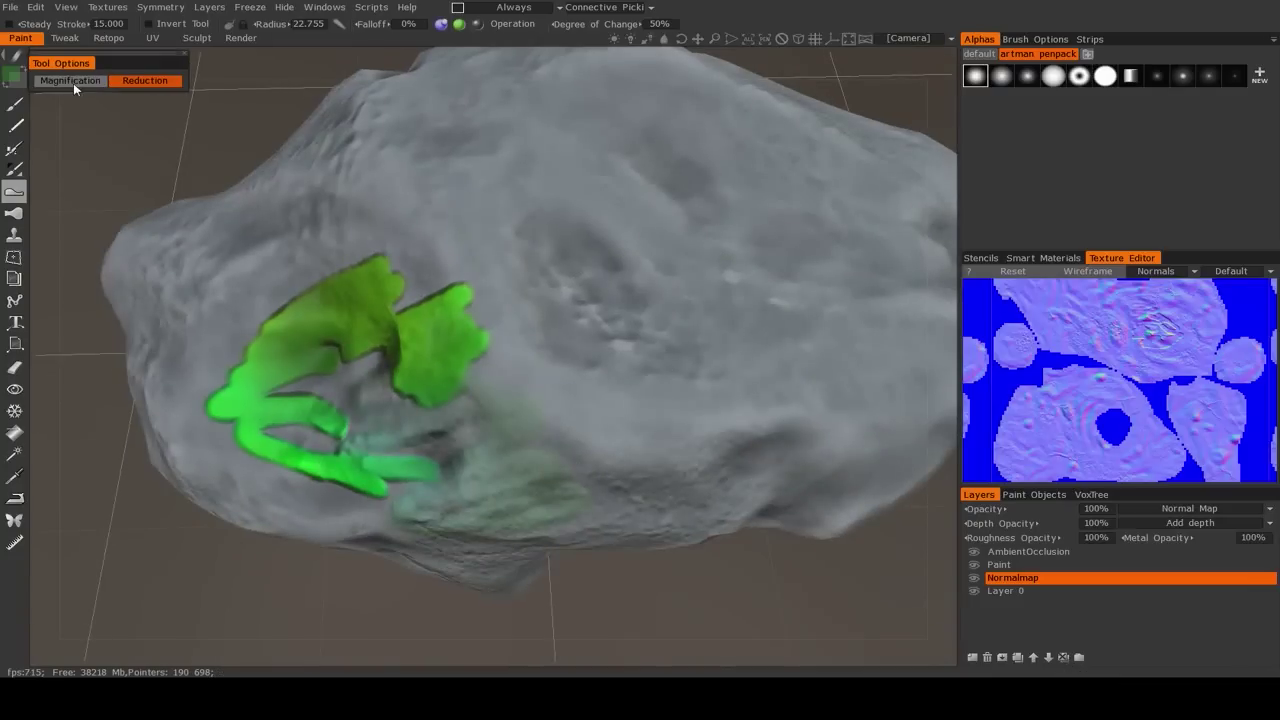
drag(555, 268, 640, 312)
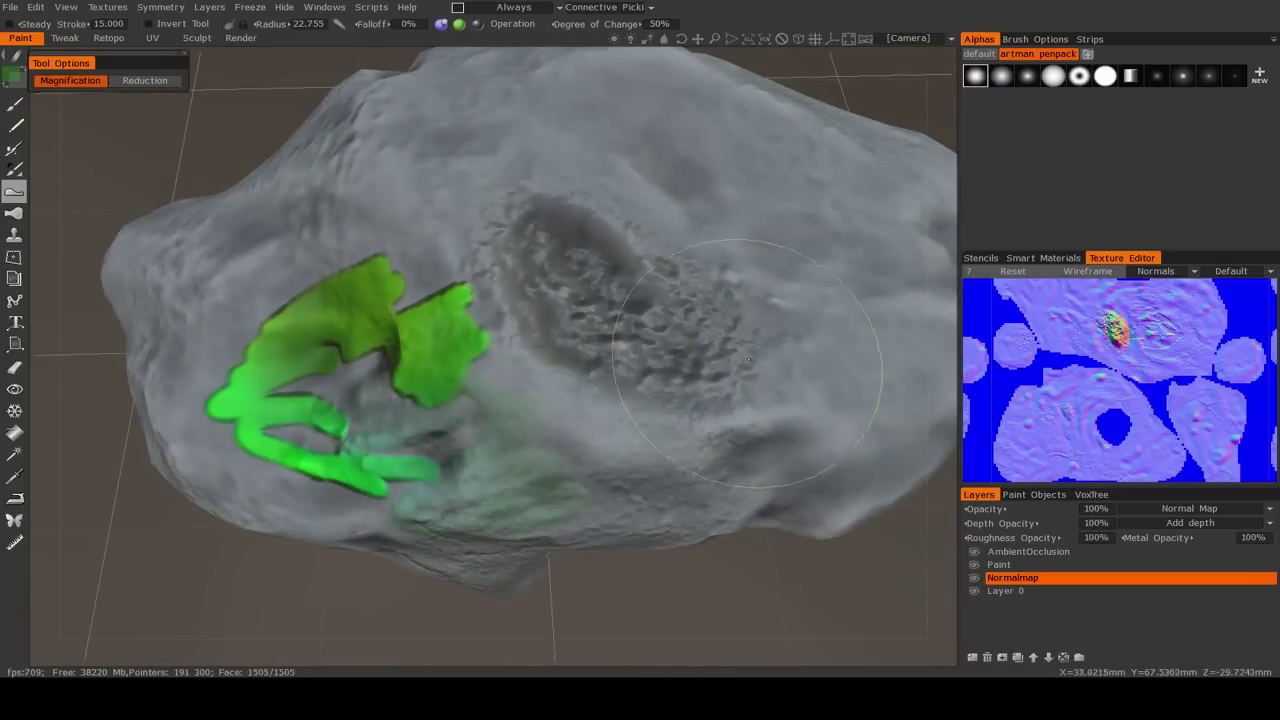
Examine the magnified crater on the rock and in the Texture Editor, and undo the height strokes
alt+drag(915, 385, 650, 330)
scroll(1115, 411, up, 2)
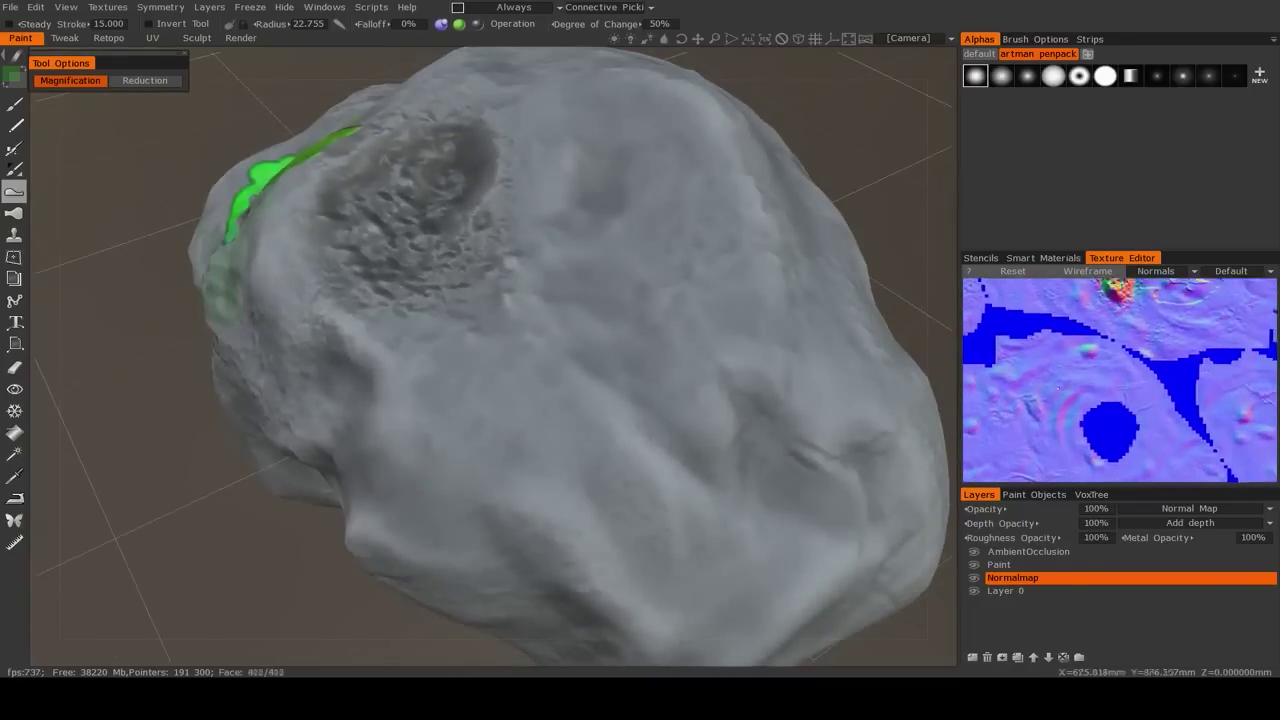
middle_drag(1108, 352, 1098, 419)
scroll(1091, 419, up, 1)
scroll(1090, 419, up, 2)
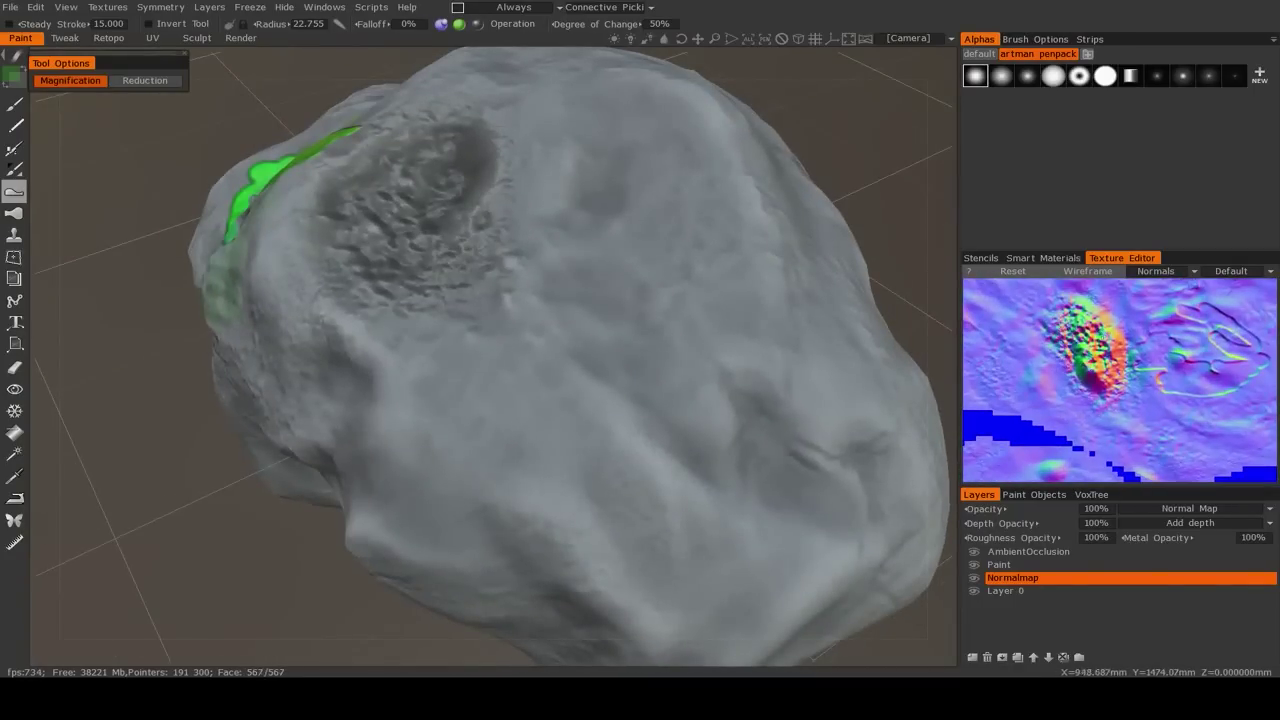
key(ctrl+z)
key(ctrl+z)
key(ctrl+z)
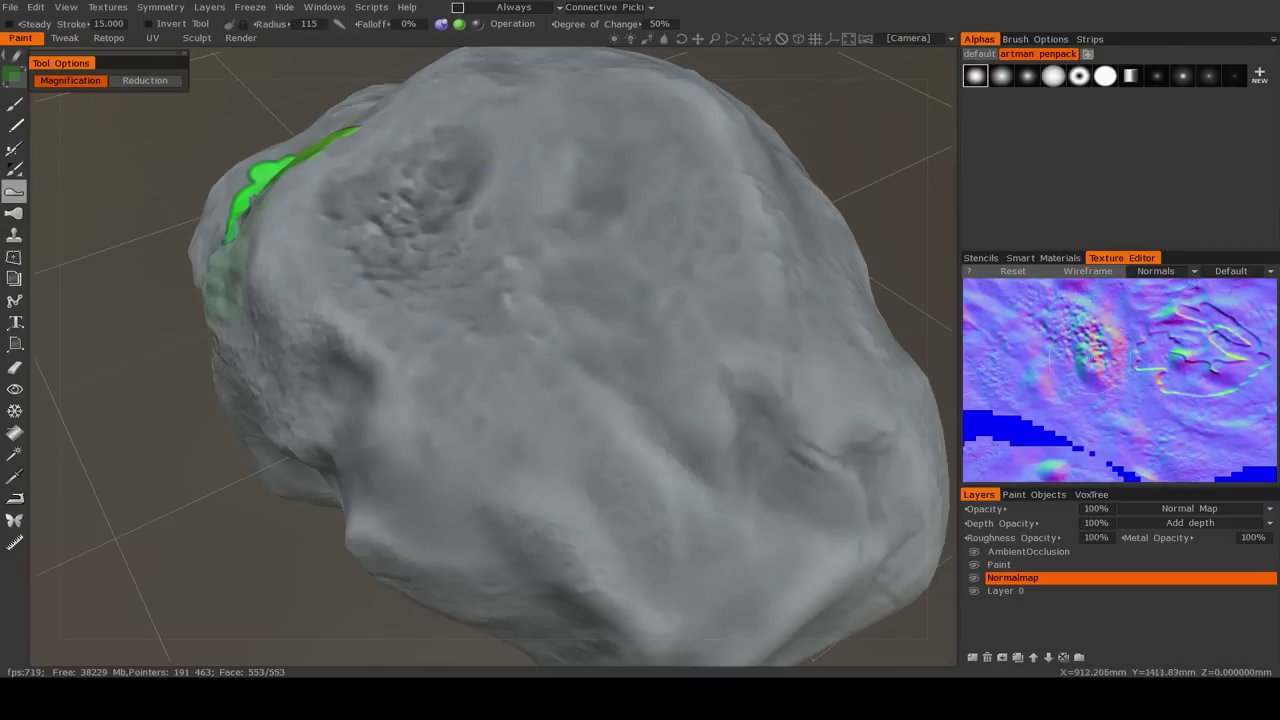
key(ctrl+z)
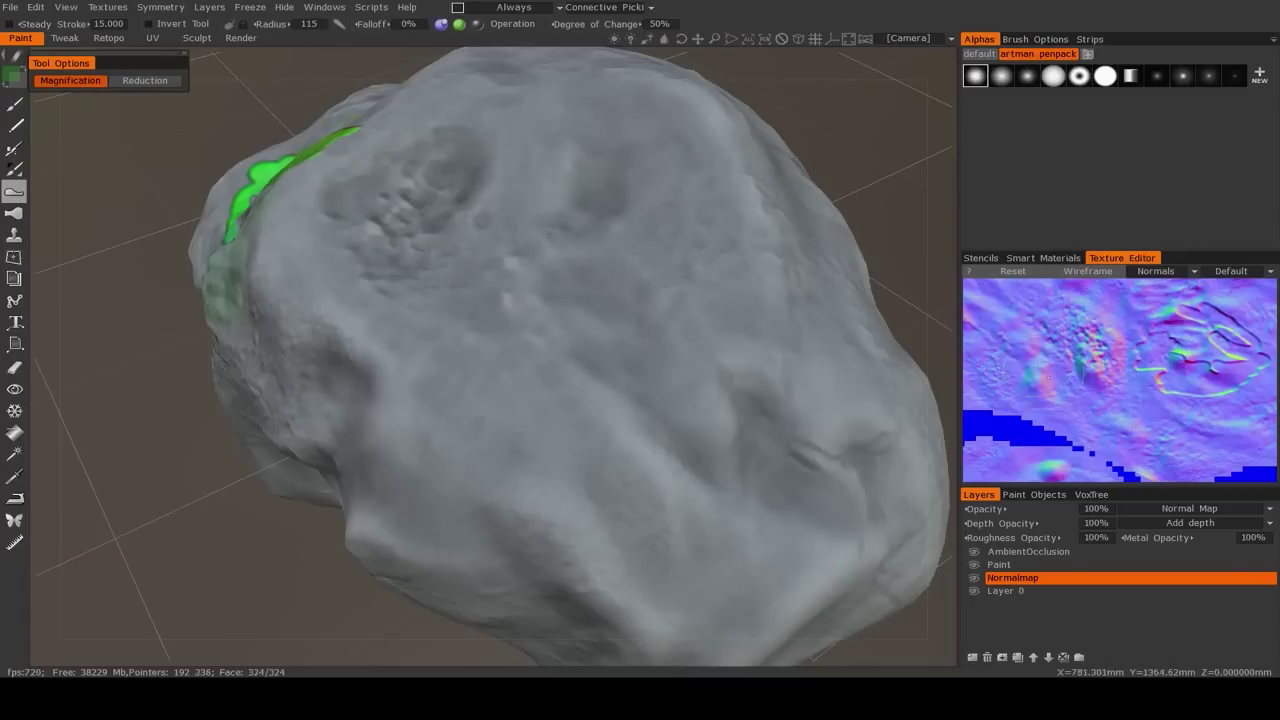
Try Magnification strokes directly on the normal map in the Texture Editor at radius 115 and undo them
mouse_move(1048, 378)
mouse_down()
mouse_move(1122, 424)
mouse_move(1040, 358)
mouse_move(1136, 420)
mouse_up()
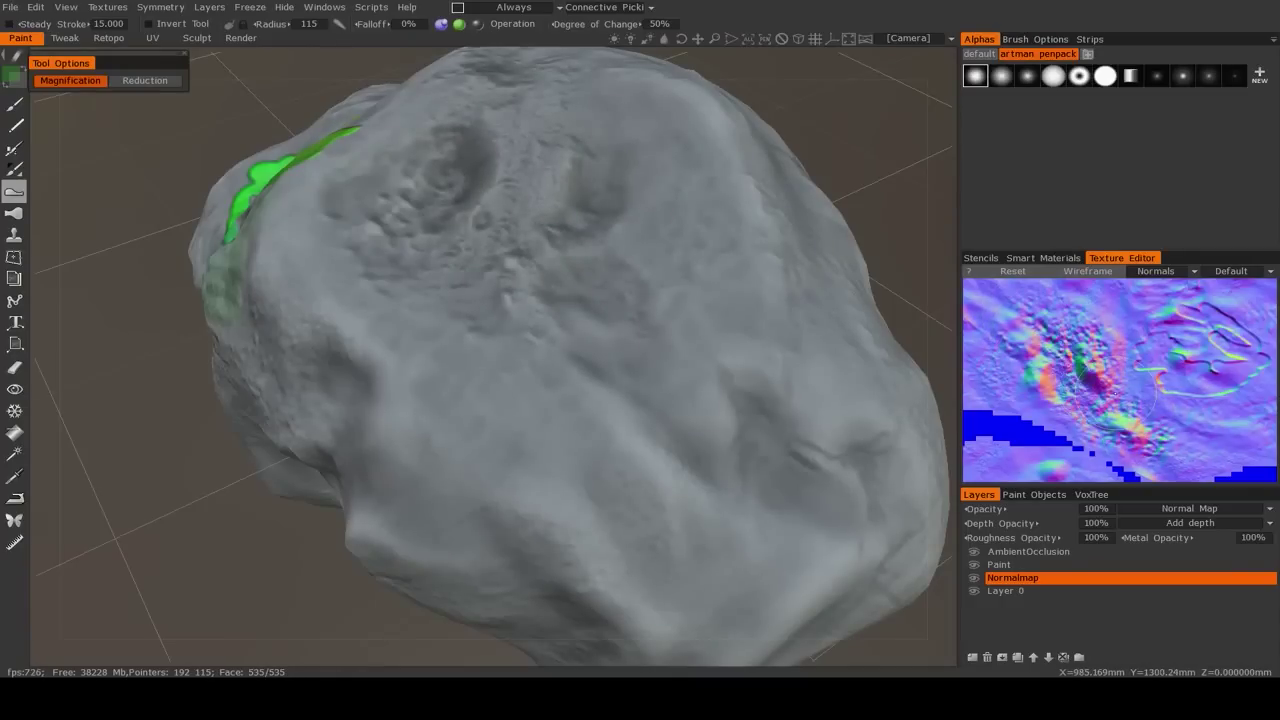
key(ctrl+z)
key(ctrl+z)
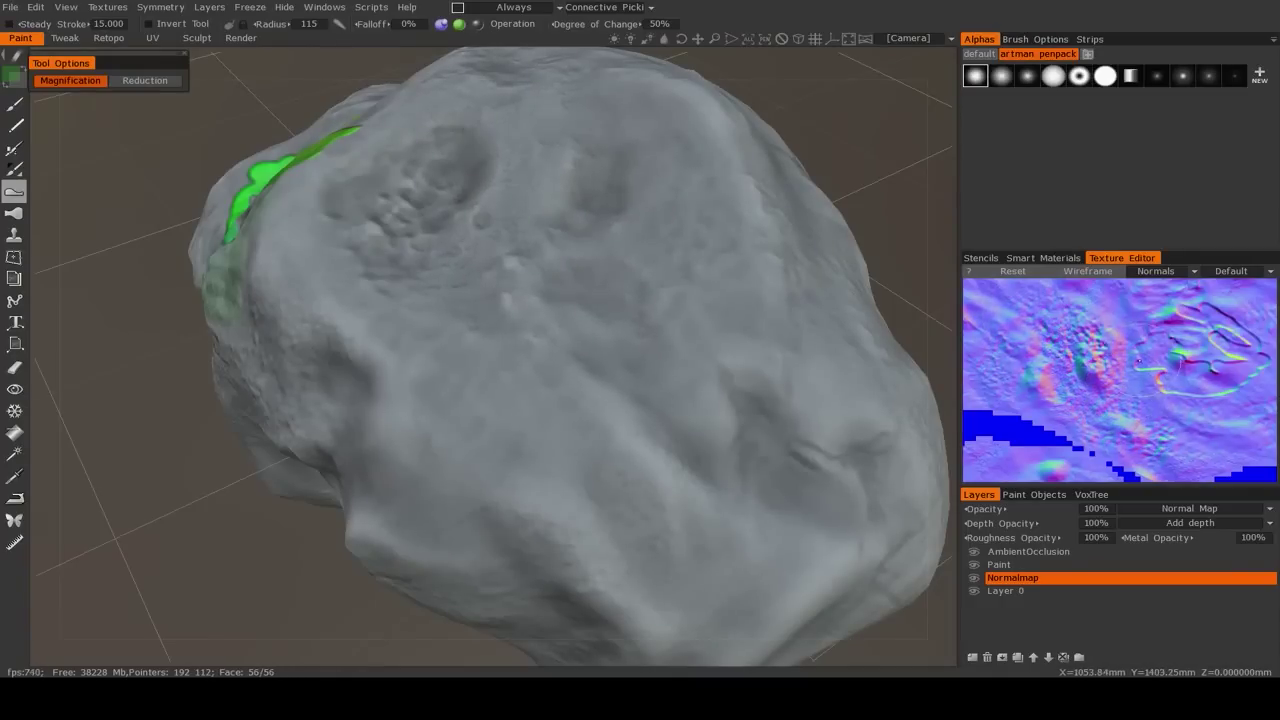
middle_drag(1139, 361, 1129, 445)
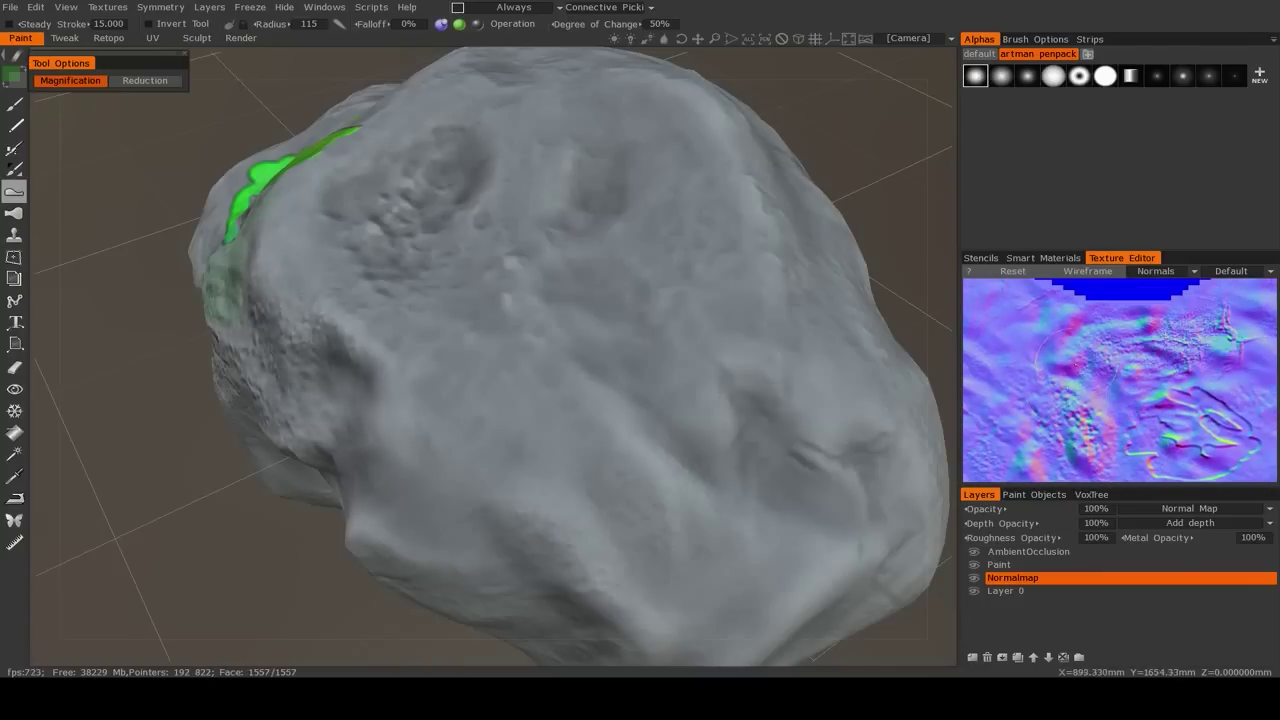
alt+drag(560, 420, 669, 332)
key(ctrl+z)
key(ctrl+z)
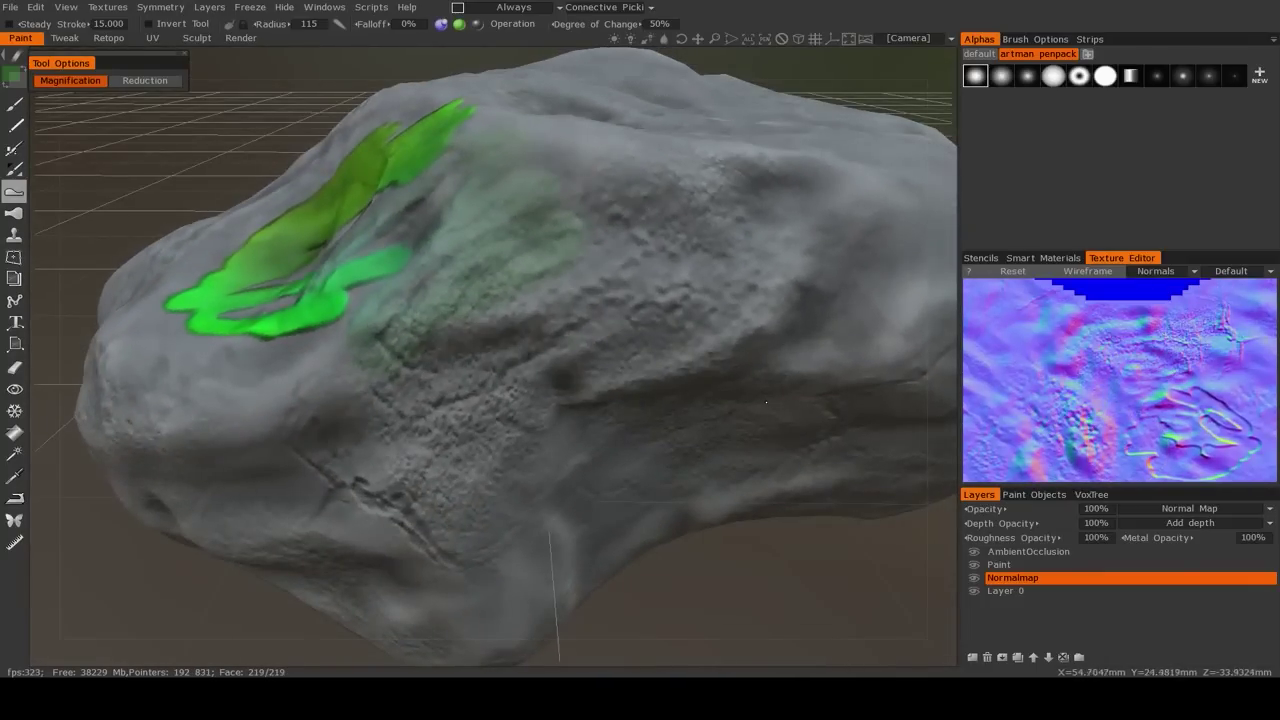
Set the Height Adjustment brush radius to 14.117 for working on the rock
right_drag(747, 536, 706, 502)
mouse_move(604, 342)
right_down()
mouse_move(634, 372)
mouse_move(576, 358)
right_up()
alt+drag(576, 358, 566, 400)
alt+right_drag(566, 400, 573, 421)
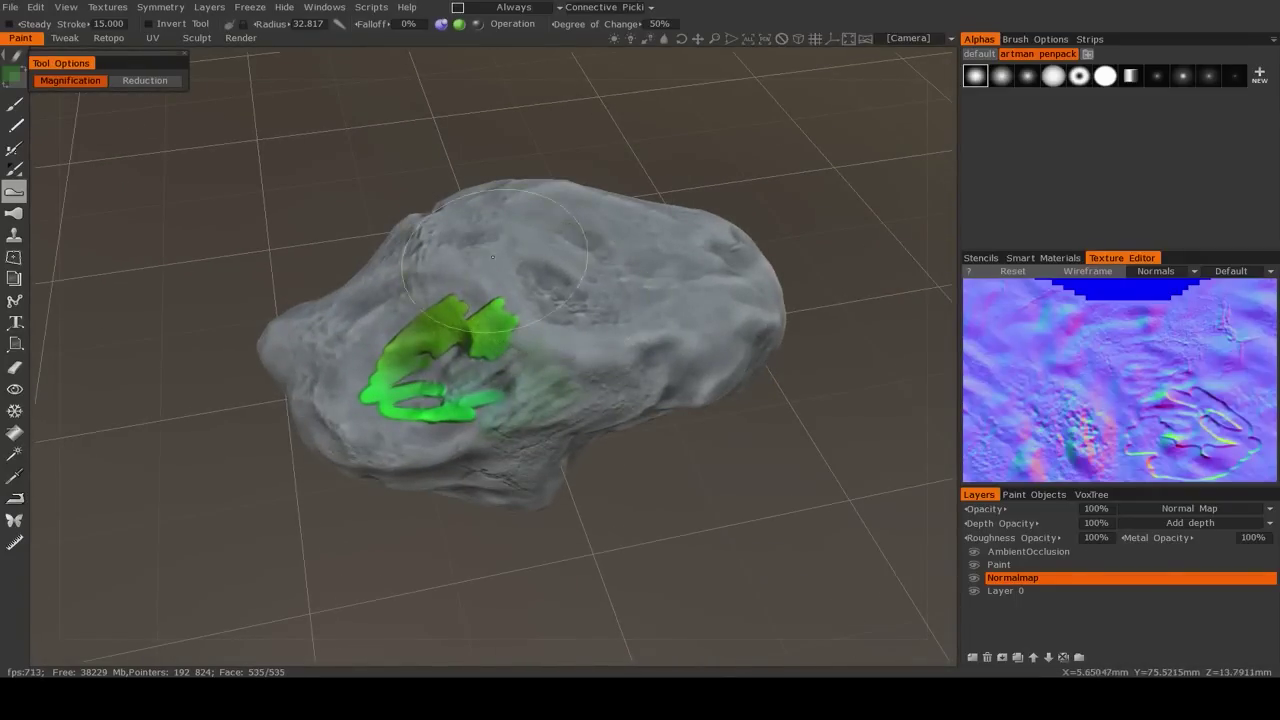
right_drag(573, 269, 570, 275)
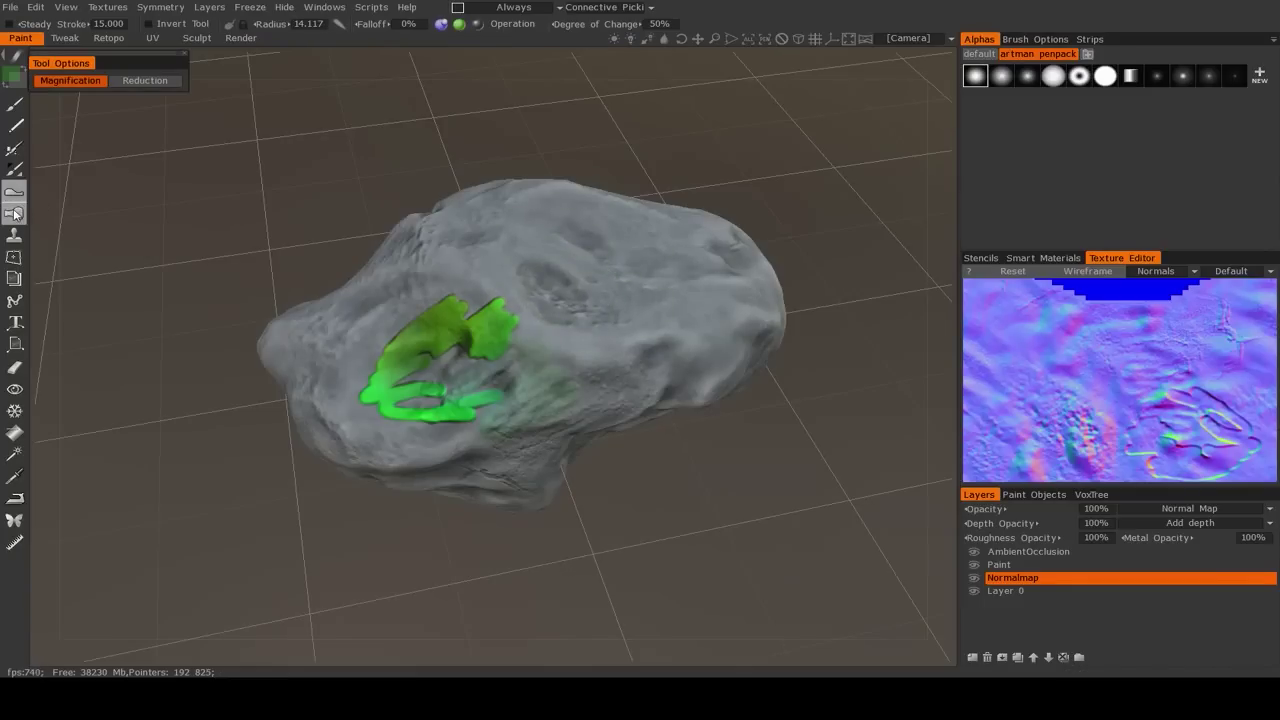
Pinch the green paint on the rock's Paint layer using the smudge tool at radius 19.931 and degree 0.500
click(1005, 569)
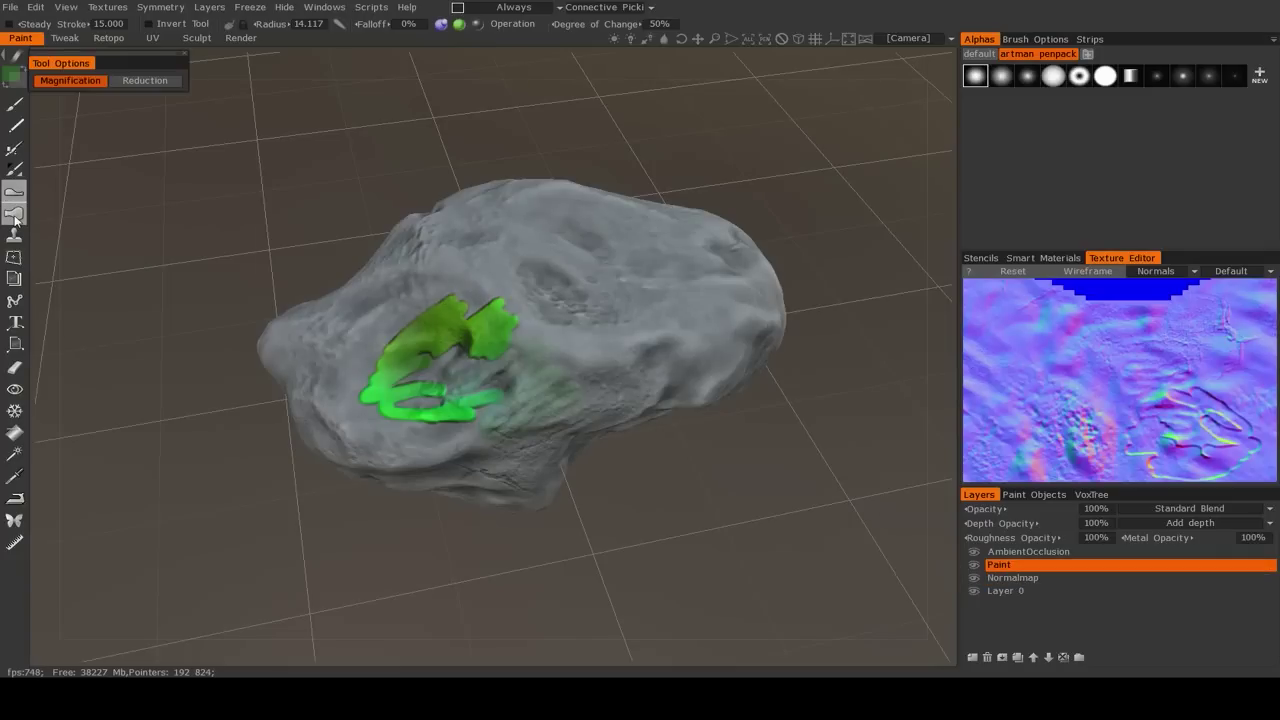
click(14, 214)
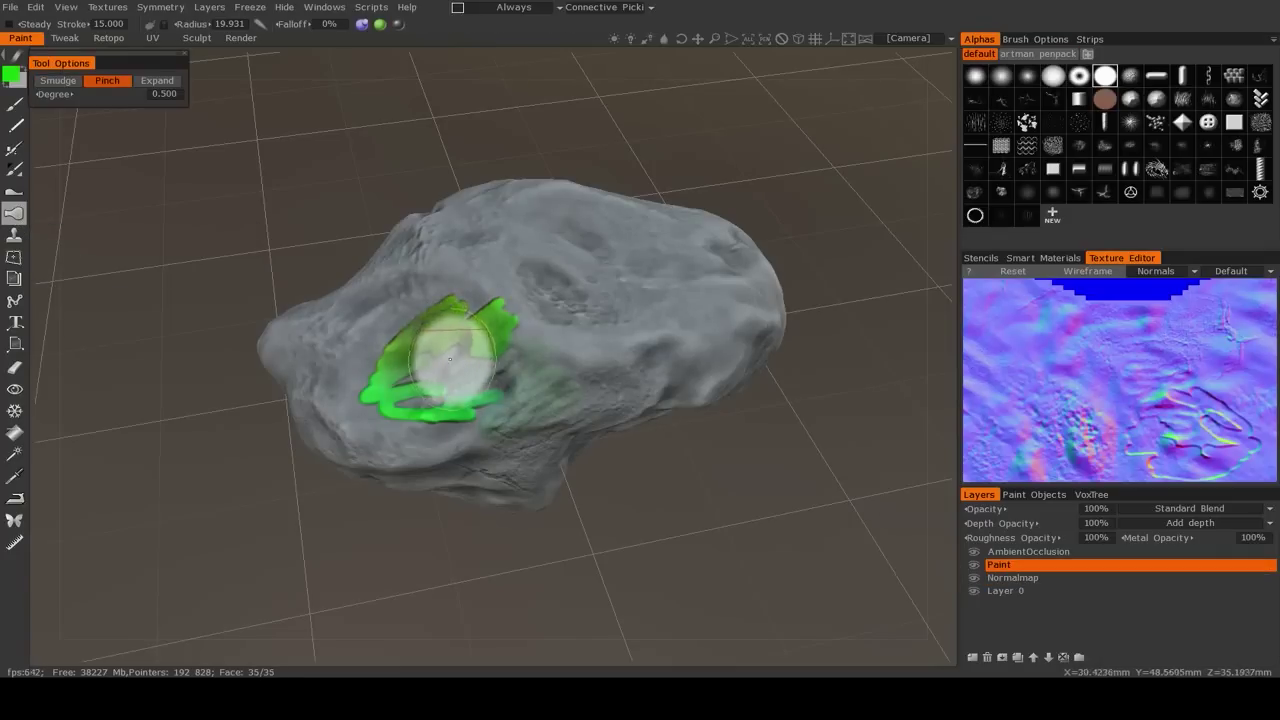
alt+right_drag(450, 359, 454, 442)
drag(454, 440, 454, 300)
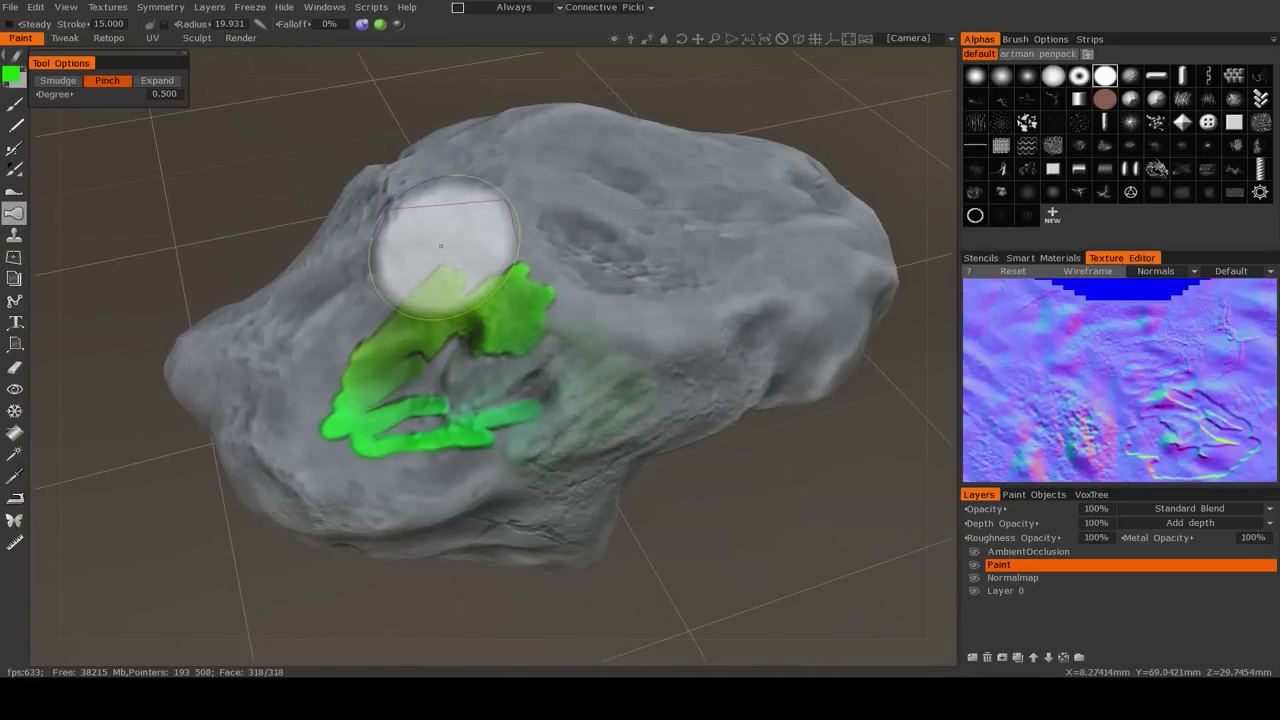
Try the Smudge and Expand modes on the green paint, and return to Pinch mode to distort its upper stroke
click(60, 84)
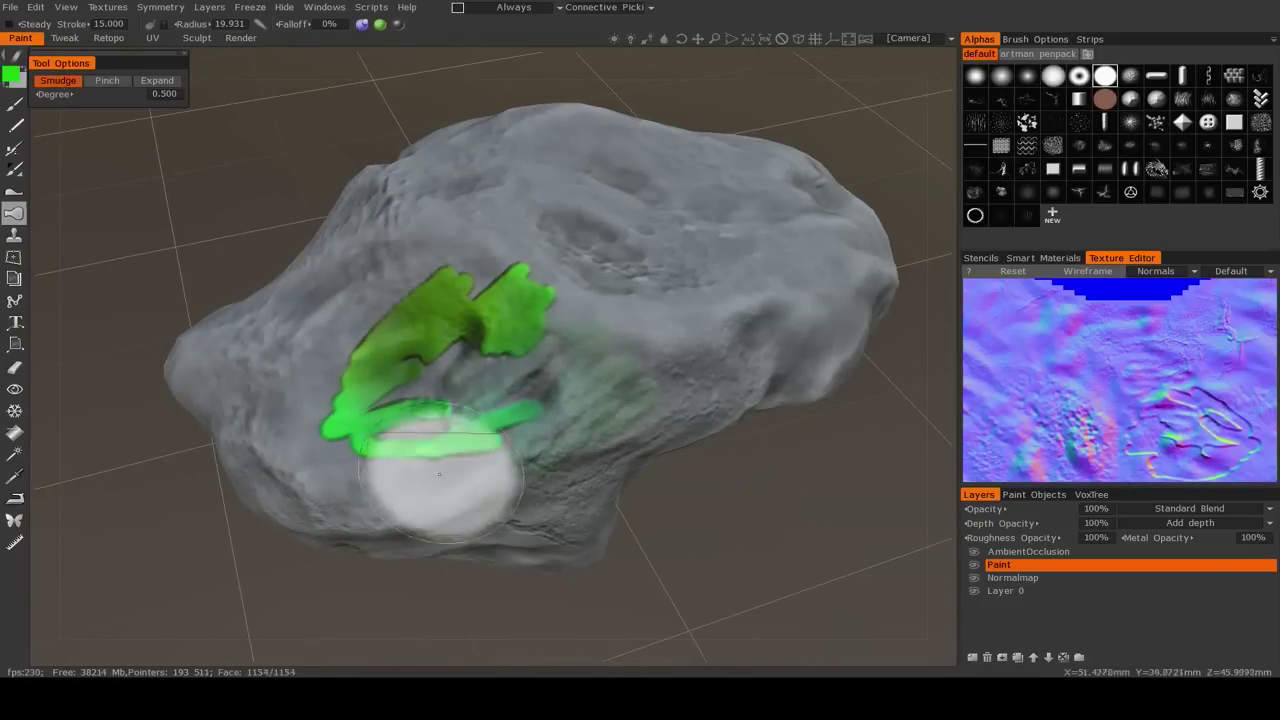
click(106, 84)
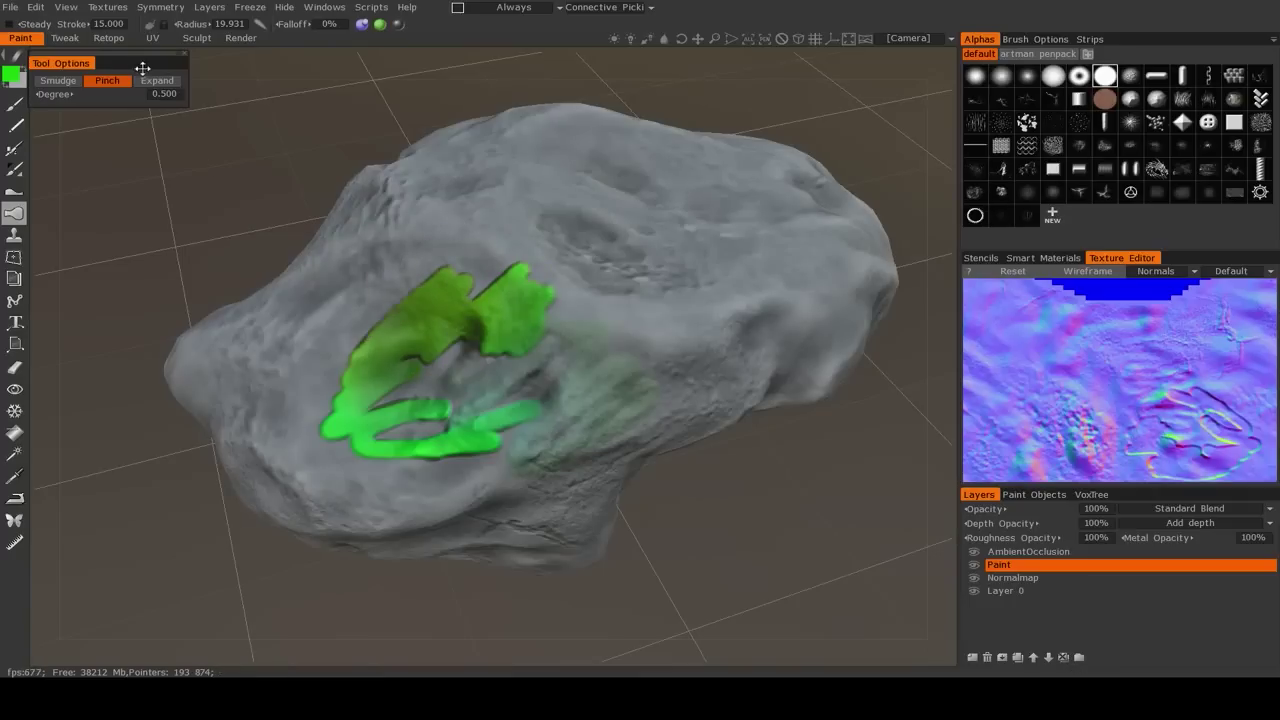
click(156, 80)
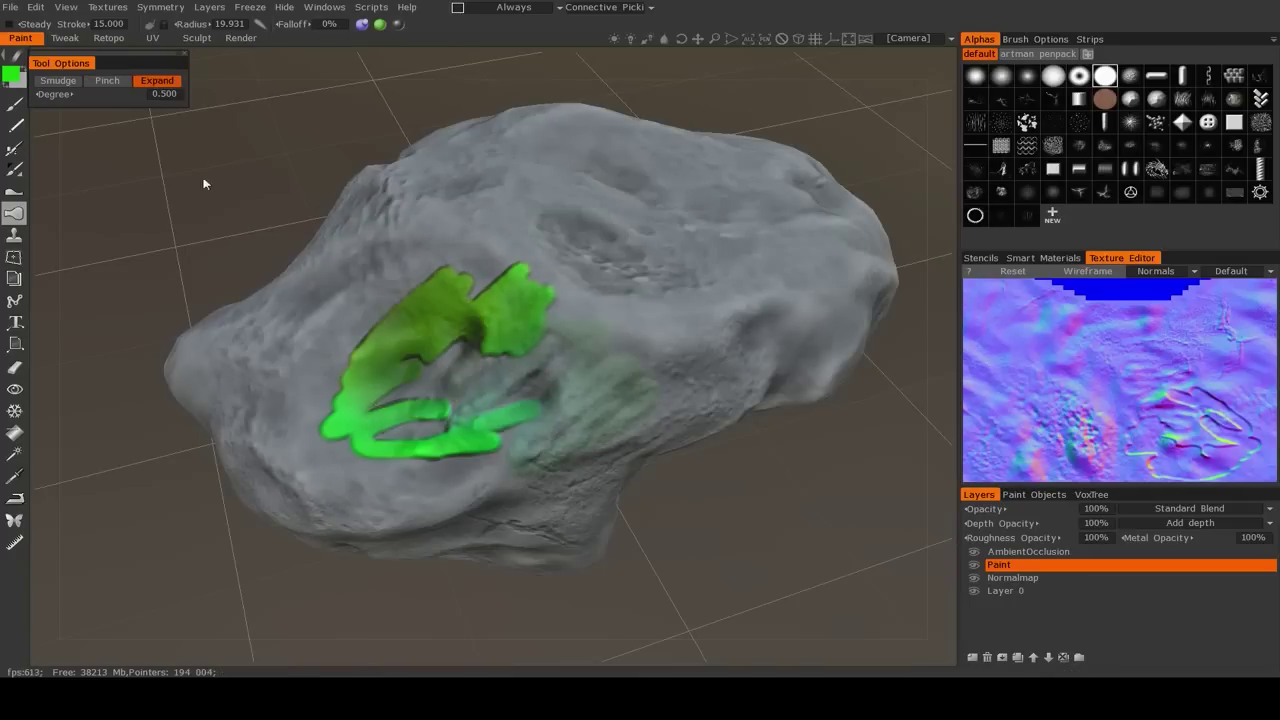
click(120, 84)
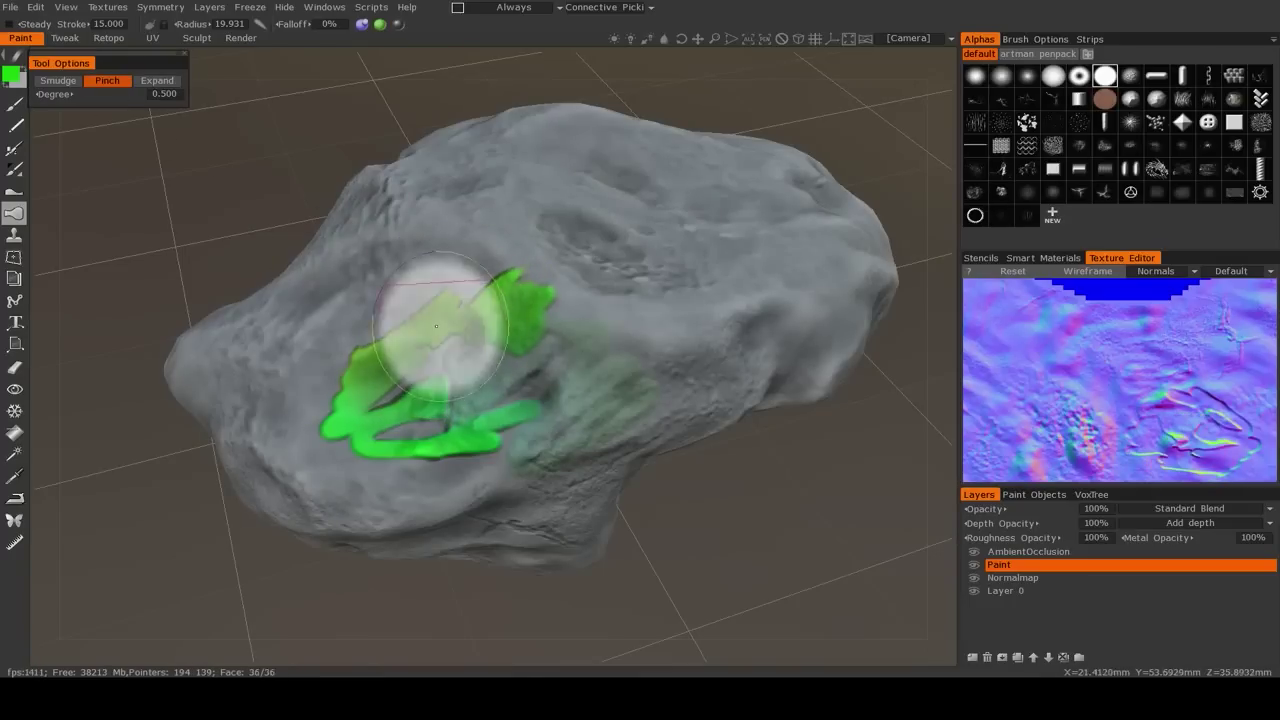
Display the Color channel in the Texture Editor and examine the green patch there and on the rock
click(1155, 272)
click(1148, 288)
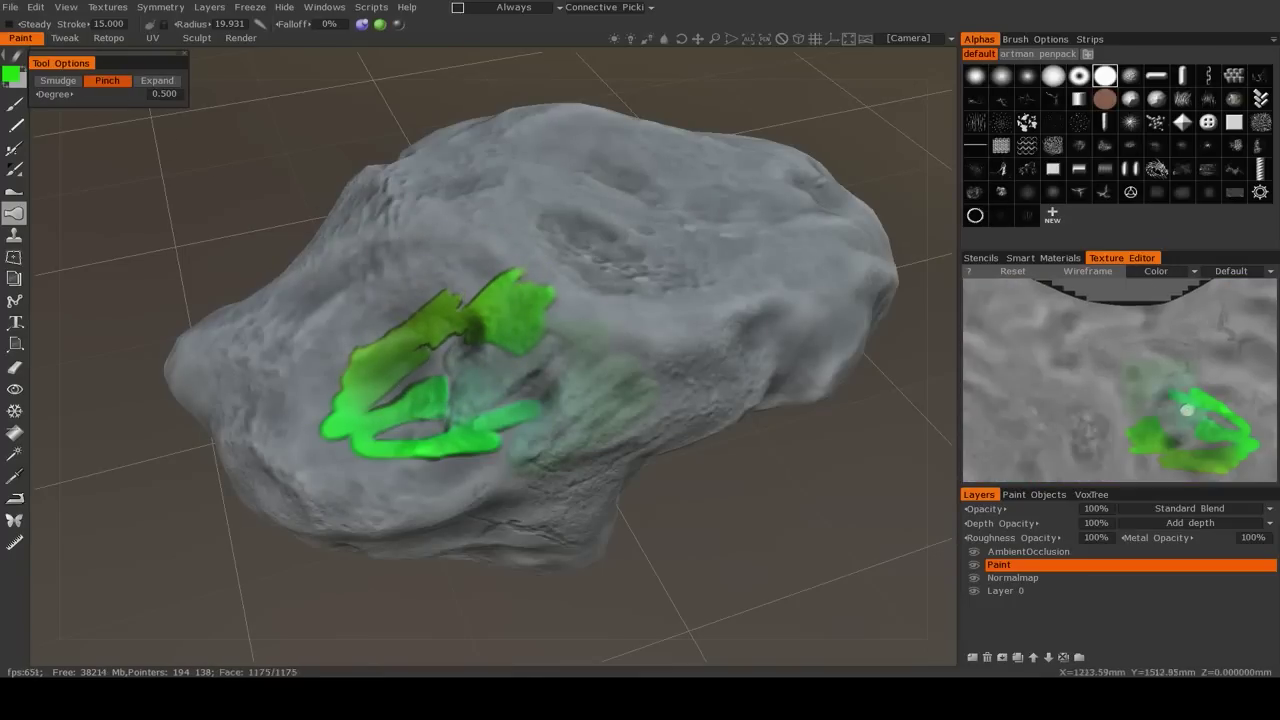
scroll(1187, 410, down, 2)
mouse_move(528, 408)
alt+mouse_down()
mouse_move(740, 428)
mouse_move(703, 450)
mouse_move(551, 429)
mouse_move(87, 272)
alt+mouse_up()
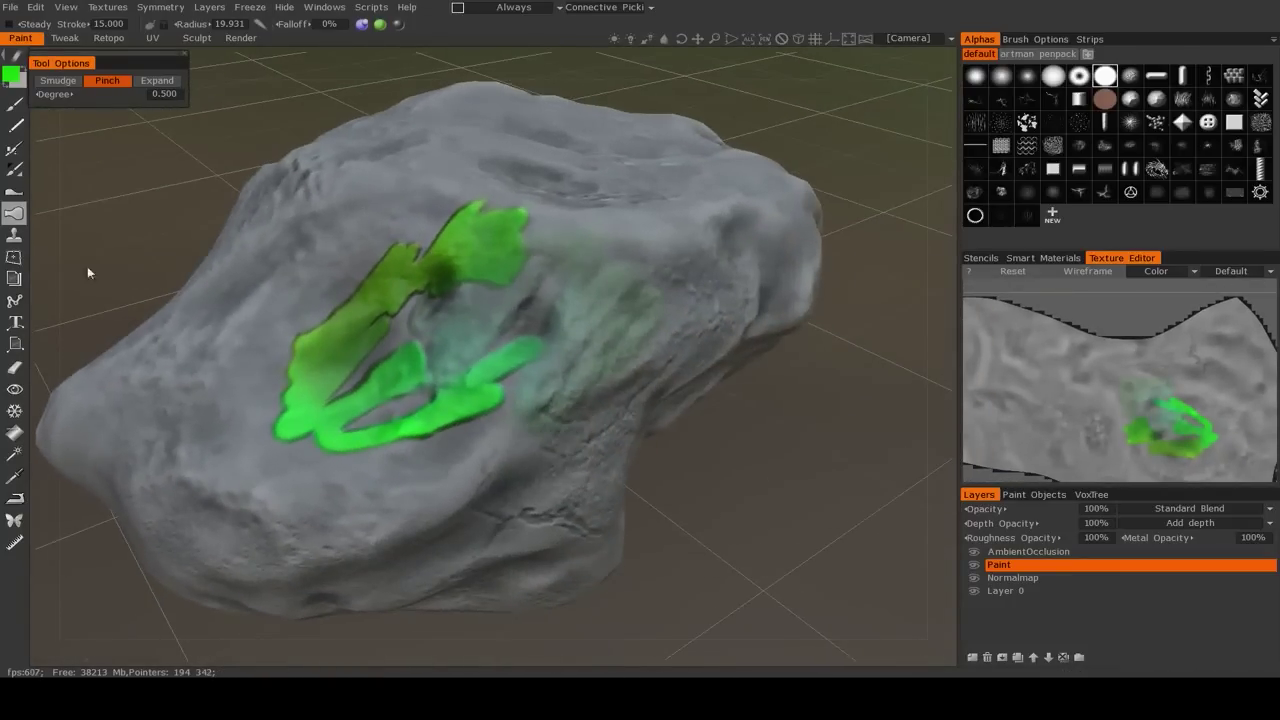
Try cloning the green patch over the crater using the Clone tool in Translation mode at radius 23.330
click(15, 236)
drag(213, 141, 267, 221)
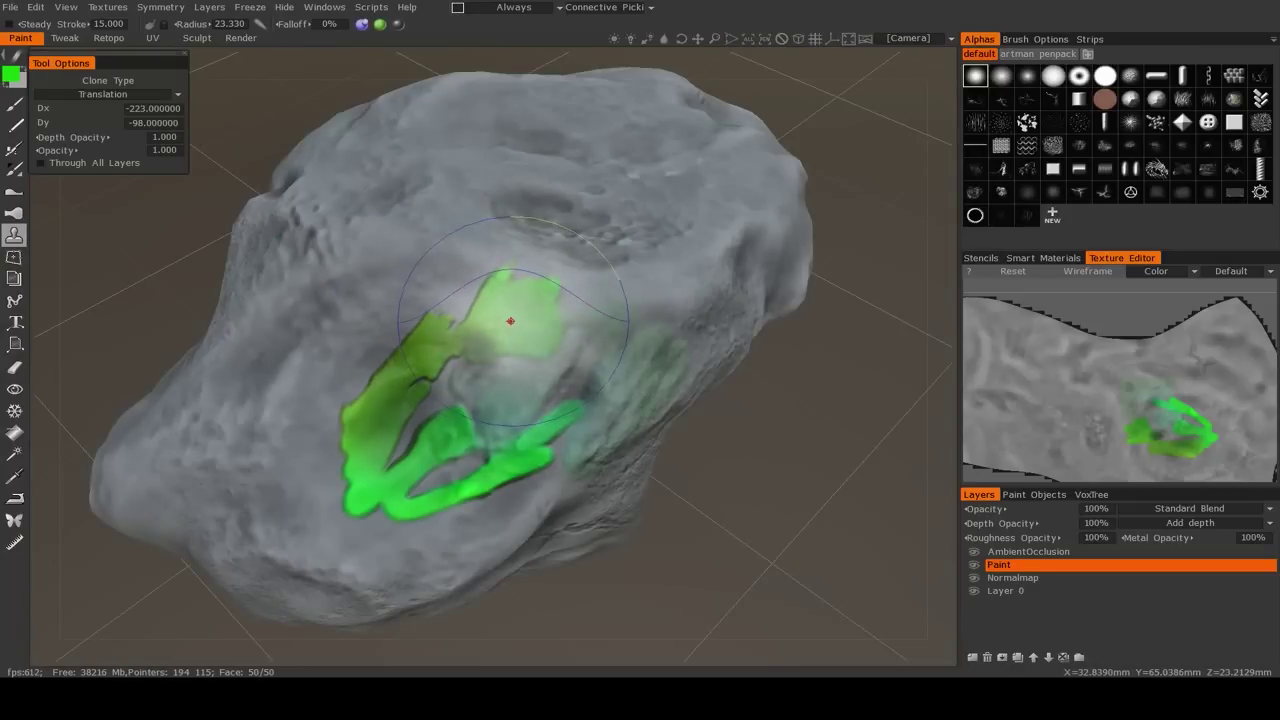
mouse_move(636, 225)
alt+mouse_down()
mouse_move(497, 272)
mouse_move(504, 336)
mouse_move(520, 310)
mouse_move(463, 300)
mouse_move(535, 294)
alt+mouse_up()
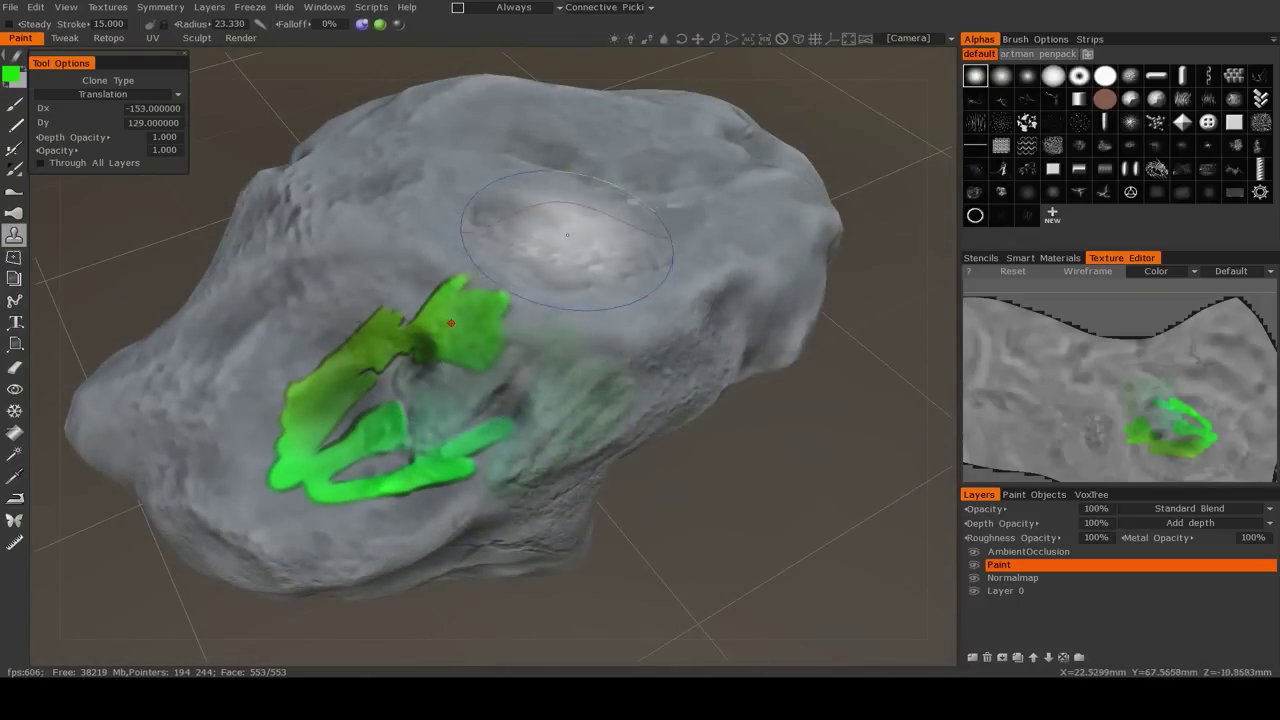
ctrl+click(451, 322)
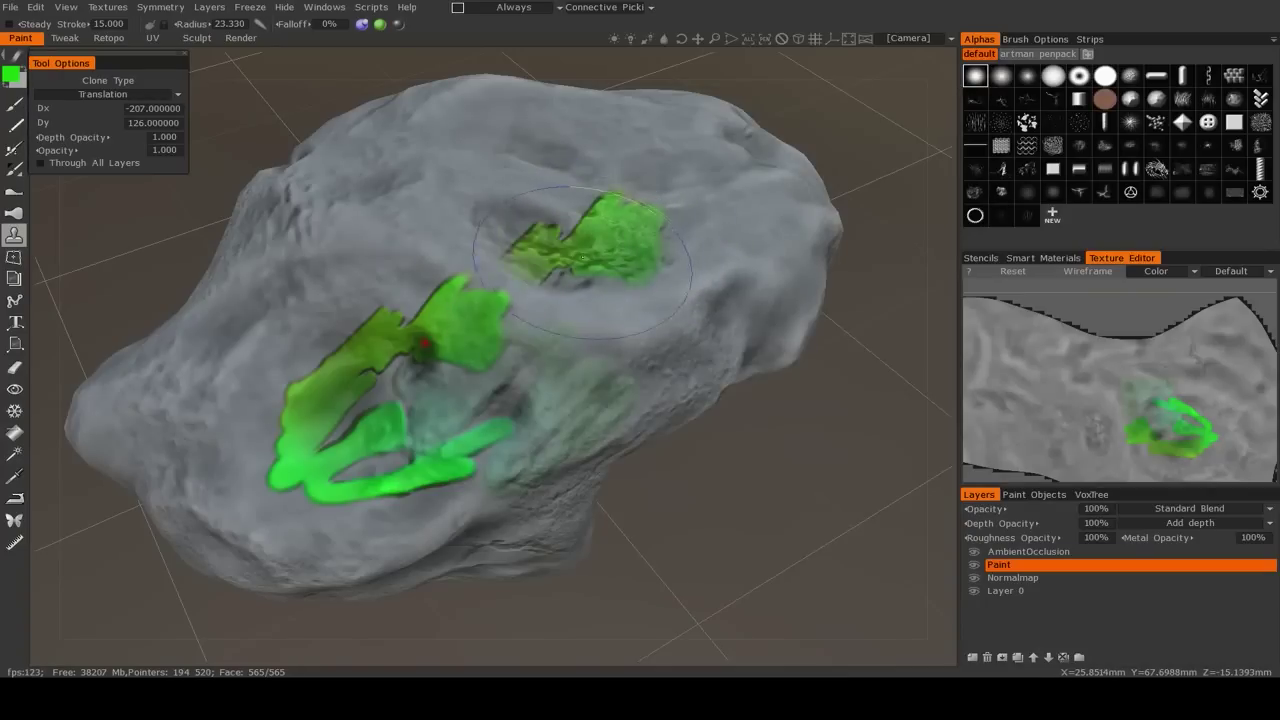
alt+drag(629, 382, 515, 410)
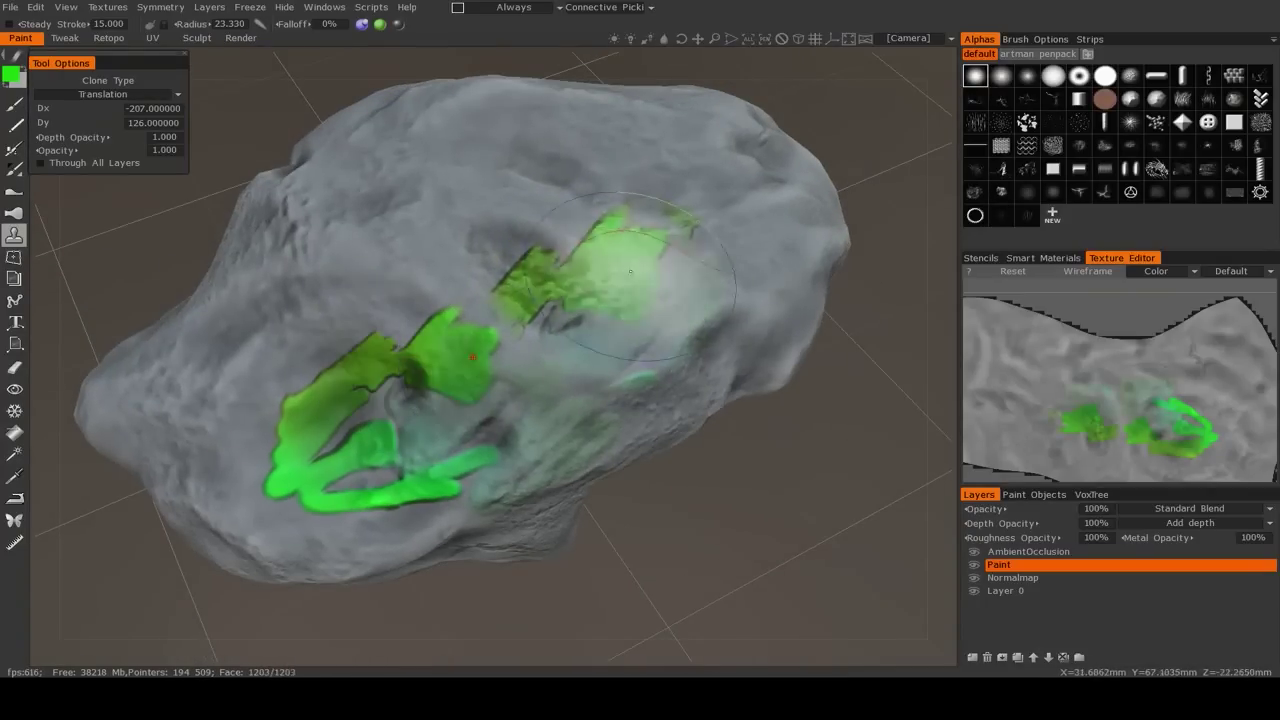
mouse_move(650, 279)
alt+mouse_down()
mouse_move(560, 370)
mouse_move(674, 315)
mouse_move(571, 336)
alt+mouse_up()
Sample a new clone source on the green patch, try another clone stroke, and undo the cloned paint
ctrl+click(534, 268)
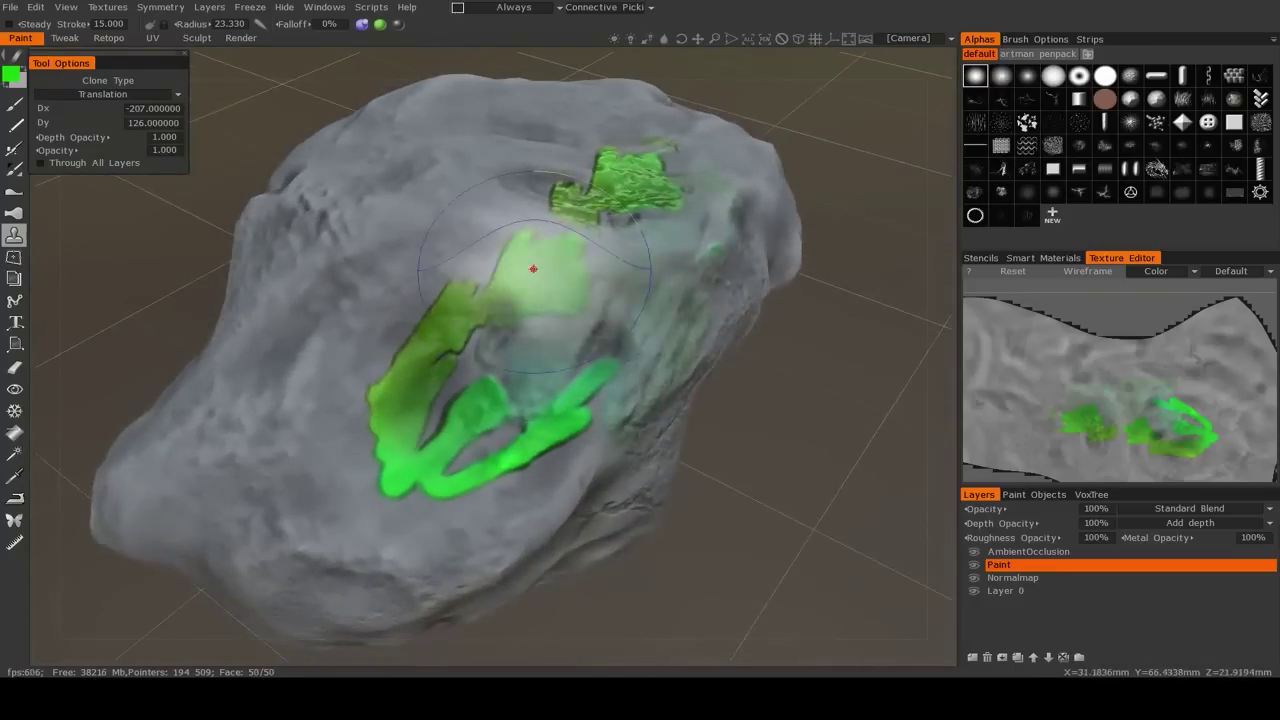
mouse_move(350, 216)
mouse_down()
mouse_move(389, 208)
mouse_move(500, 366)
mouse_move(452, 430)
mouse_move(374, 329)
mouse_up()
key(ctrl+z)
key(ctrl+z)
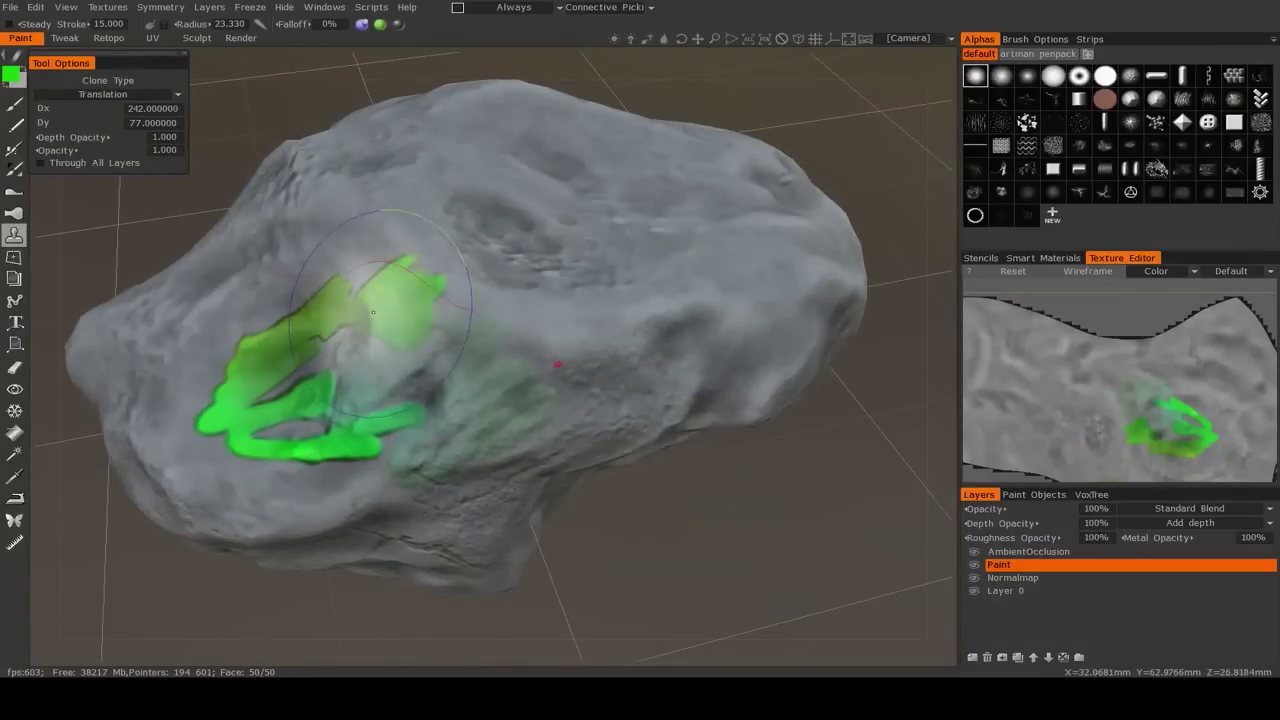
Enclose the green painted patch in a drawn lasso outline with the transform and copy tool
click(15, 257)
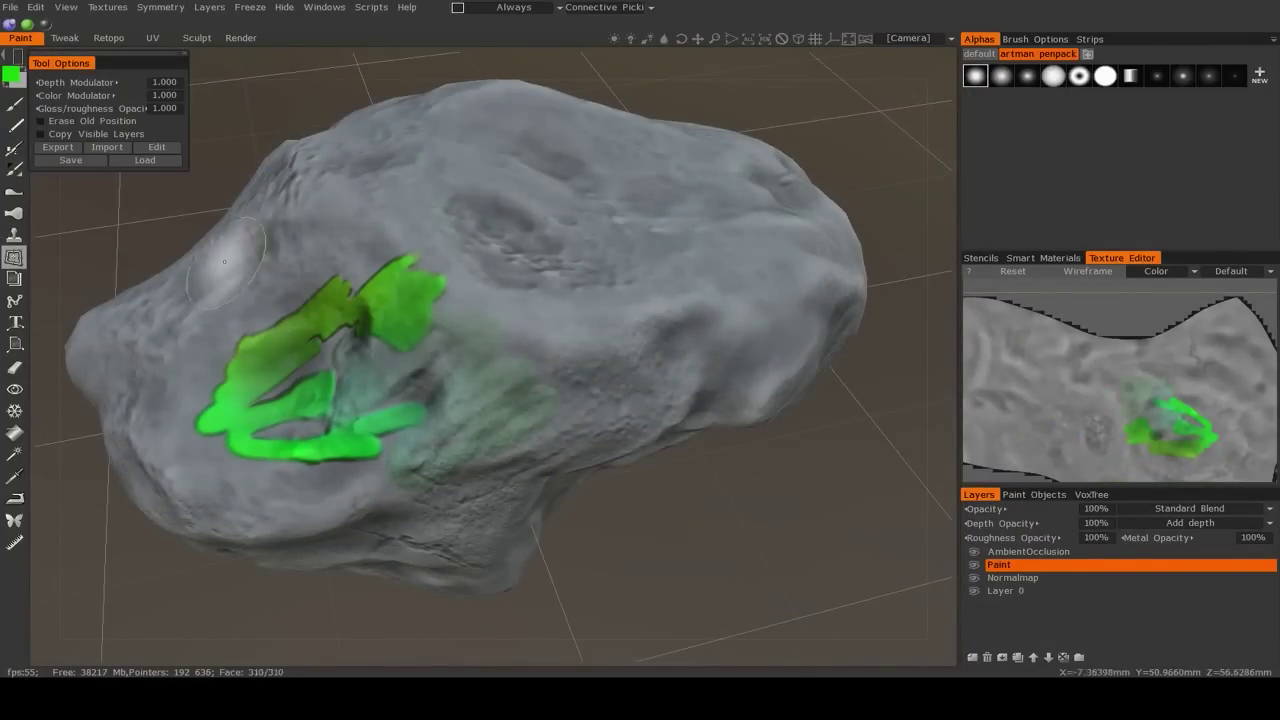
mouse_move(228, 260)
alt+mouse_down()
mouse_move(334, 291)
mouse_move(330, 275)
alt+mouse_up()
mouse_move(15, 56)
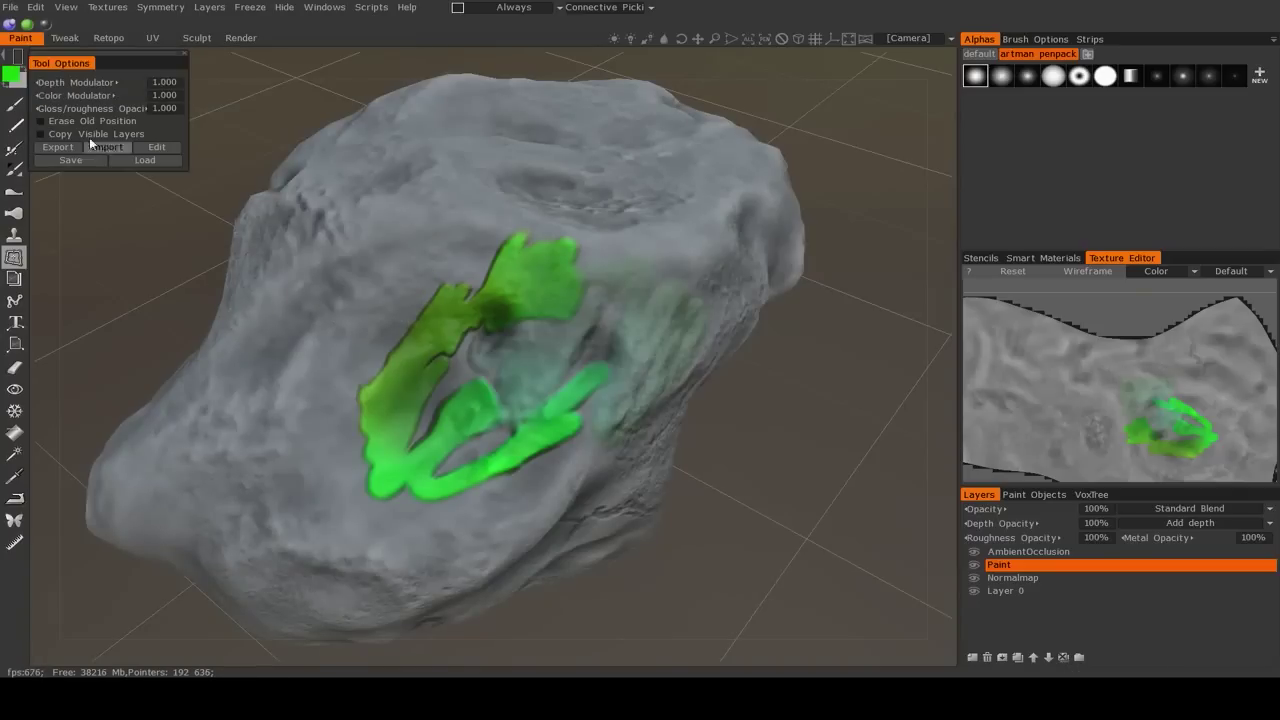
click(328, 59)
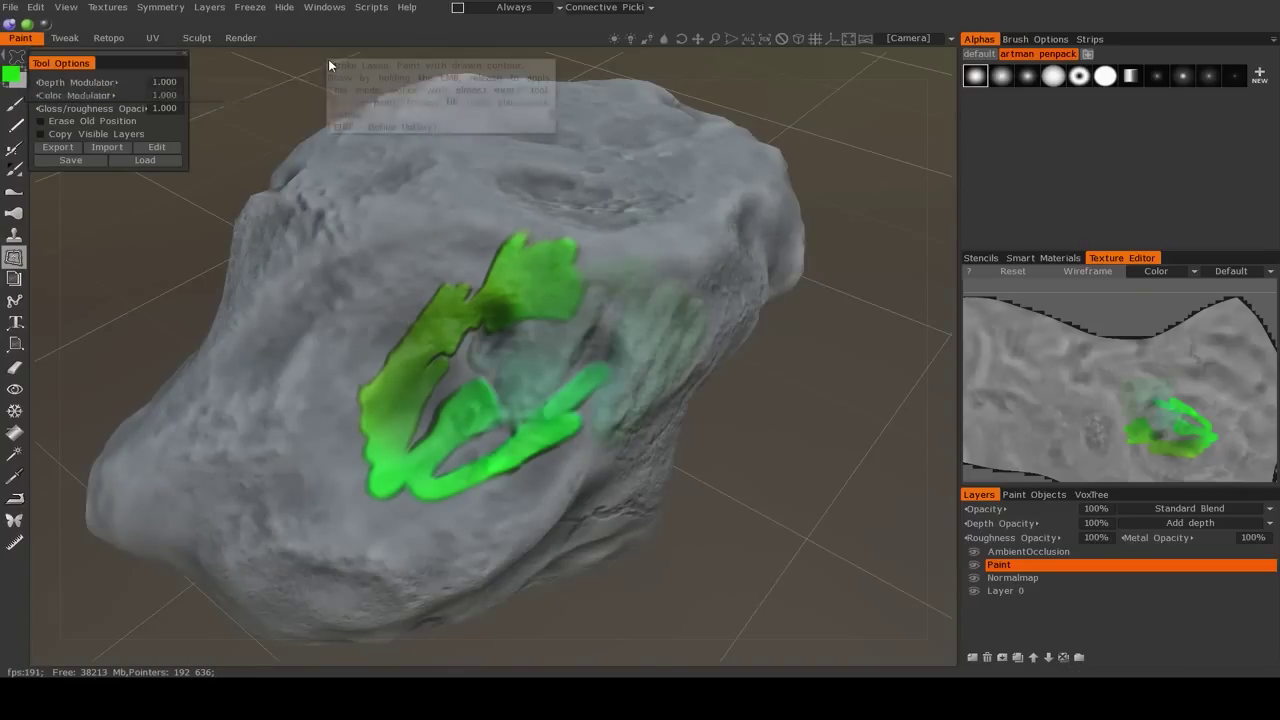
mouse_move(496, 246)
alt+mouse_down()
mouse_move(440, 205)
mouse_move(335, 294)
mouse_move(312, 455)
mouse_move(489, 513)
mouse_move(600, 420)
mouse_move(650, 228)
mouse_move(565, 178)
mouse_move(487, 185)
alt+mouse_up()
scroll(460, 220, up, 1)
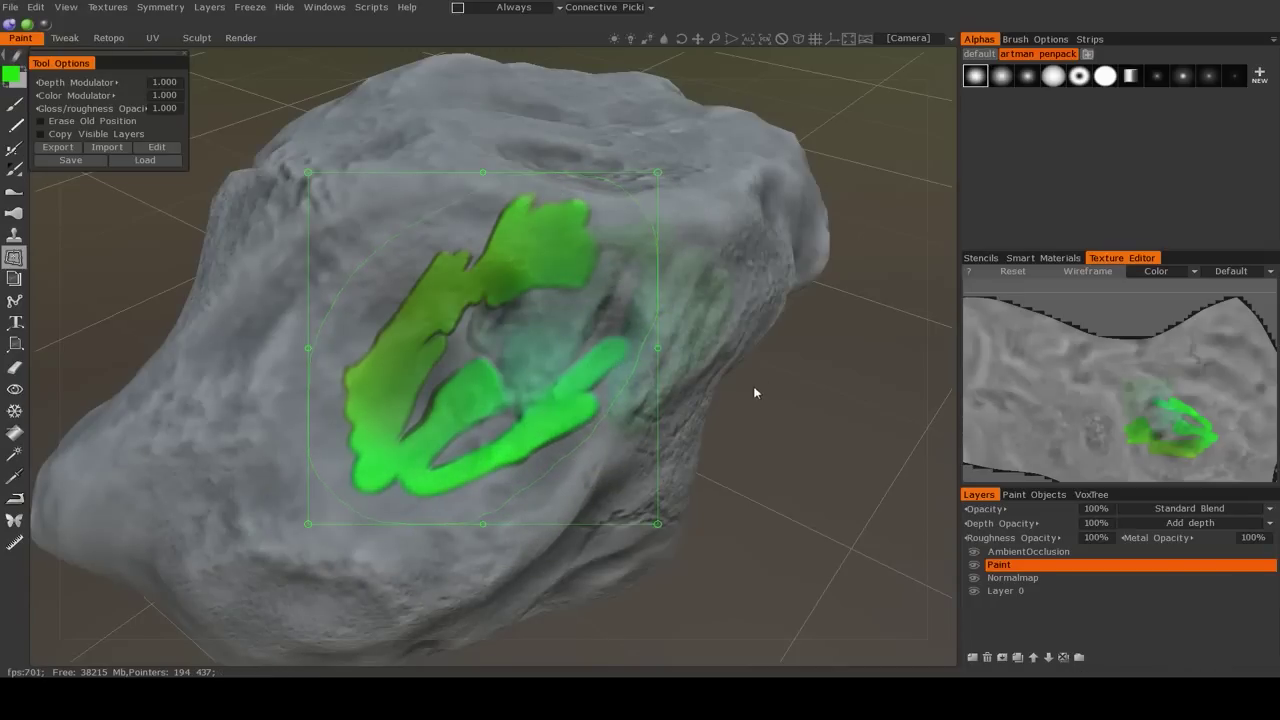
Stamp copies of the selected green patch beyond the crater and on another side of the rock
drag(842, 390, 705, 360)
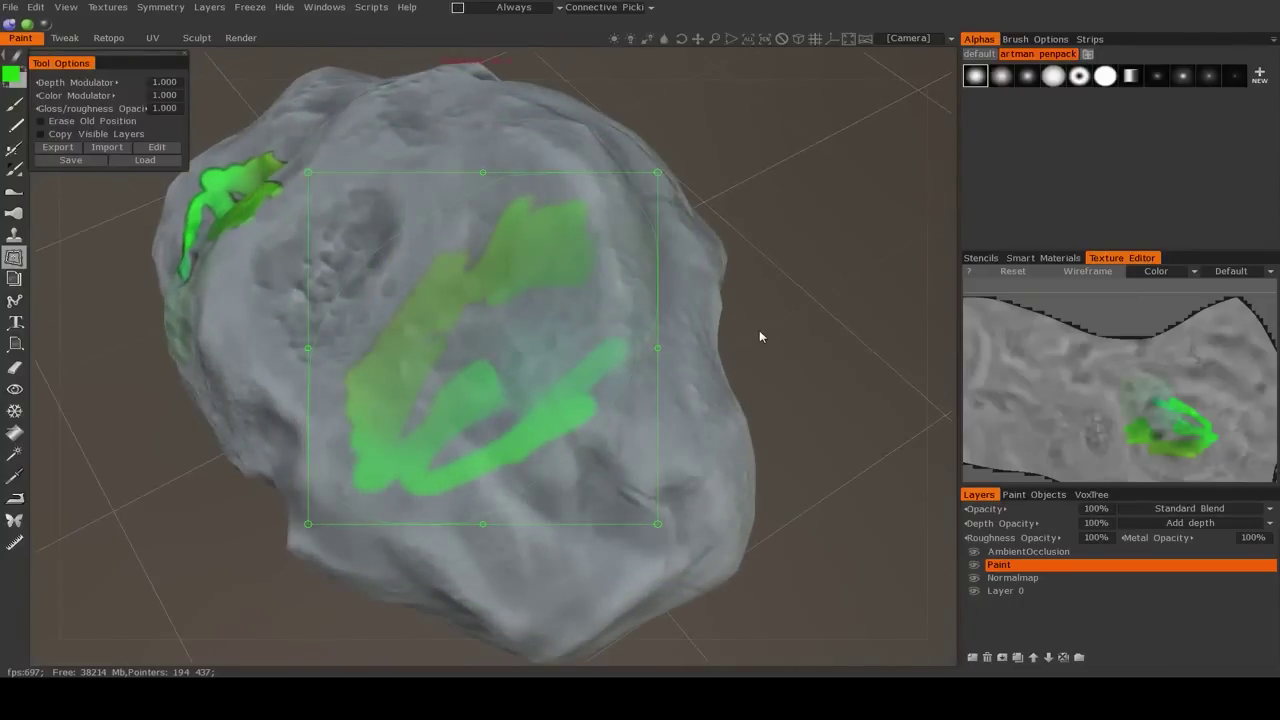
key(Return)
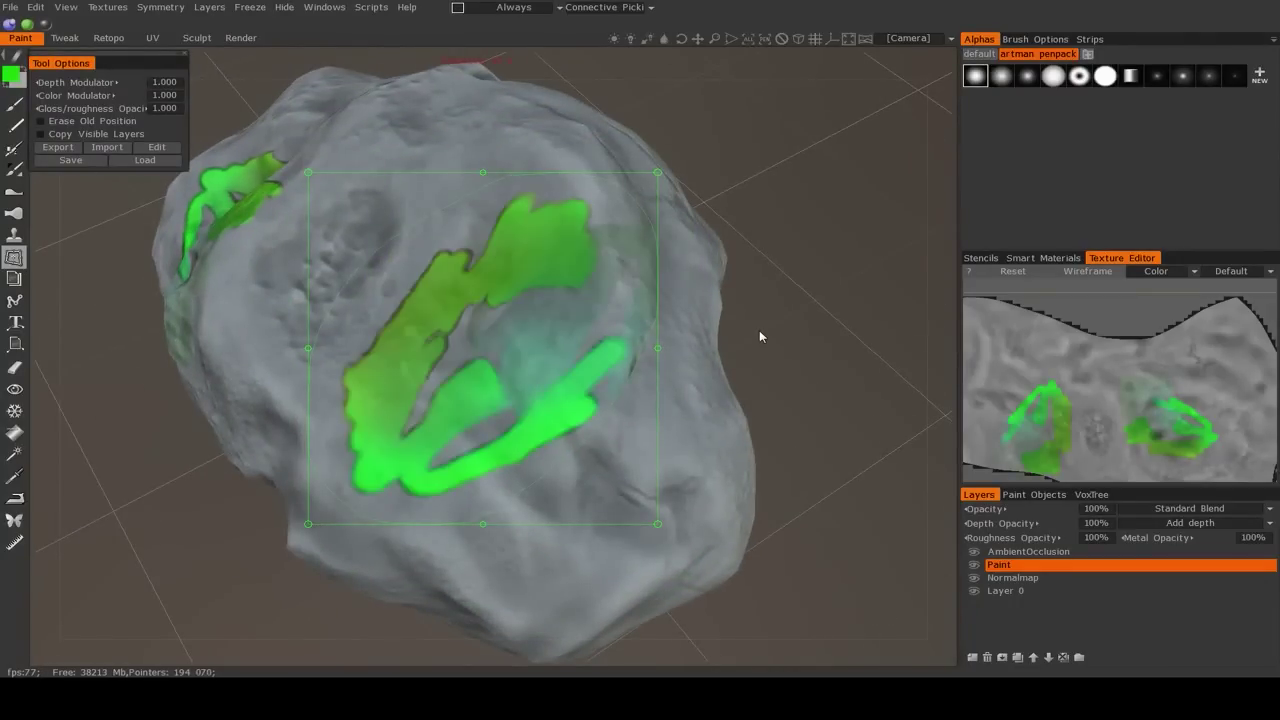
mouse_move(759, 336)
mouse_down()
mouse_move(750, 398)
mouse_move(680, 375)
mouse_move(703, 367)
mouse_move(689, 491)
mouse_move(427, 365)
mouse_up()
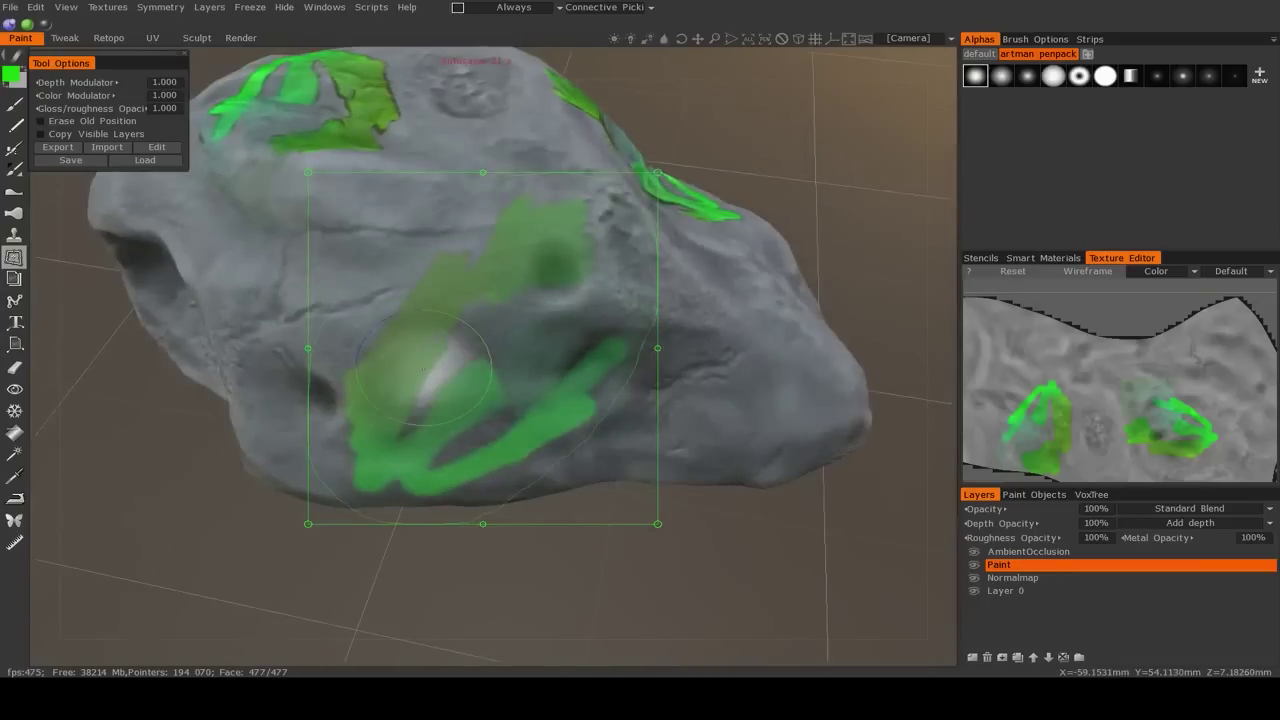
key(Return)
mouse_move(520, 350)
mouse_down()
mouse_move(646, 414)
mouse_move(640, 643)
mouse_move(610, 660)
mouse_move(570, 640)
mouse_move(628, 447)
mouse_up()
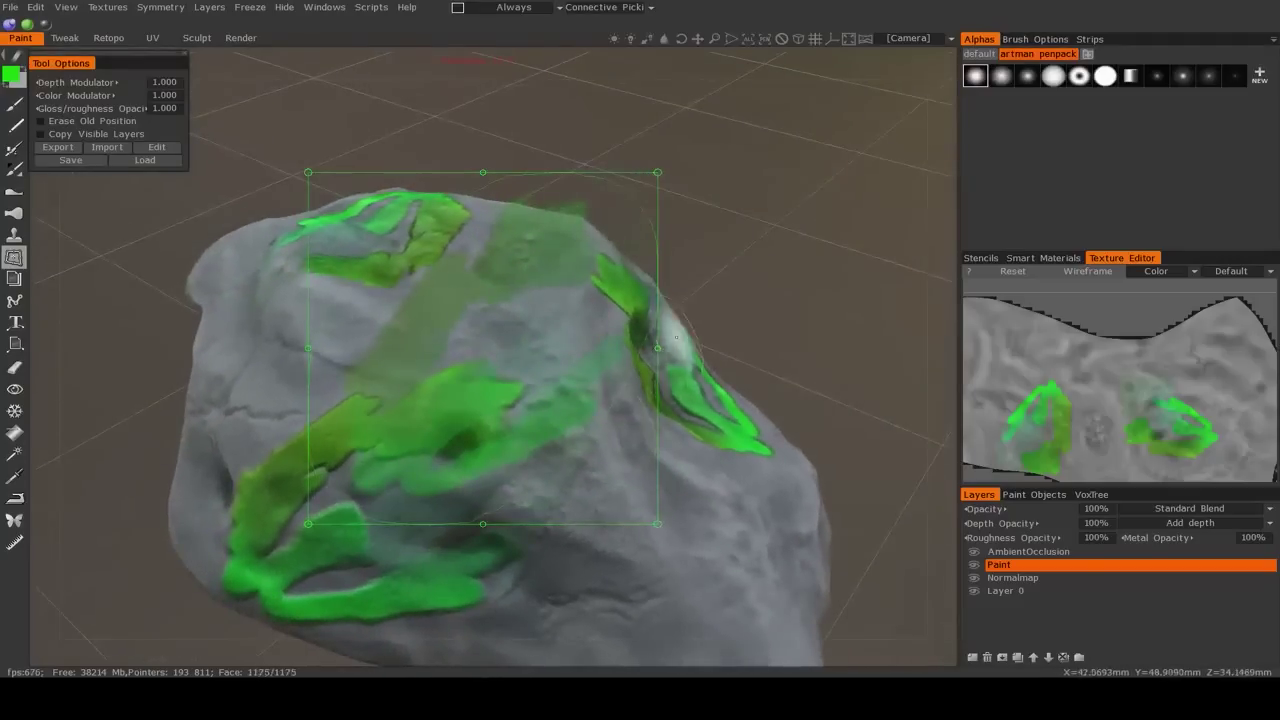
Widen and rotate the copy frame, and stamp the green patch again over the originally painted area
mouse_move(657, 349)
mouse_down()
mouse_move(814, 350)
mouse_move(677, 350)
mouse_up()
drag(686, 173, 673, 165)
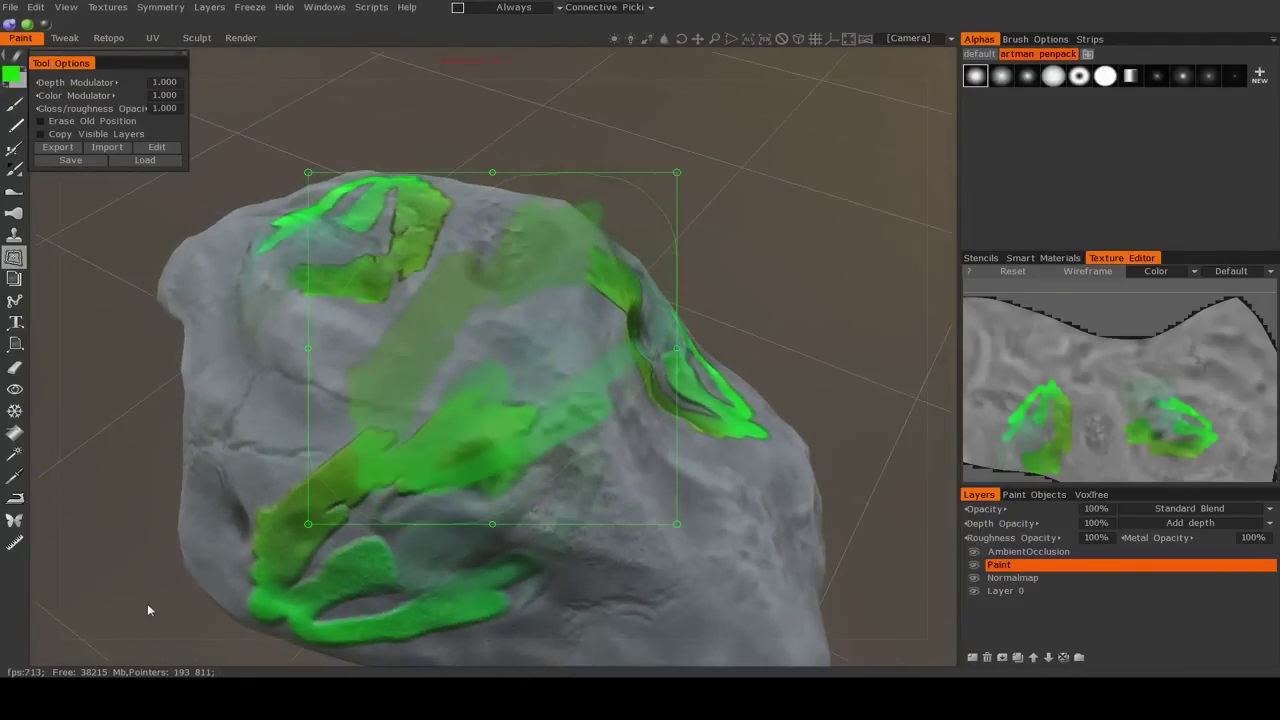
mouse_move(313, 553)
mouse_down()
mouse_move(278, 509)
mouse_move(455, 540)
mouse_move(285, 534)
mouse_move(306, 514)
mouse_move(250, 528)
mouse_move(330, 550)
mouse_move(590, 540)
mouse_move(637, 505)
mouse_up()
middle_drag(772, 506, 672, 388)
mouse_move(672, 388)
alt+mouse_down()
mouse_move(654, 352)
mouse_move(694, 309)
mouse_move(680, 437)
mouse_move(633, 497)
mouse_move(561, 505)
mouse_move(629, 565)
alt+mouse_up()
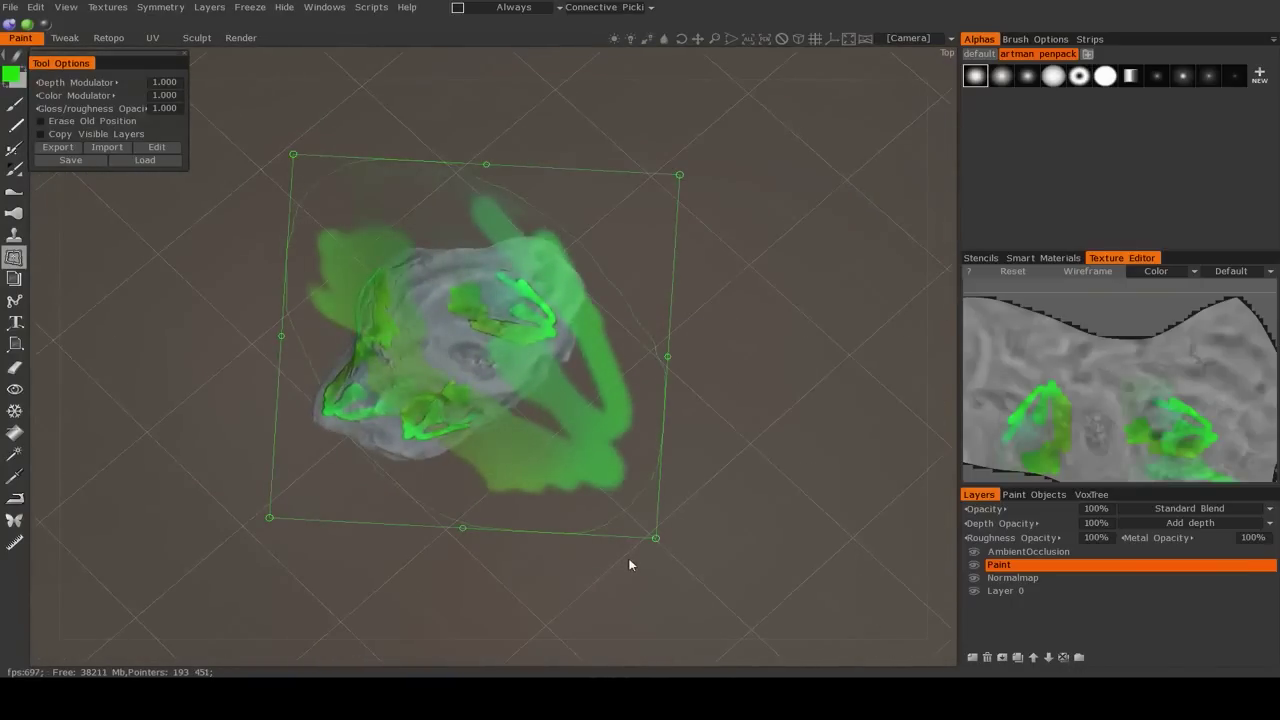
scroll(612, 592, up, 5)
scroll(614, 594, down, 3)
scroll(611, 585, up, 1)
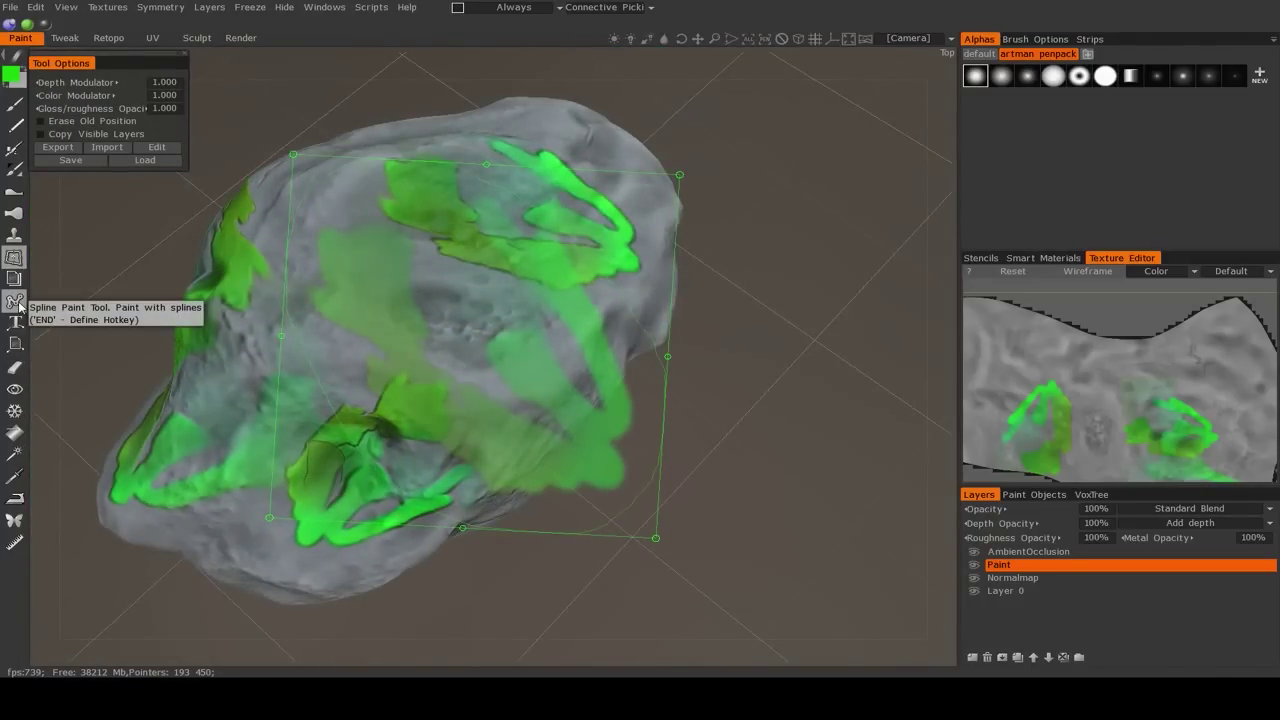
Lay a three-point curved spline across the rock's side with the Spline Paint Tool at radius 10.610, paint along it, and undo the paint
click(14, 301)
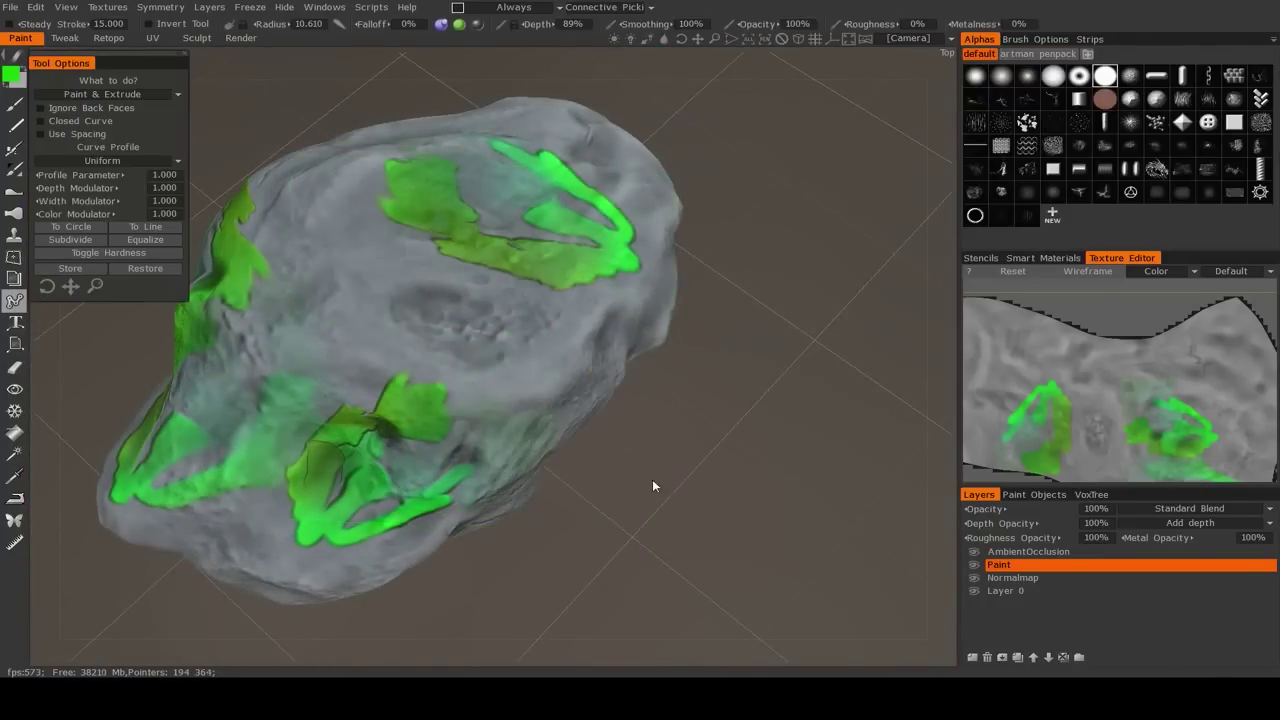
mouse_move(652, 479)
alt+mouse_down()
mouse_move(523, 357)
mouse_move(504, 396)
alt+mouse_up()
click(289, 397)
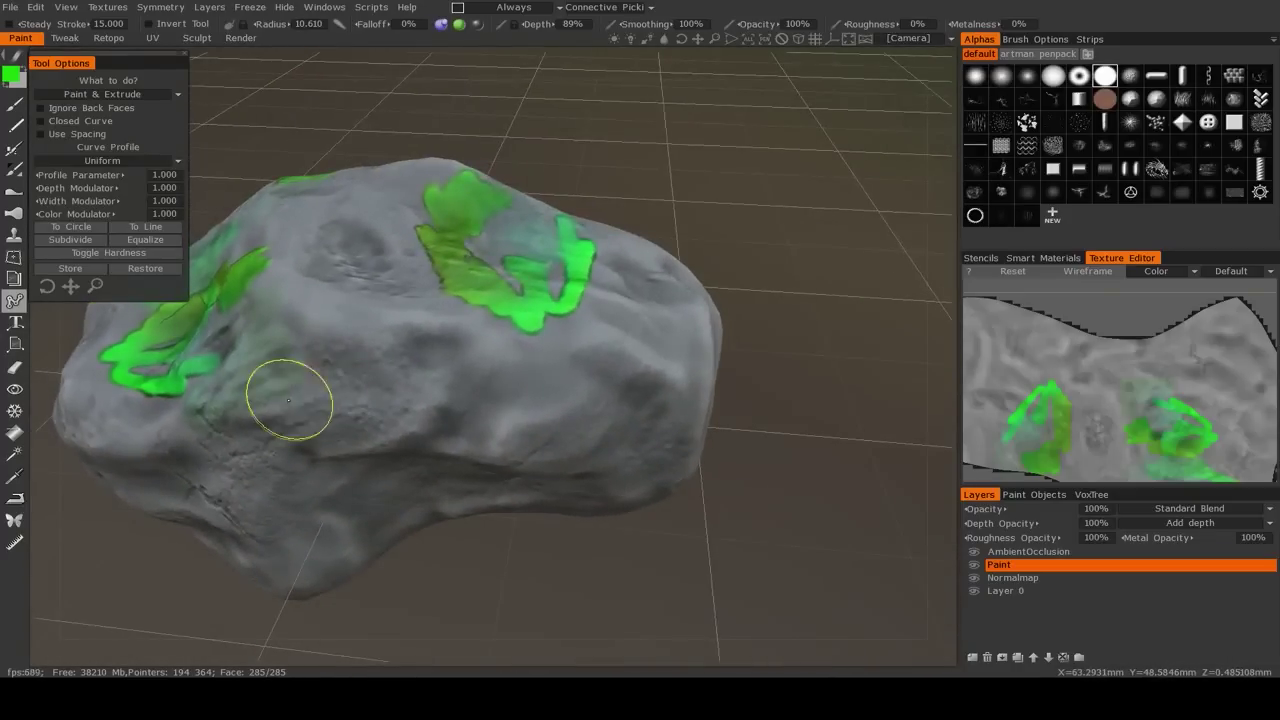
click(634, 426)
alt+drag(634, 507, 363, 429)
key(Return)
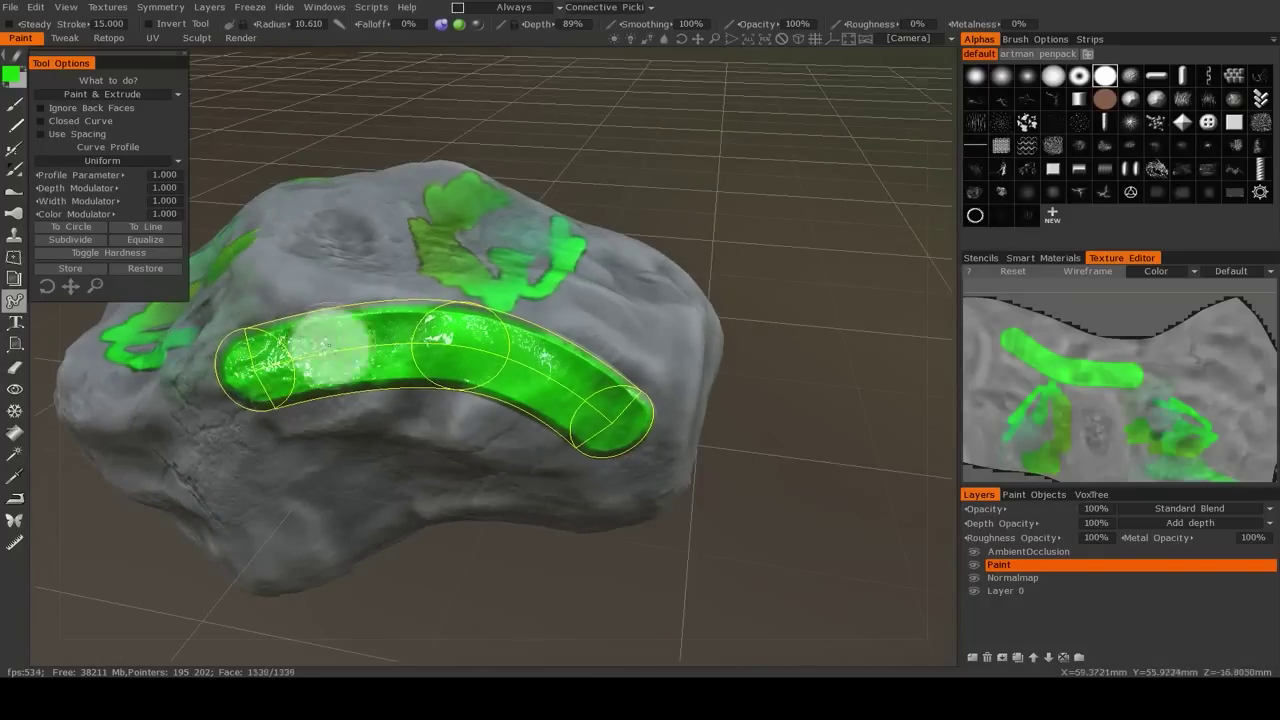
key(ctrl+z)
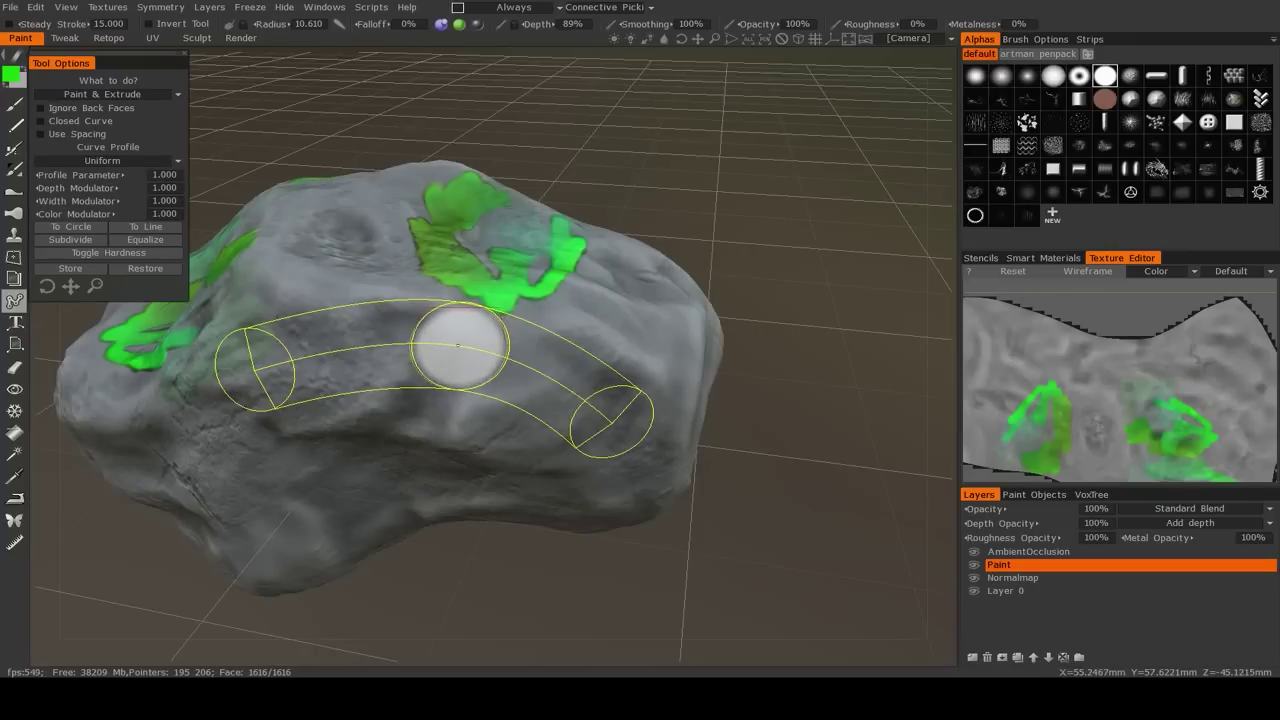
Move the spline's middle point upward, reduce its radius, and toggle its hardness to make a sharp corner
mouse_move(458, 346)
mouse_down()
mouse_move(478, 264)
mouse_move(429, 359)
mouse_move(468, 296)
mouse_move(458, 324)
mouse_up()
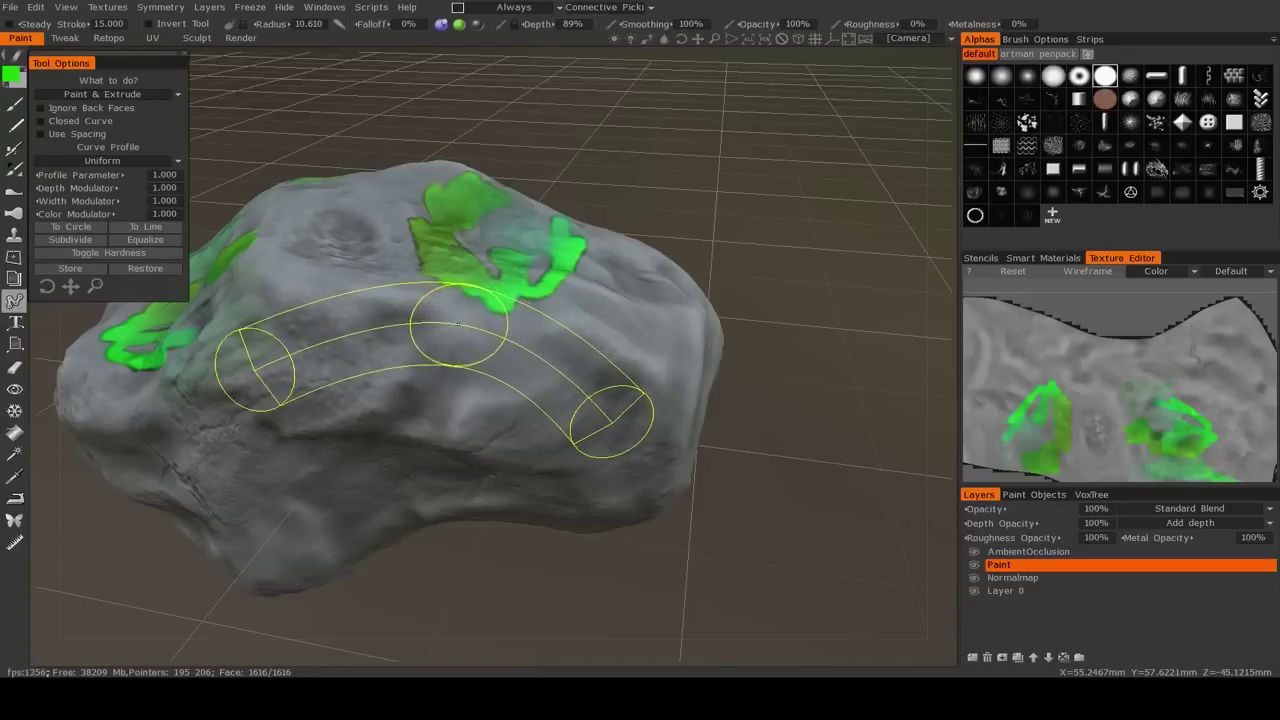
double_click(458, 325)
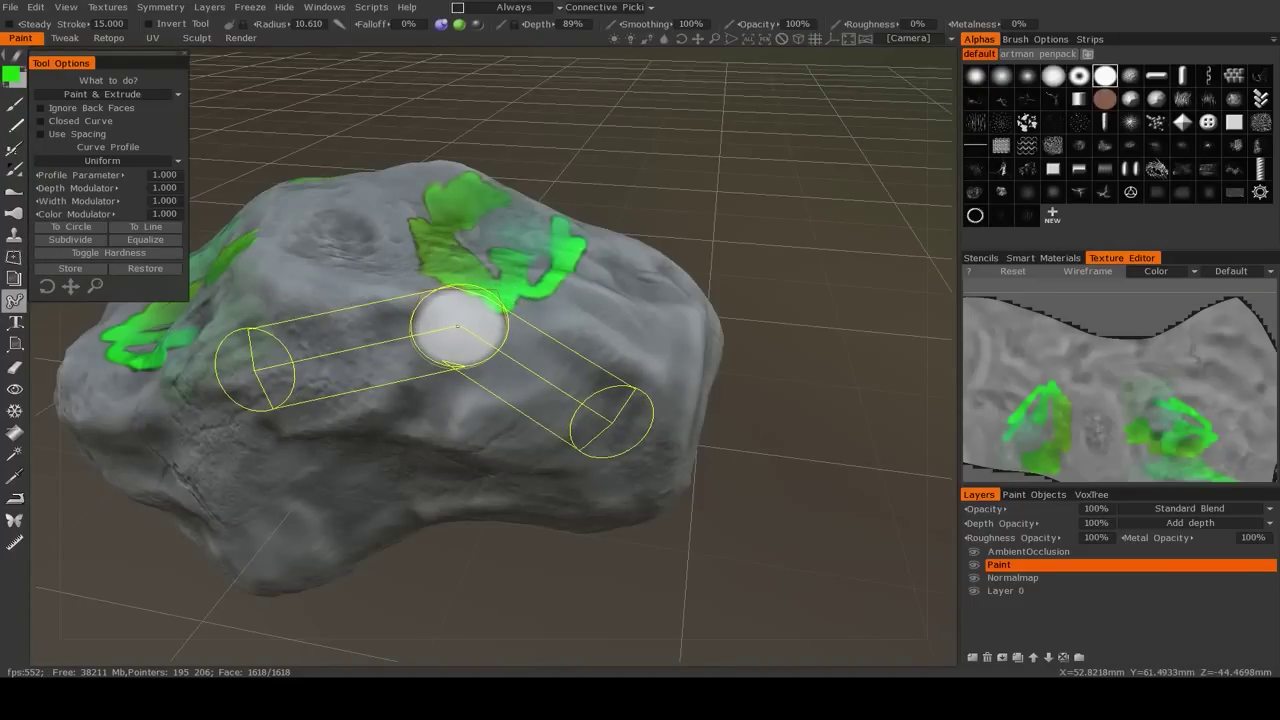
double_click(458, 325)
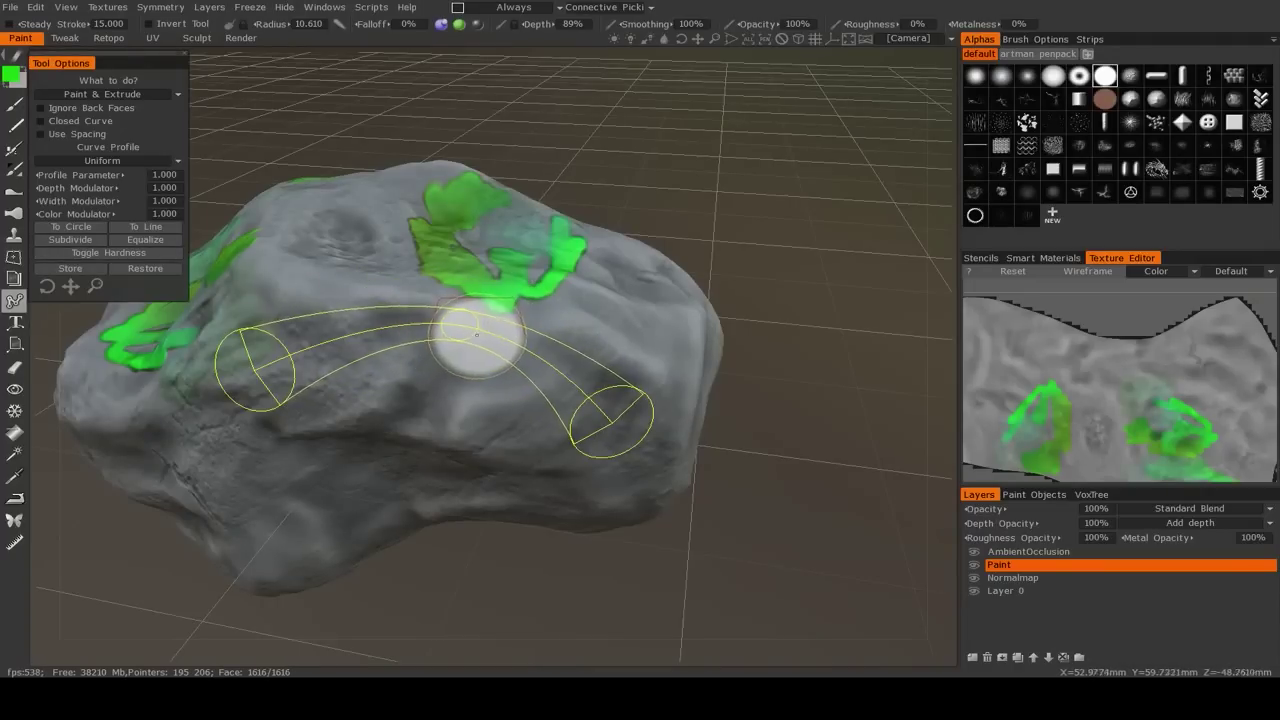
click(120, 253)
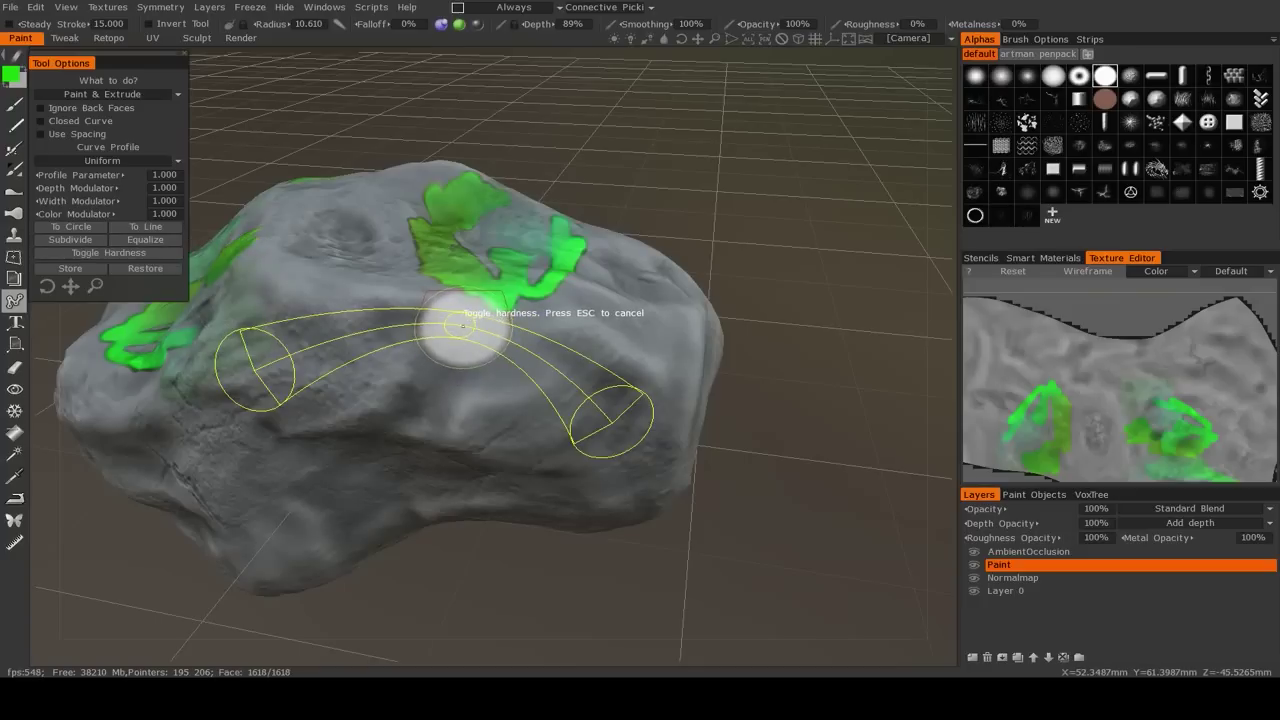
click(461, 325)
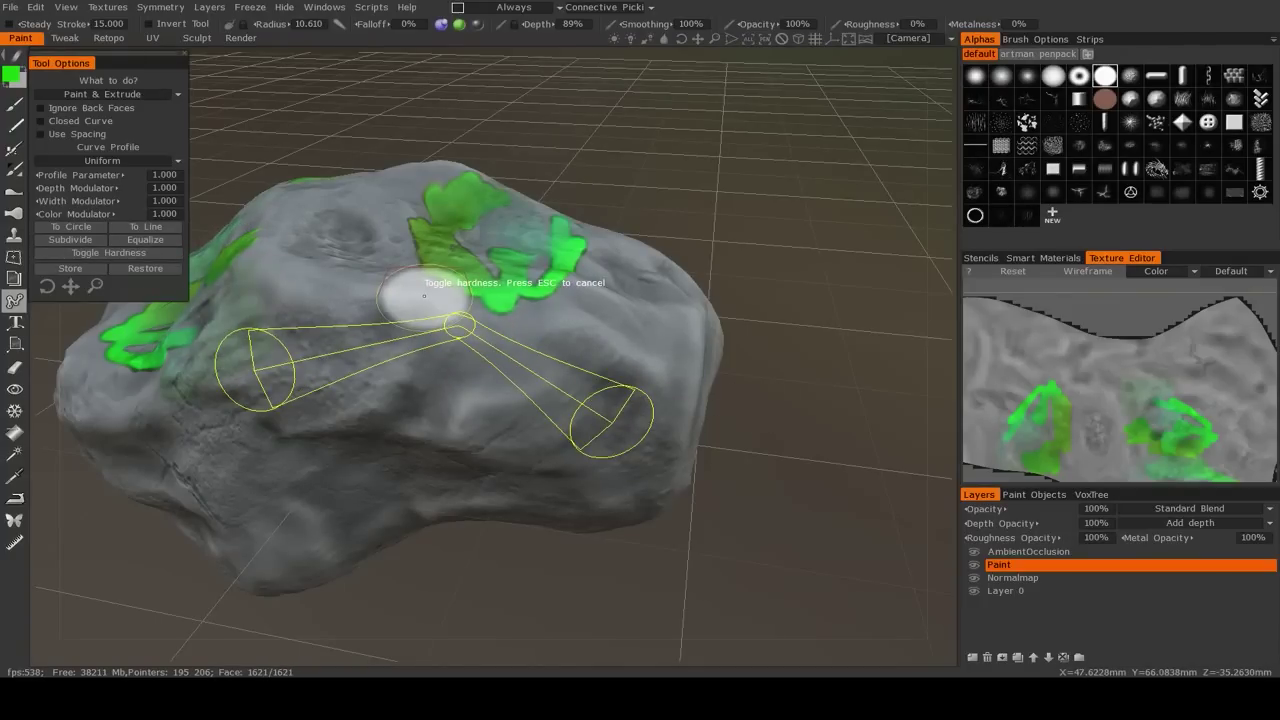
Paint along the sharp-cornered spline with the uniform profile, and undo the paint
key(Return)
mouse_move(486, 265)
alt+mouse_down()
mouse_move(486, 325)
mouse_move(588, 236)
alt+mouse_up()
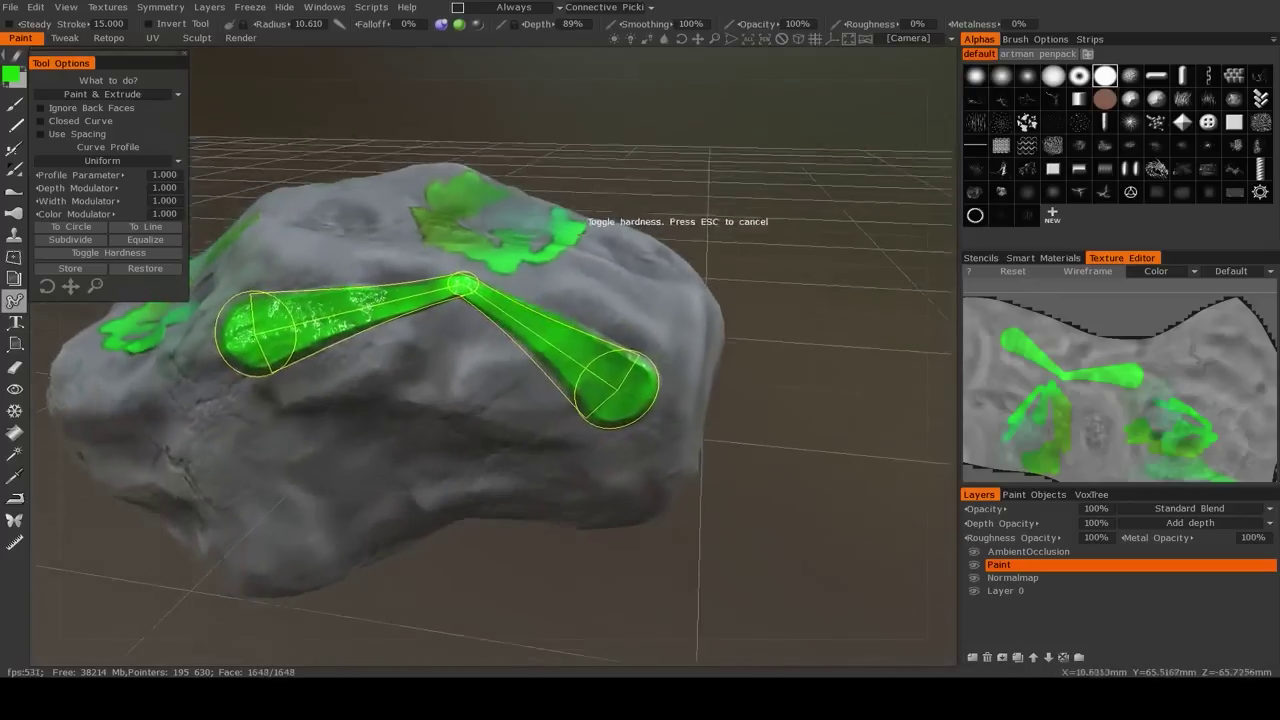
key(ctrl+z)
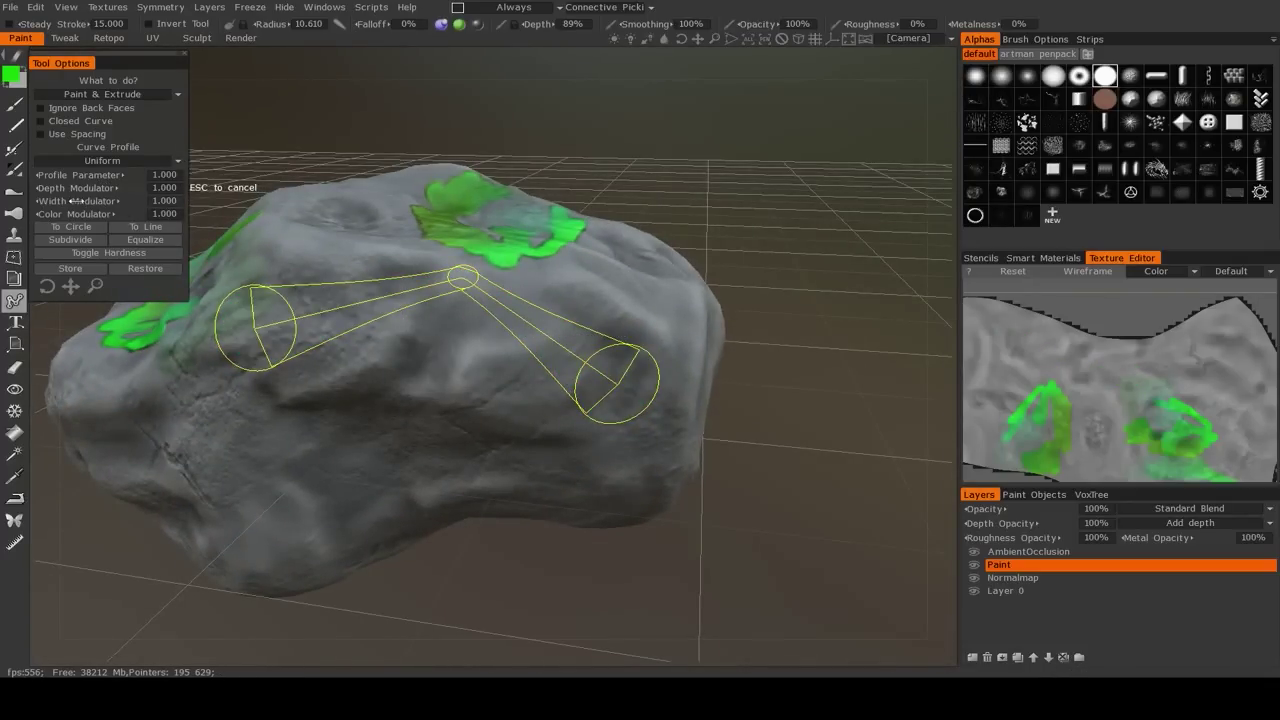
Set the spline's width modulator to 1.030, its color modulator to 1.020 and its curve profile to Double Arrow
mouse_move(88, 201)
mouse_down()
mouse_move(188, 206)
mouse_move(151, 215)
mouse_move(75, 201)
mouse_up()
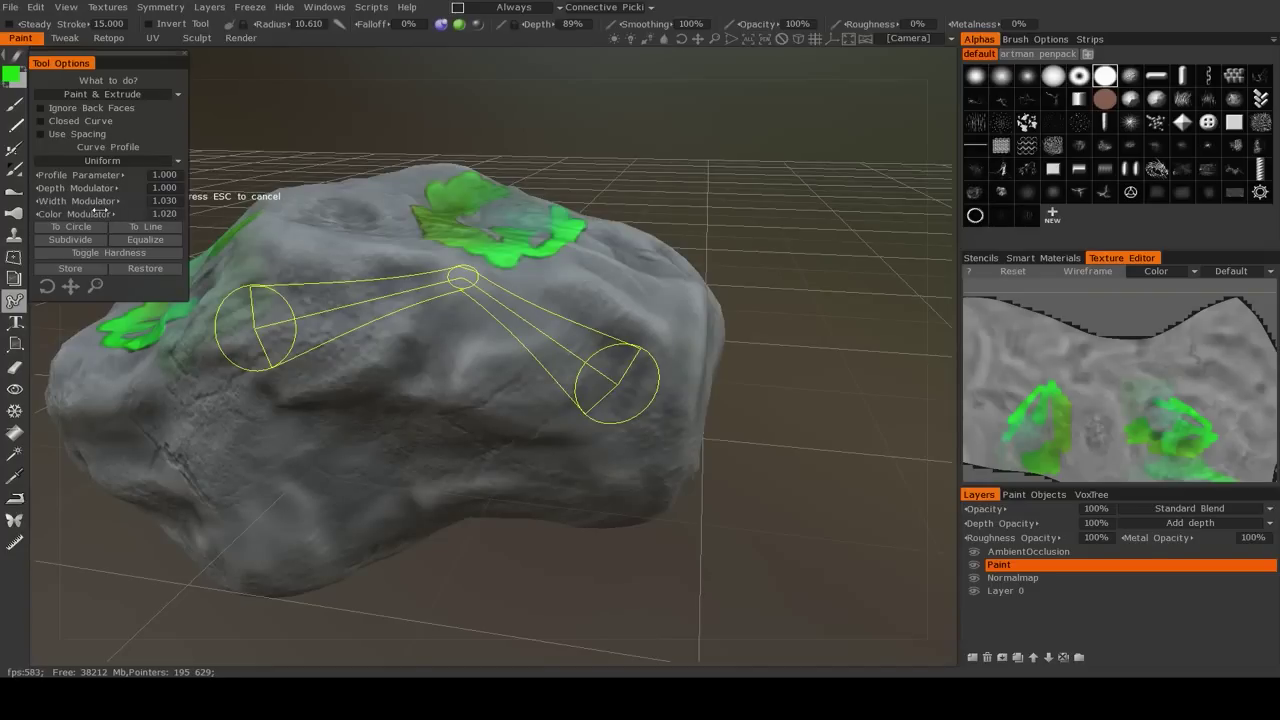
click(130, 161)
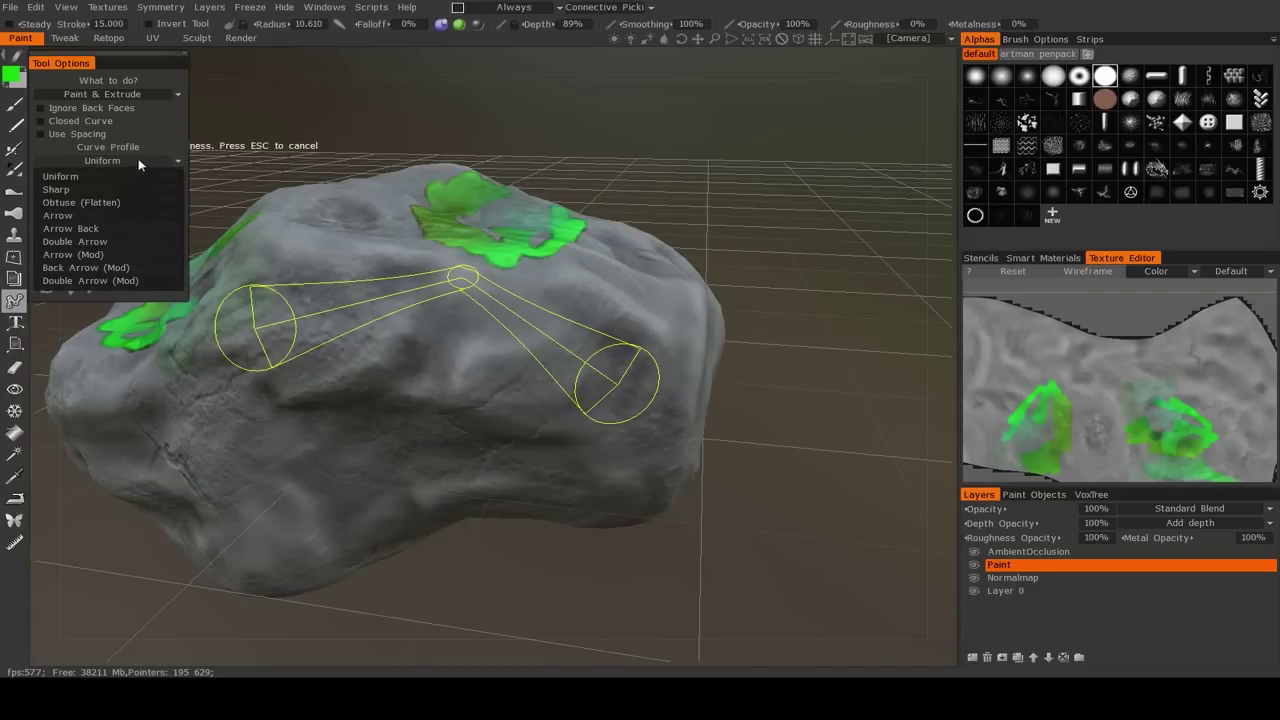
click(60, 217)
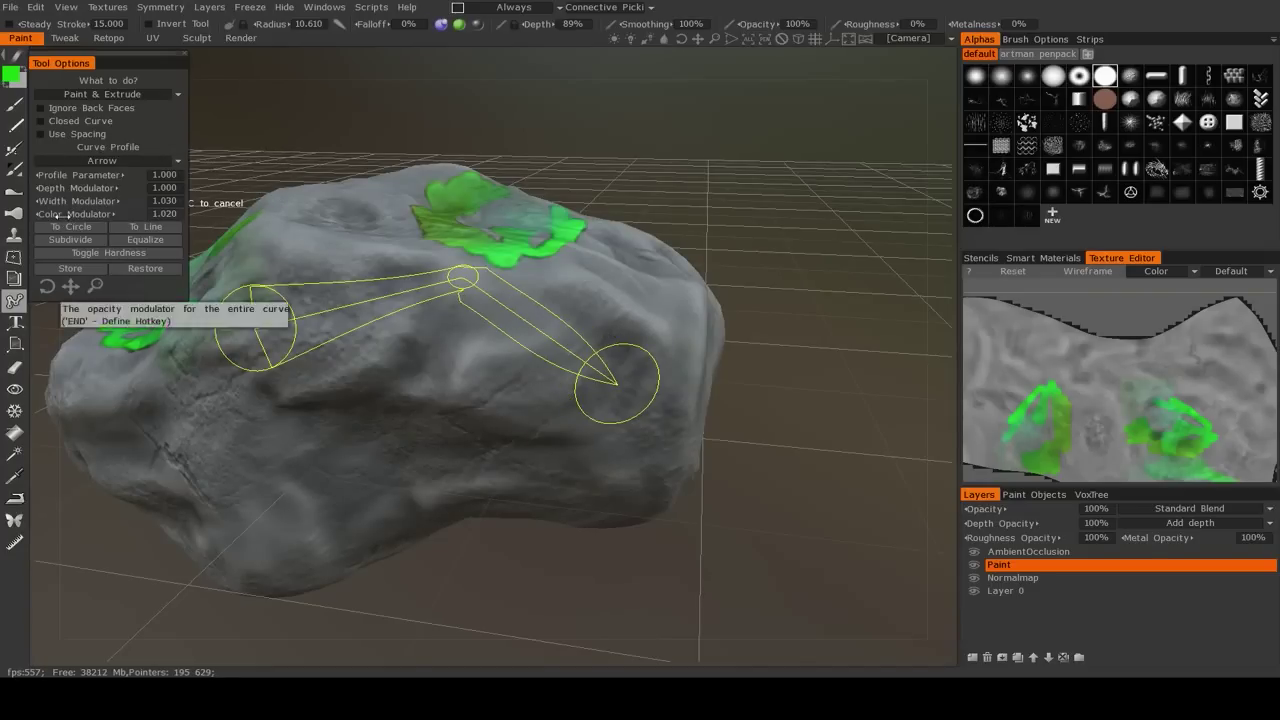
click(112, 161)
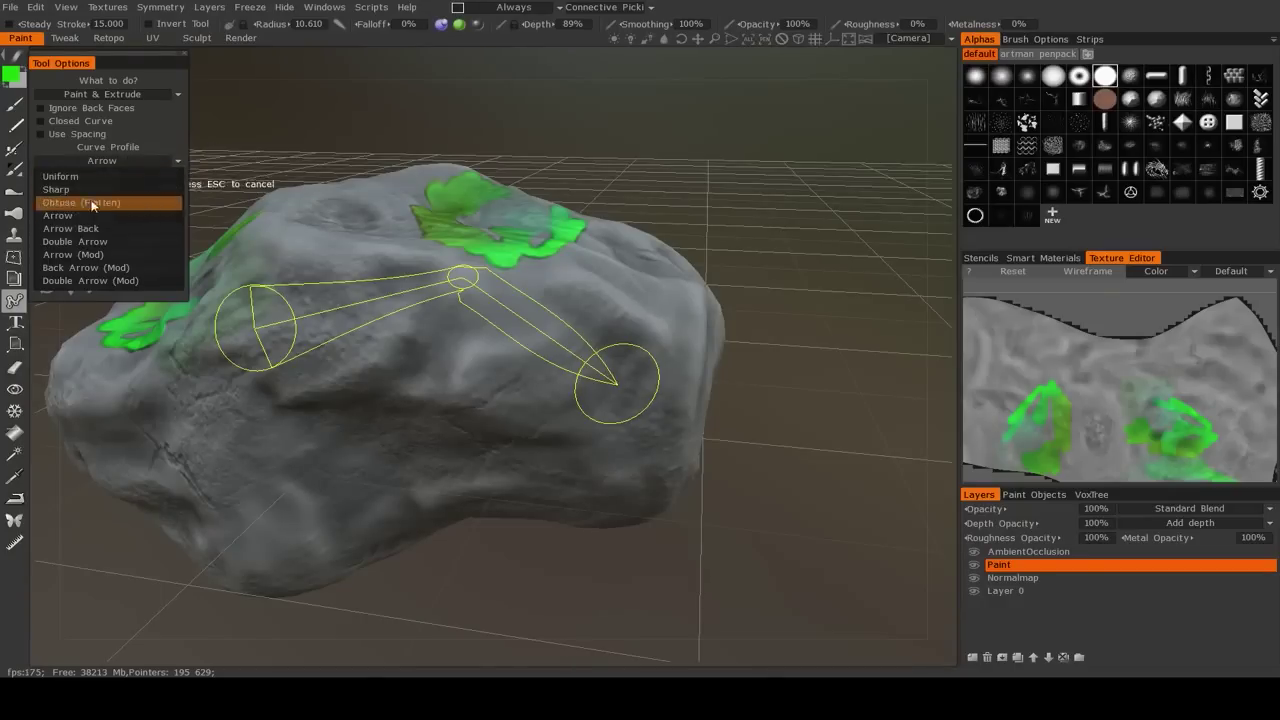
click(116, 242)
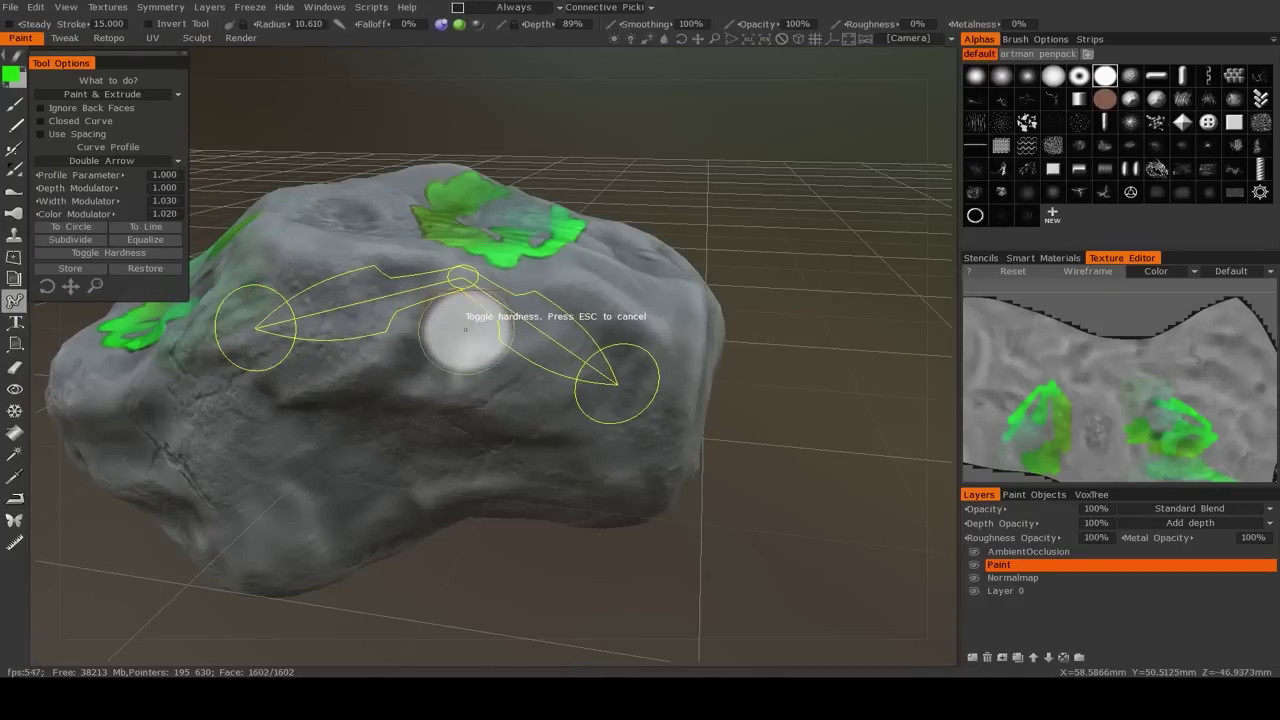
Paint the double-arrow shape along the spline and inspect it from several angles
key(Return)
alt+drag(697, 317, 729, 328)
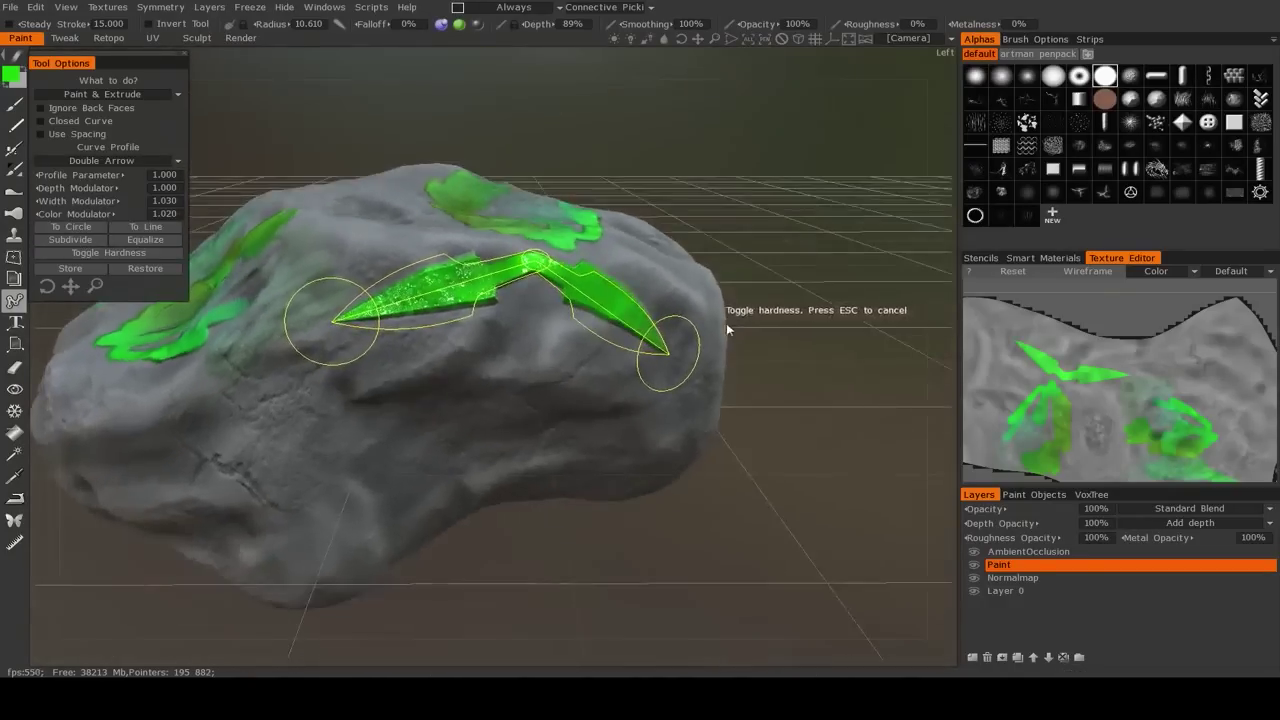
scroll(537, 374, up, 3)
scroll(439, 414, down, 3)
scroll(439, 414, up, 3)
mouse_move(466, 434)
alt+mouse_down()
mouse_move(386, 429)
mouse_move(376, 450)
alt+mouse_up()
scroll(386, 440, down, 4)
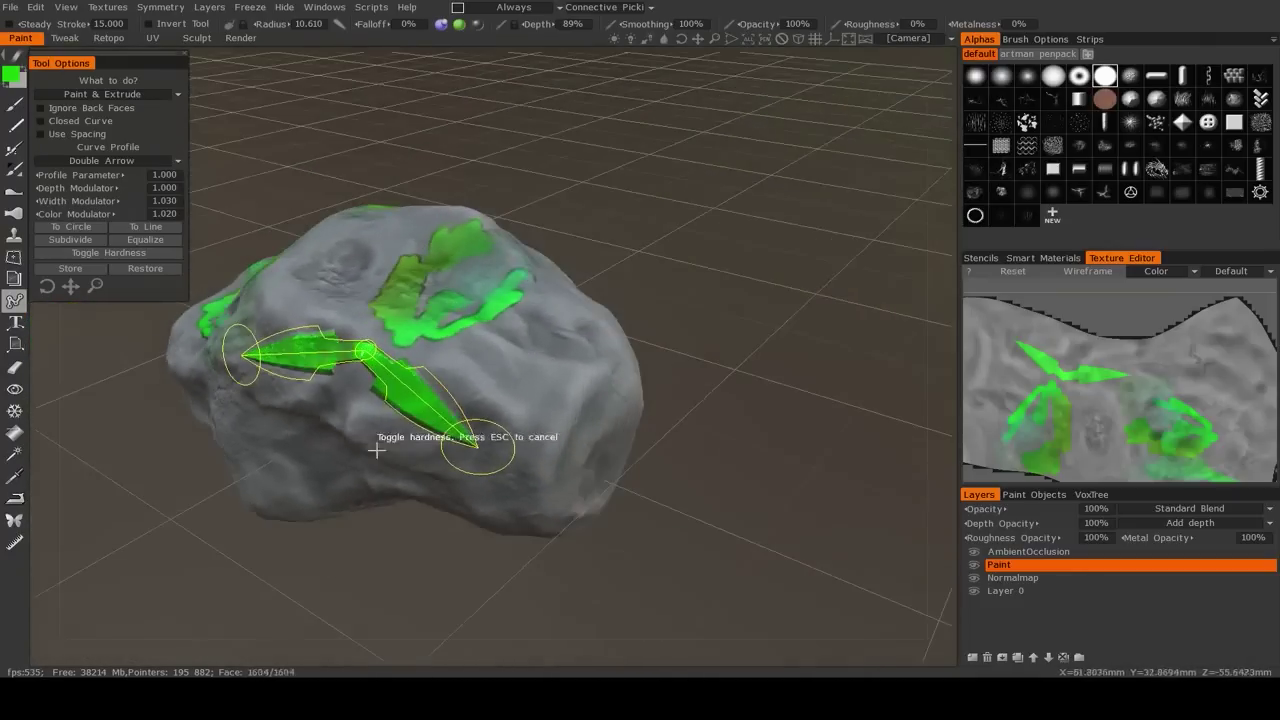
Activate the text-on-spline tool, clear its existing curve, and bring the rock's bare end face into view
click(16, 322)
drag(443, 366, 449, 401)
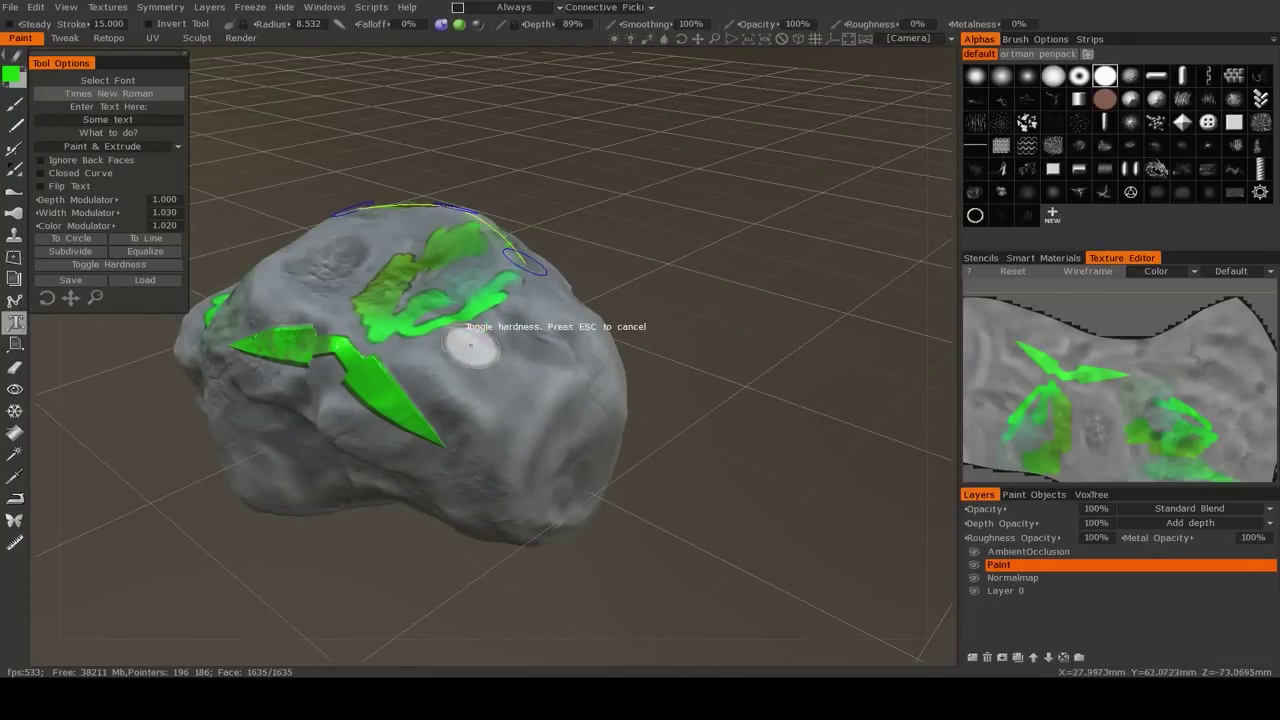
key(Escape)
drag(499, 290, 486, 391)
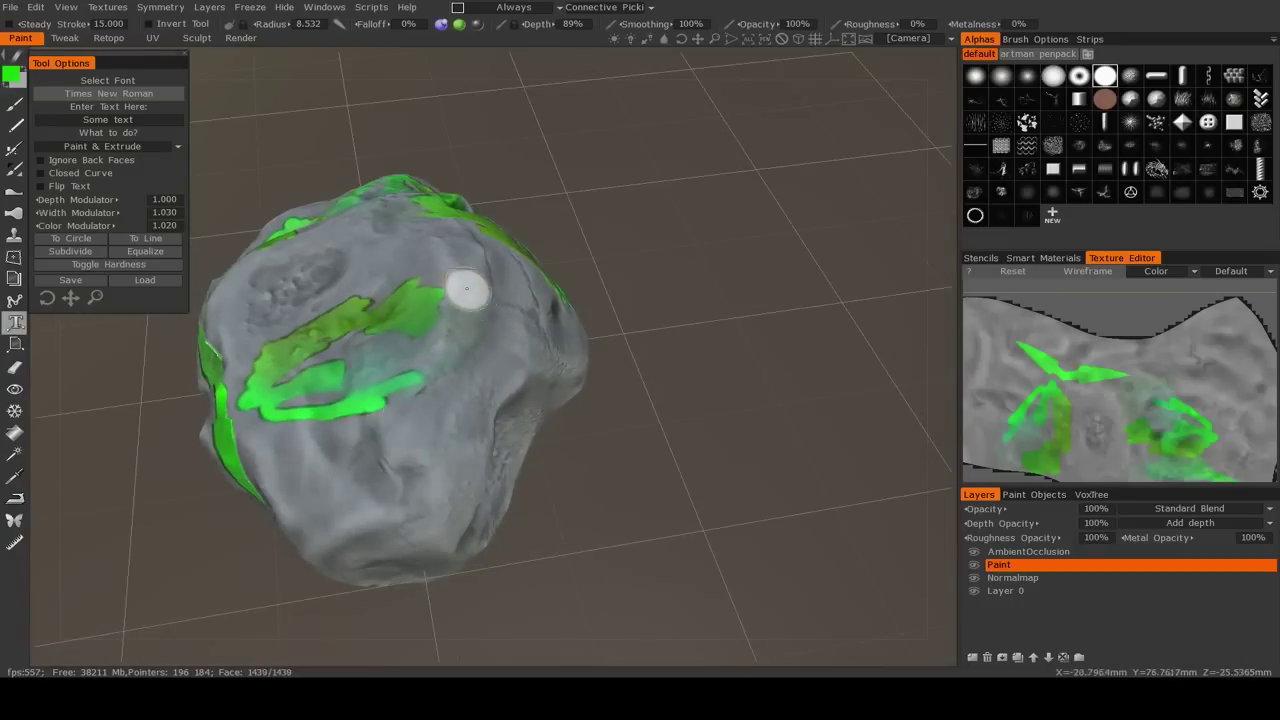
alt+drag(466, 289, 414, 246)
alt+drag(459, 332, 500, 200)
alt+drag(430, 500, 387, 434)
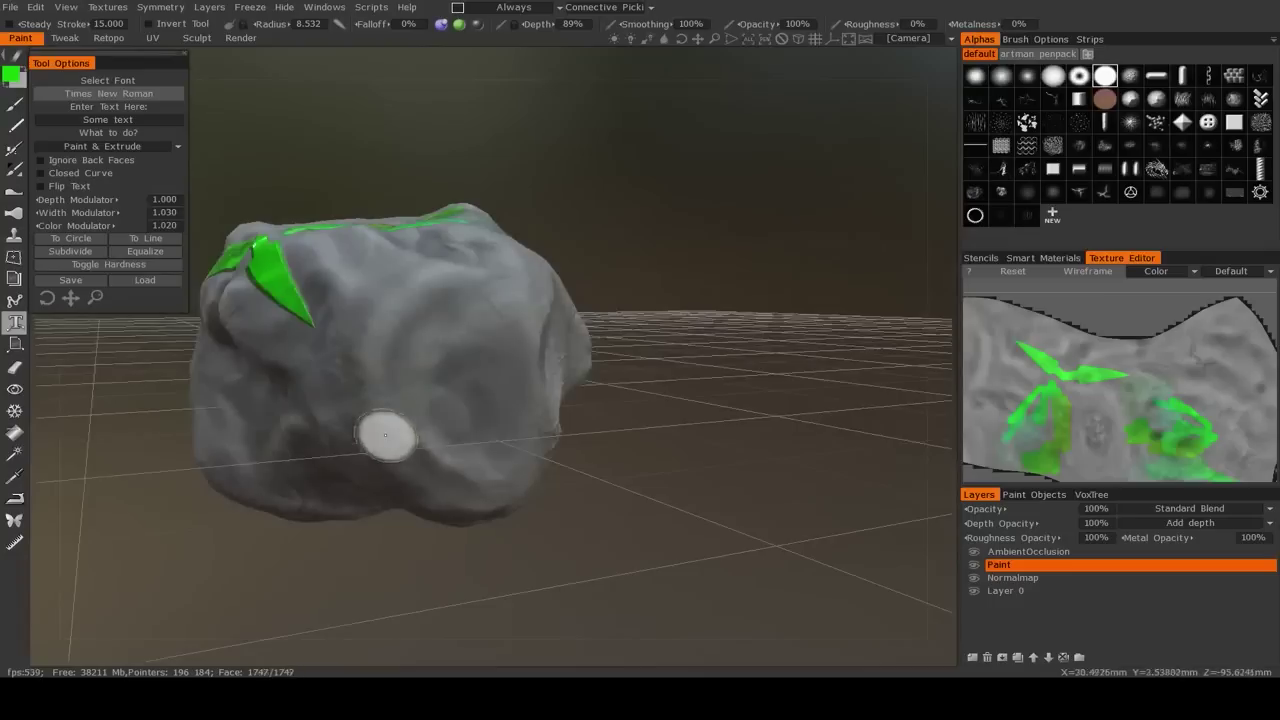
Lay a three-point curve carrying the words "Some text" across the rock's end face
mouse_move(438, 480)
mouse_down()
mouse_move(390, 442)
mouse_move(361, 372)
mouse_up()
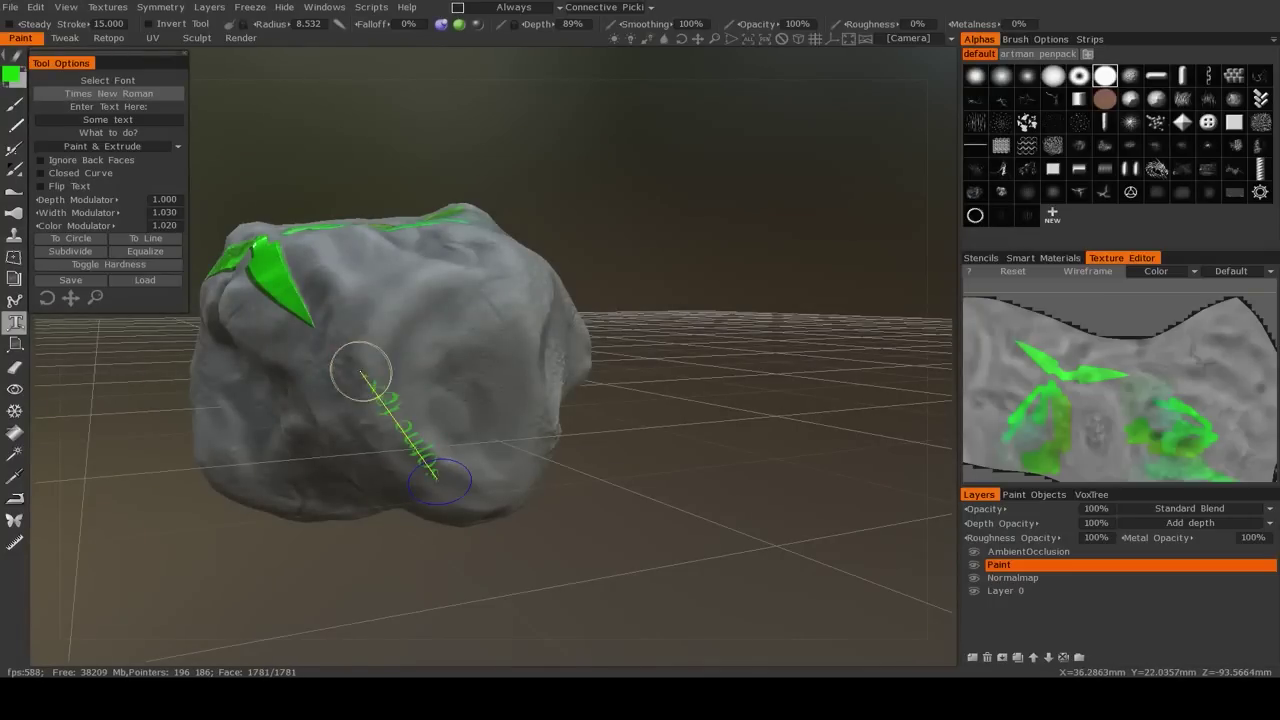
click(475, 272)
alt+drag(475, 272, 466, 340)
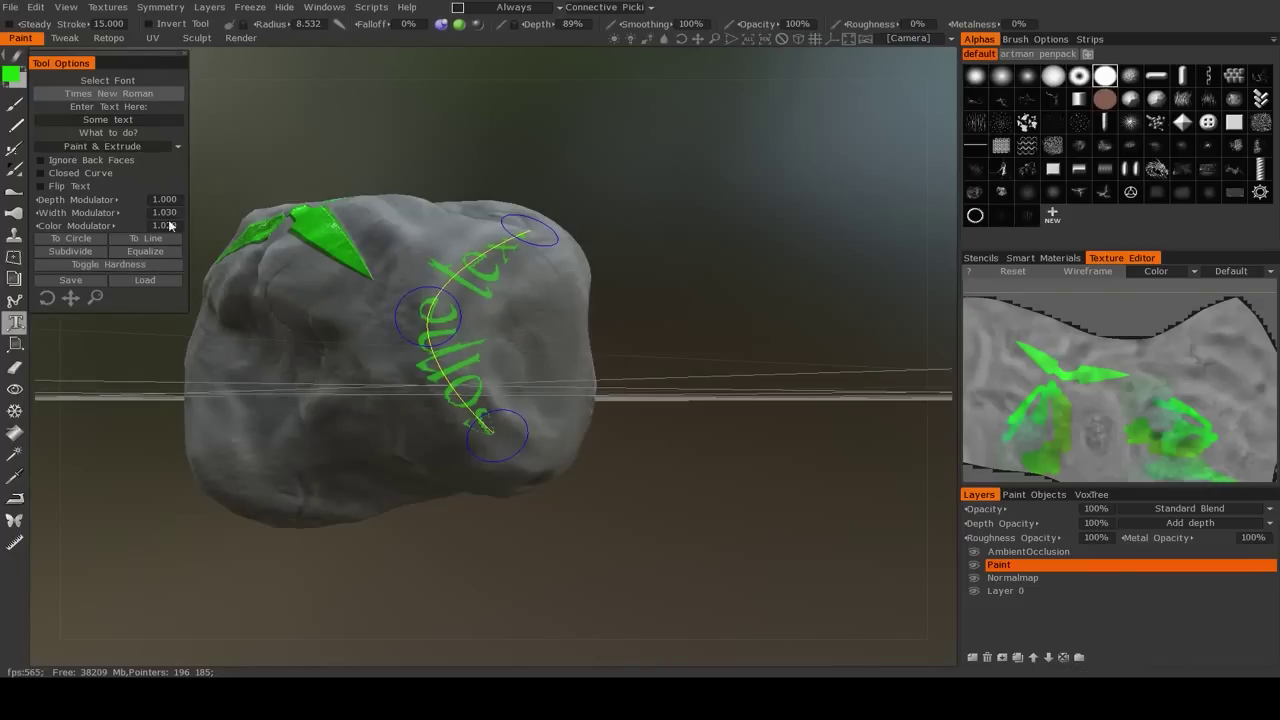
alt+drag(390, 300, 468, 417)
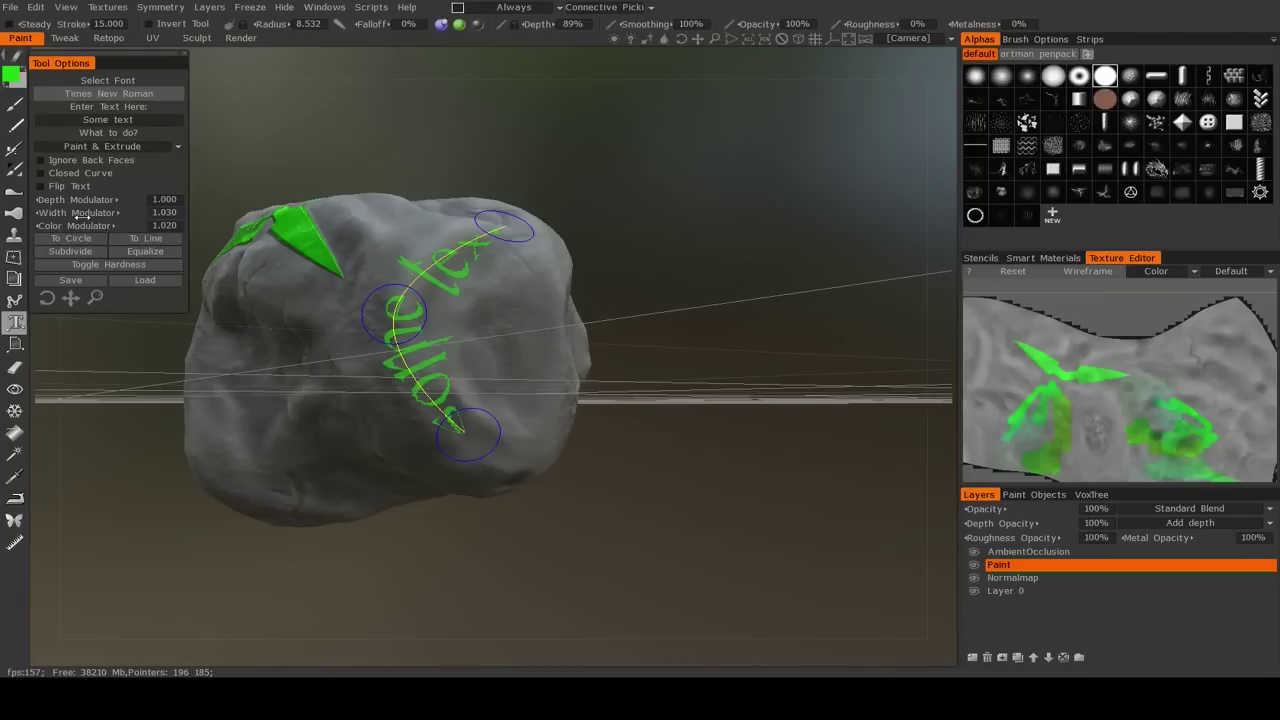
drag(33, 214, 93, 213)
drag(330, 186, 308, 316)
scroll(308, 316, up, 3)
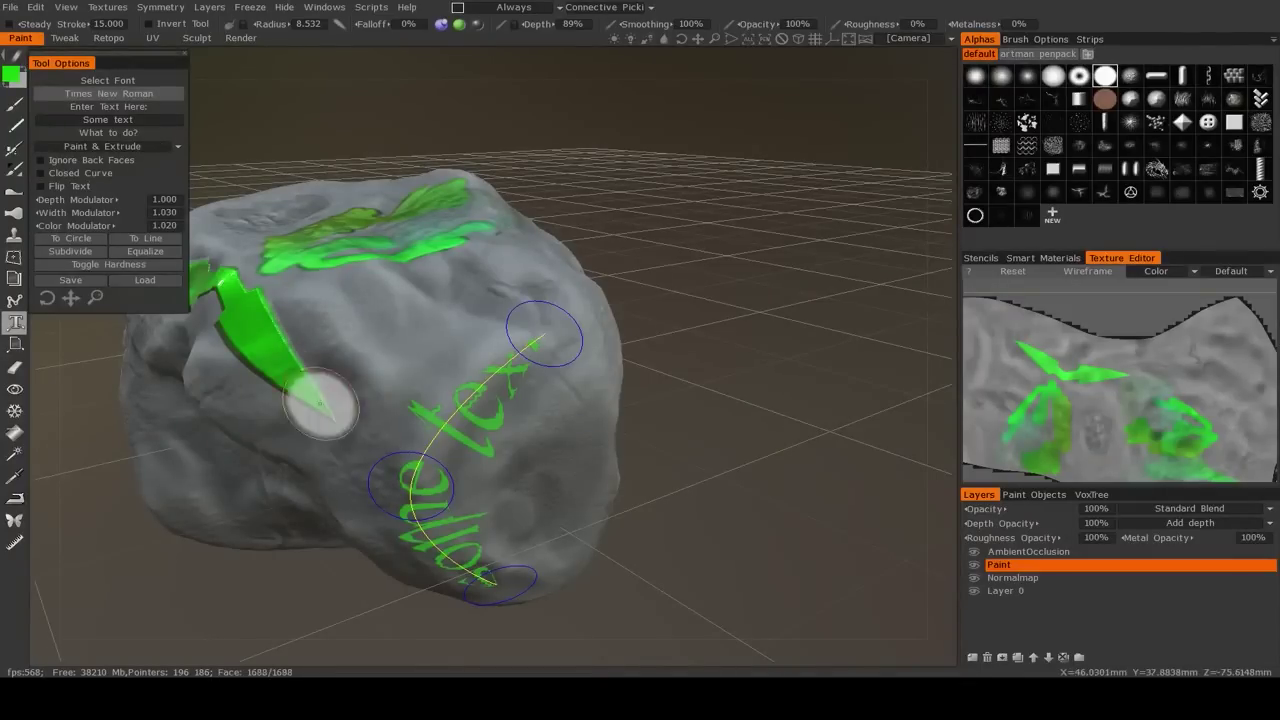
Set the Spline Paint Tool's curve profile back to Uniform and return to the text tool
click(12, 303)
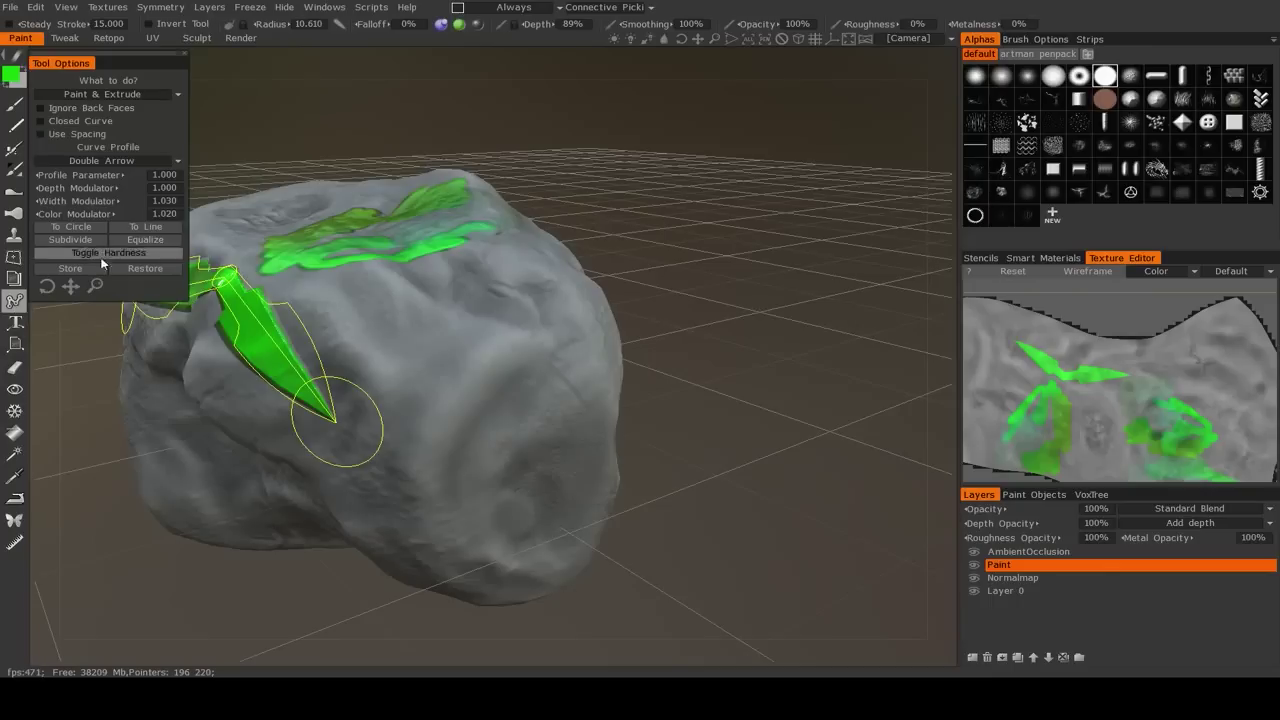
click(155, 161)
click(80, 177)
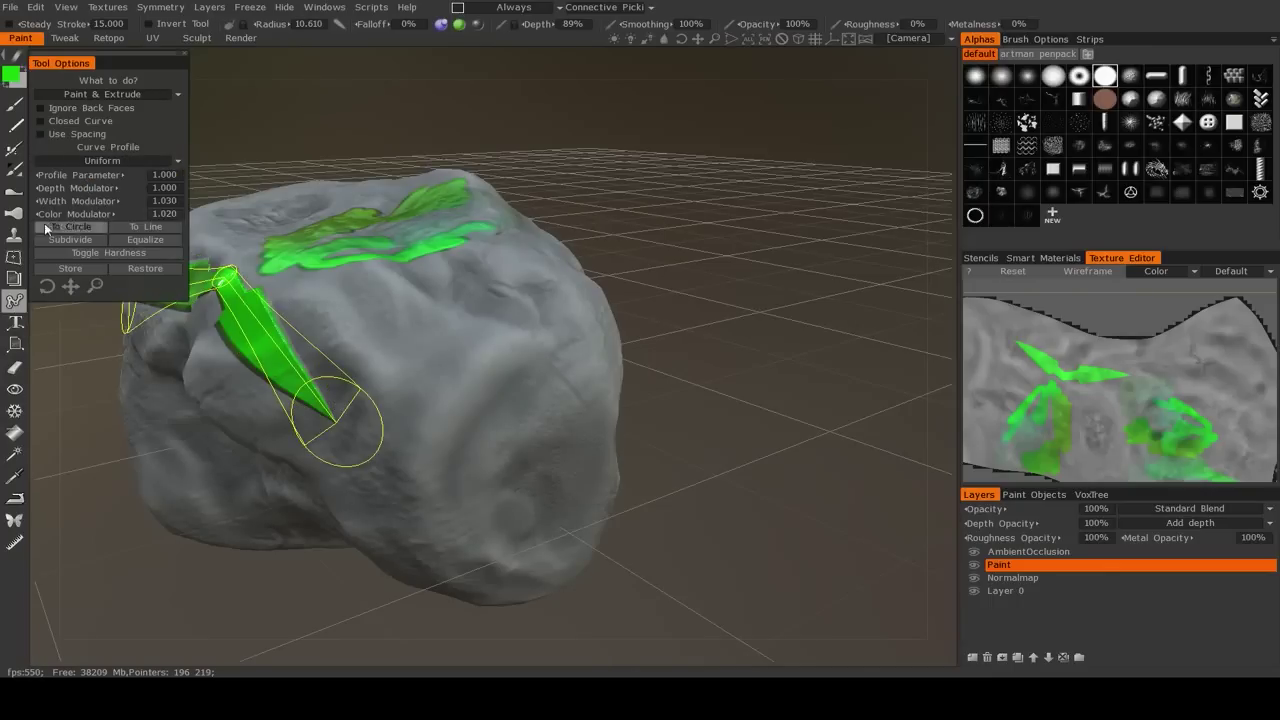
click(16, 321)
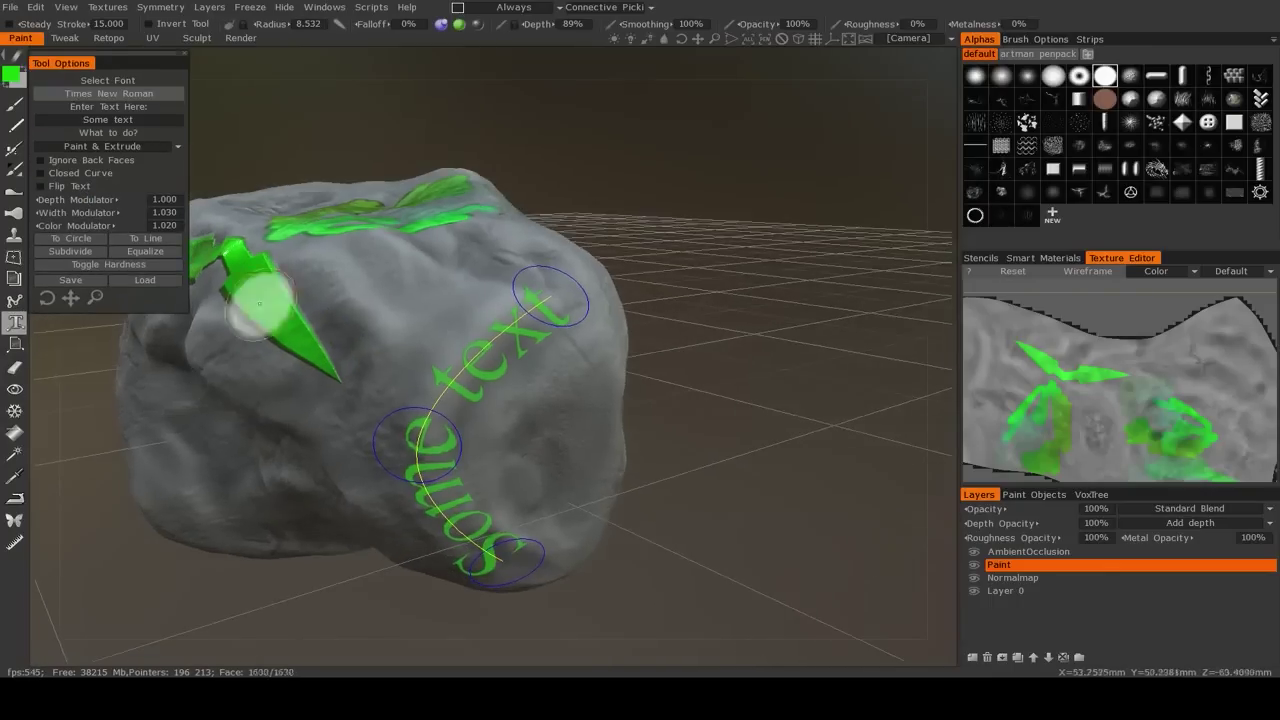
click(14, 300)
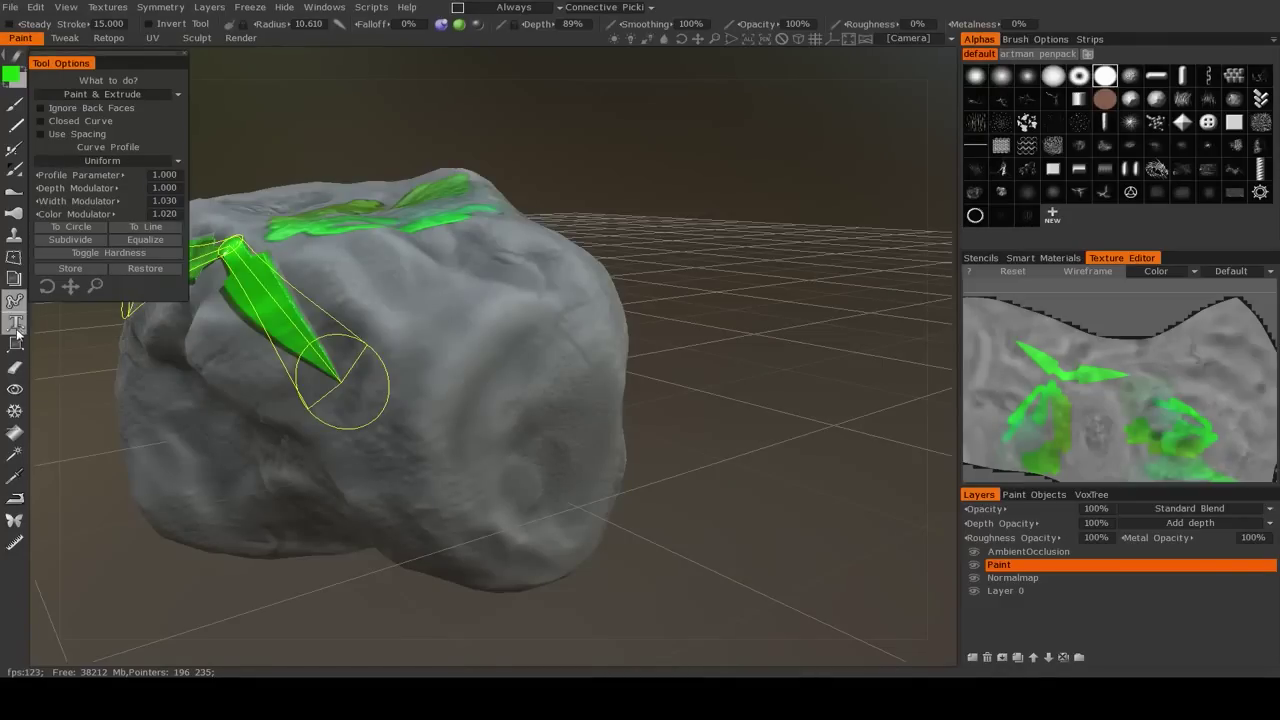
click(14, 325)
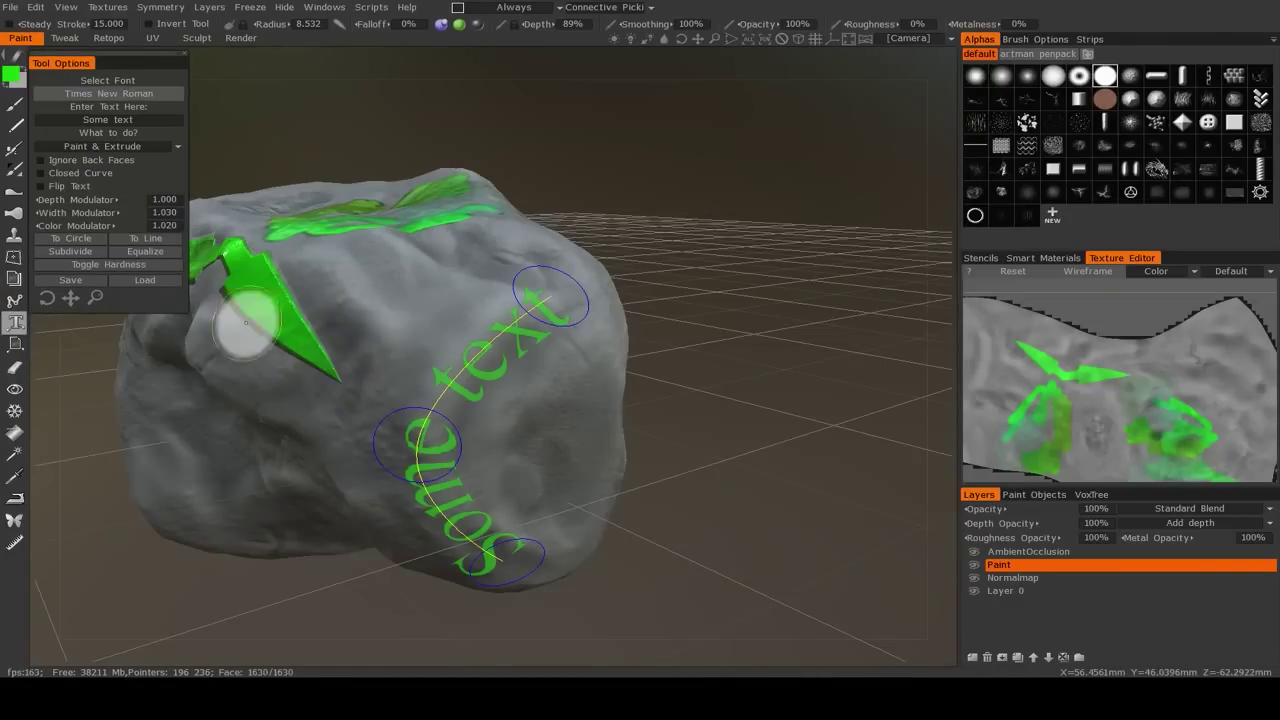
Change the text along the curve to "Hello"
alt+drag(531, 432, 497, 405)
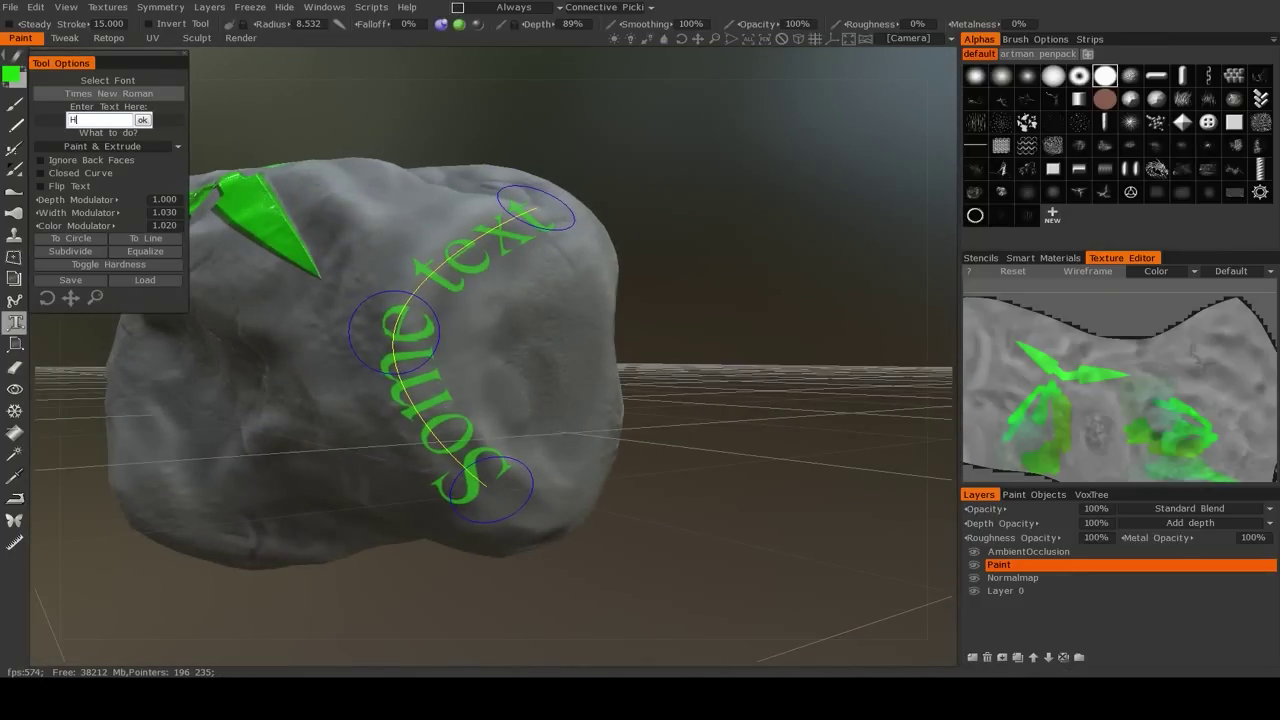
click(93, 119)
text(Hello)
key(Return)
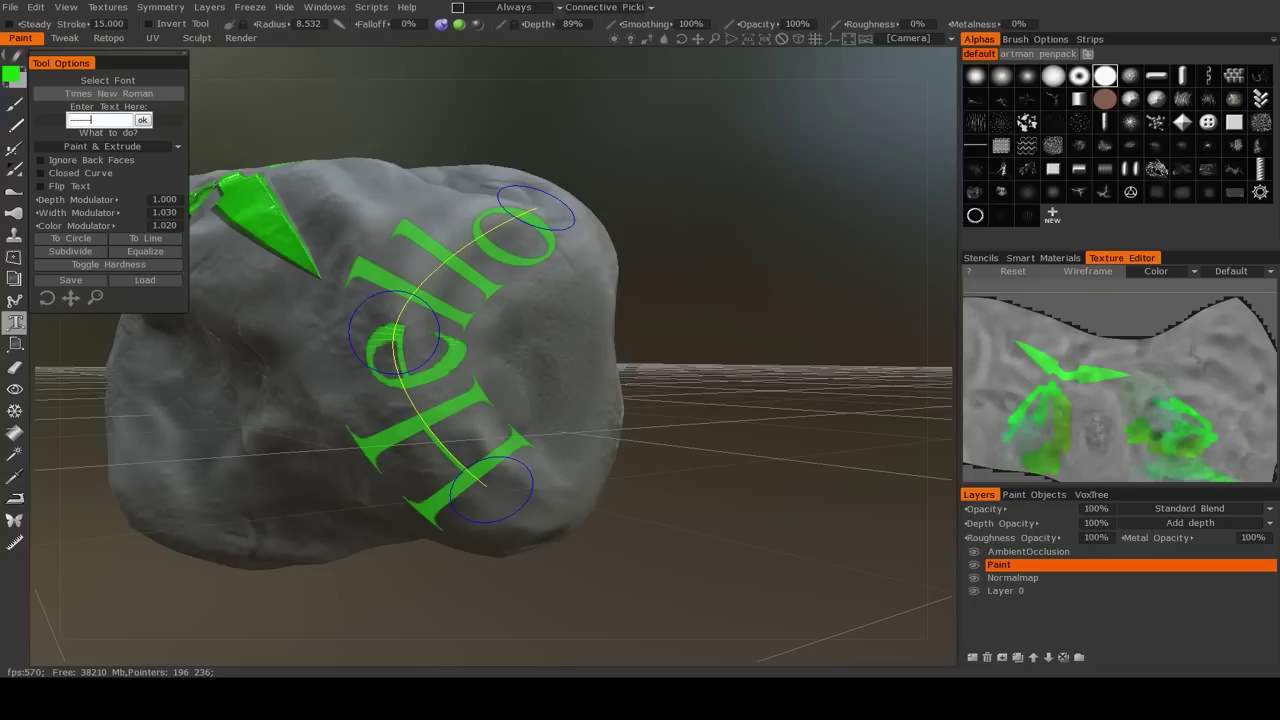
Replace the text along the curve with a row of dashes, and with the stitch pattern "x-x-x-x-x"
key(Return)
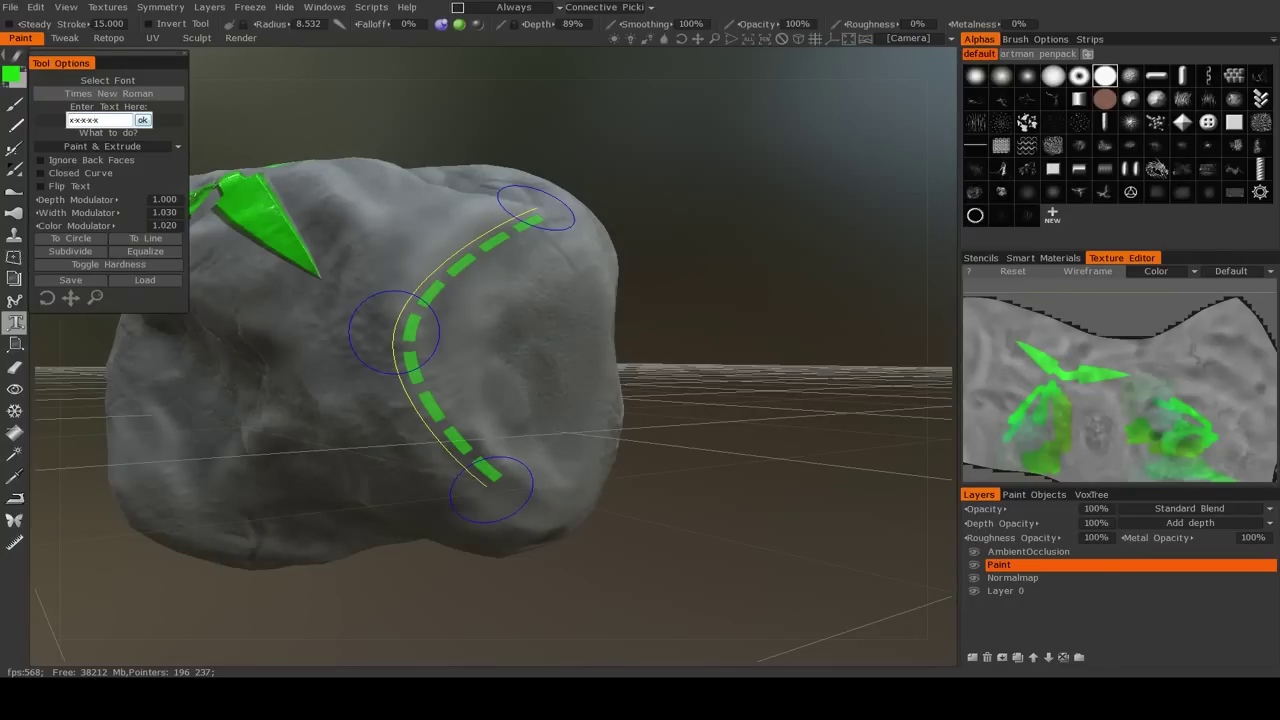
key(Return)
drag(680, 270, 685, 310)
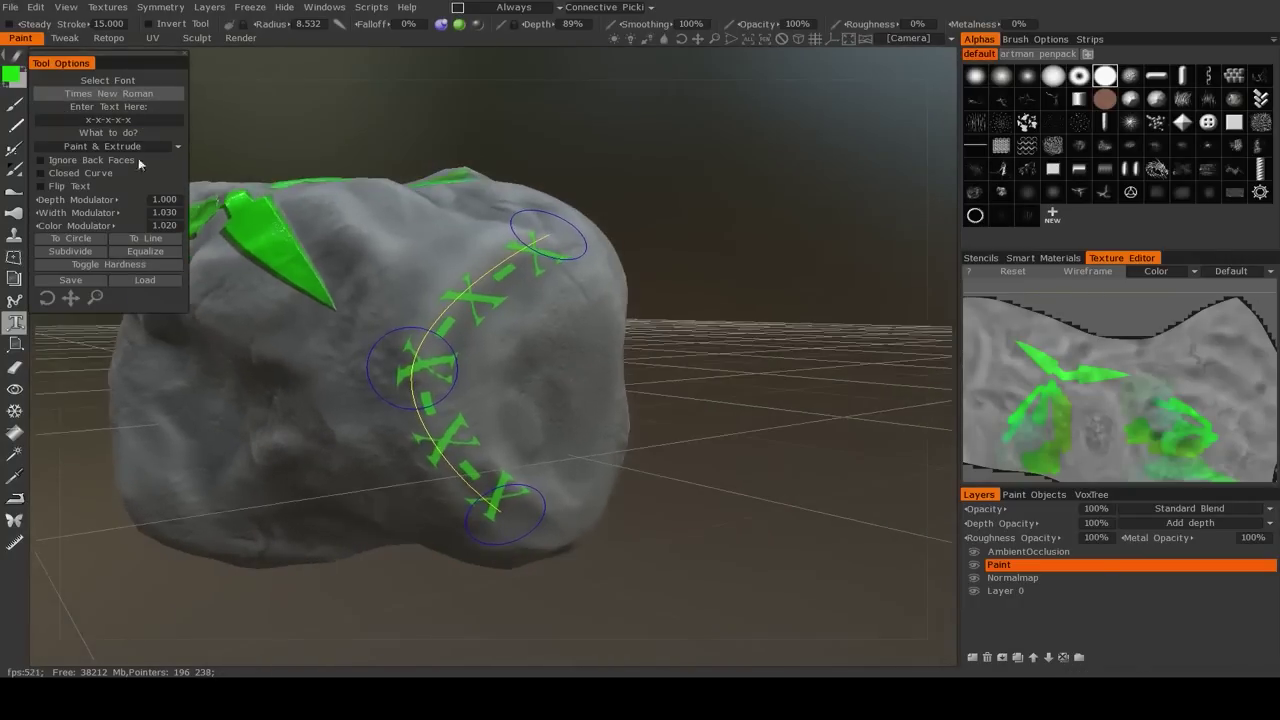
Change the font of the stitch text to Segoe UI Symbol
click(117, 94)
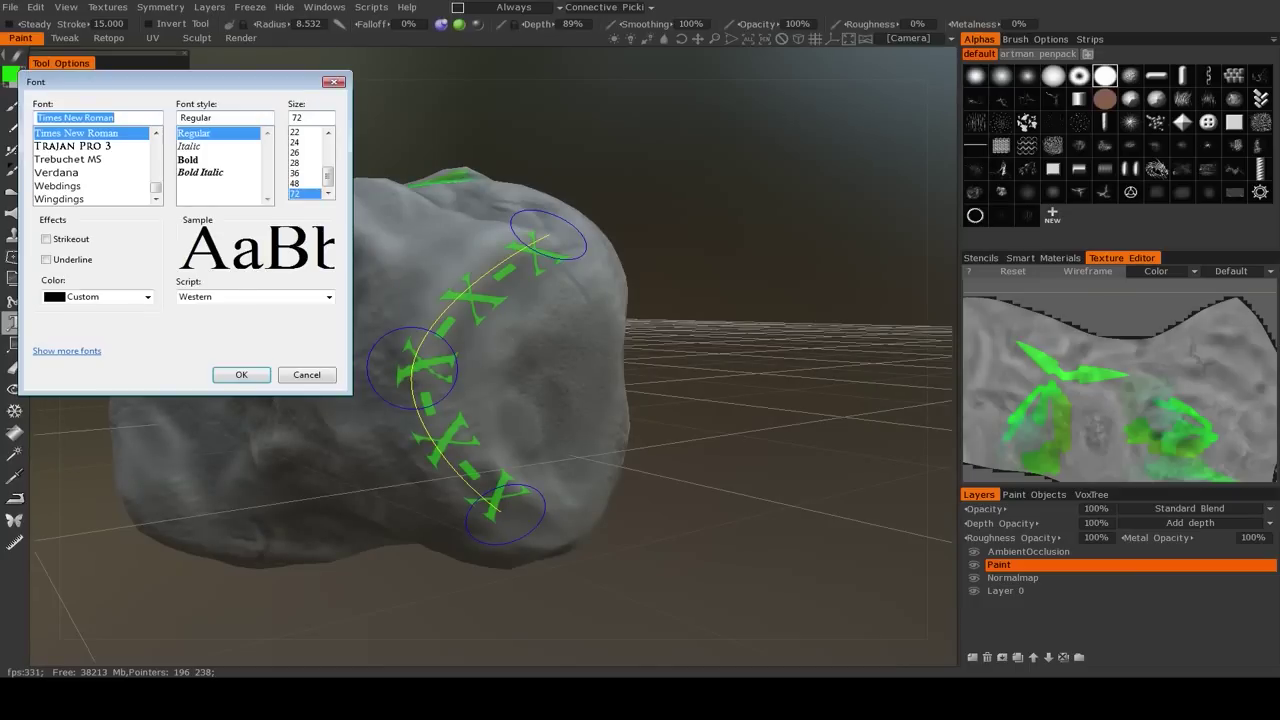
click(57, 172)
scroll(91, 166, up, 3)
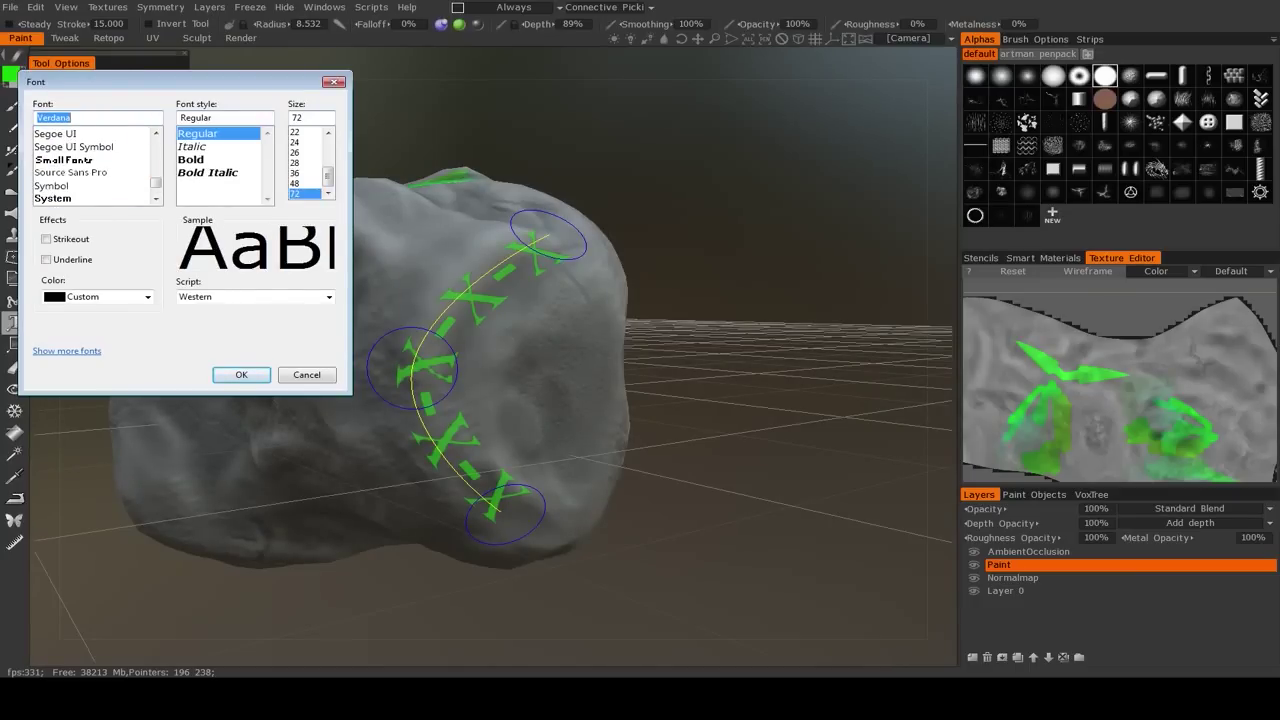
click(74, 147)
click(237, 376)
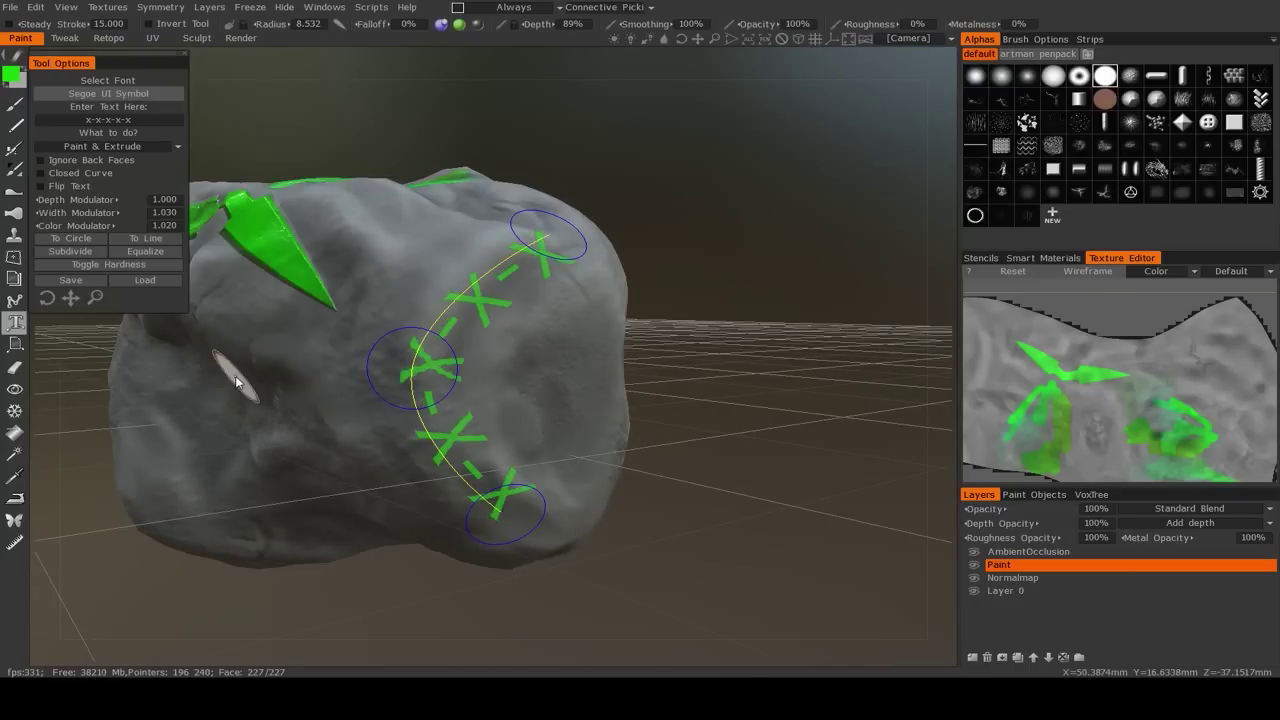
Straighten the text curve by moving its middle point, and paint the stitch pattern onto the rock
alt+drag(600, 374, 585, 377)
drag(385, 375, 495, 410)
key(Return)
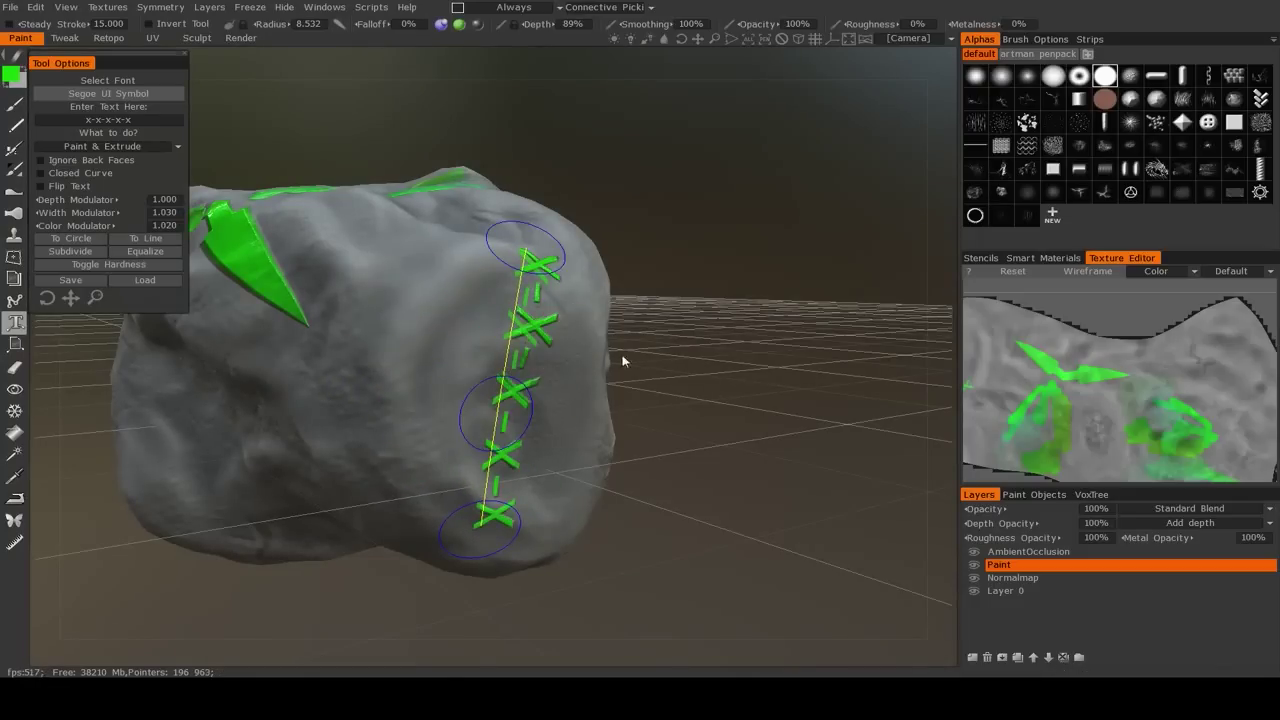
alt+drag(599, 385, 489, 362)
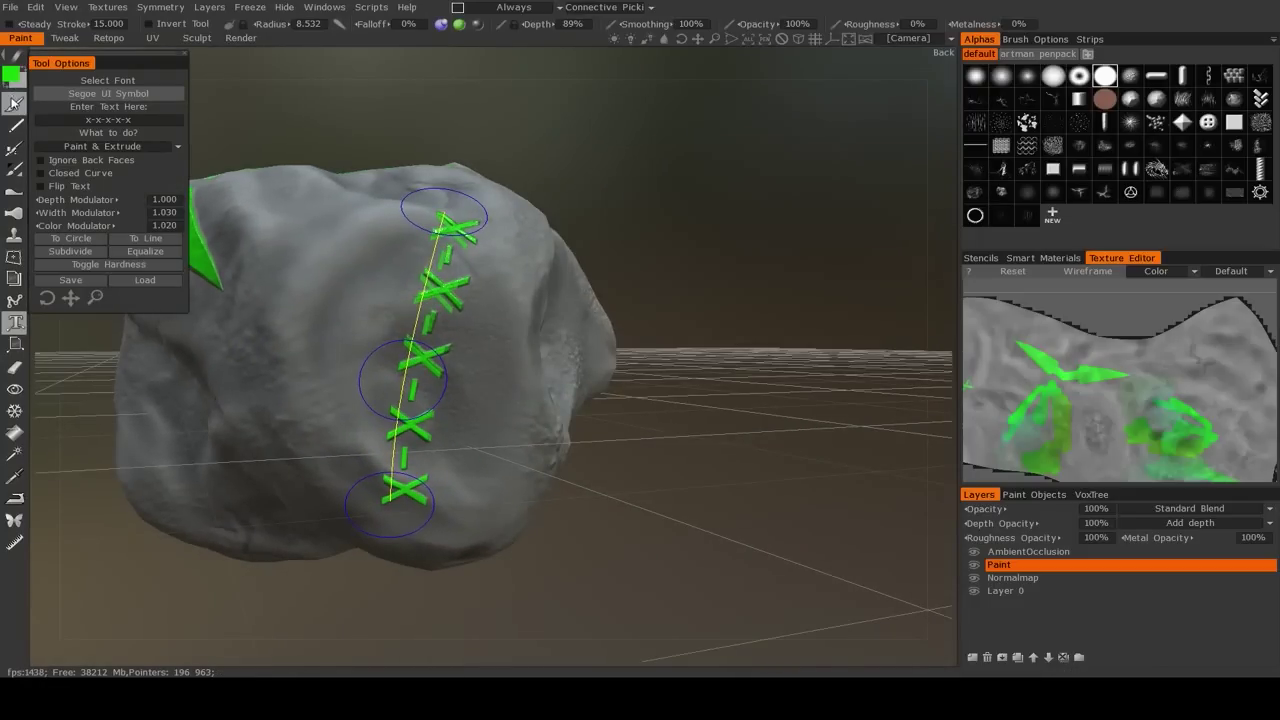
Switch to the brush tool, examine the painted stitches without the curve, and locate the Spline Image Tool
click(14, 104)
alt+drag(470, 470, 463, 396)
mouse_move(466, 227)
alt+mouse_down()
mouse_move(455, 280)
mouse_move(340, 380)
mouse_move(442, 303)
alt+mouse_up()
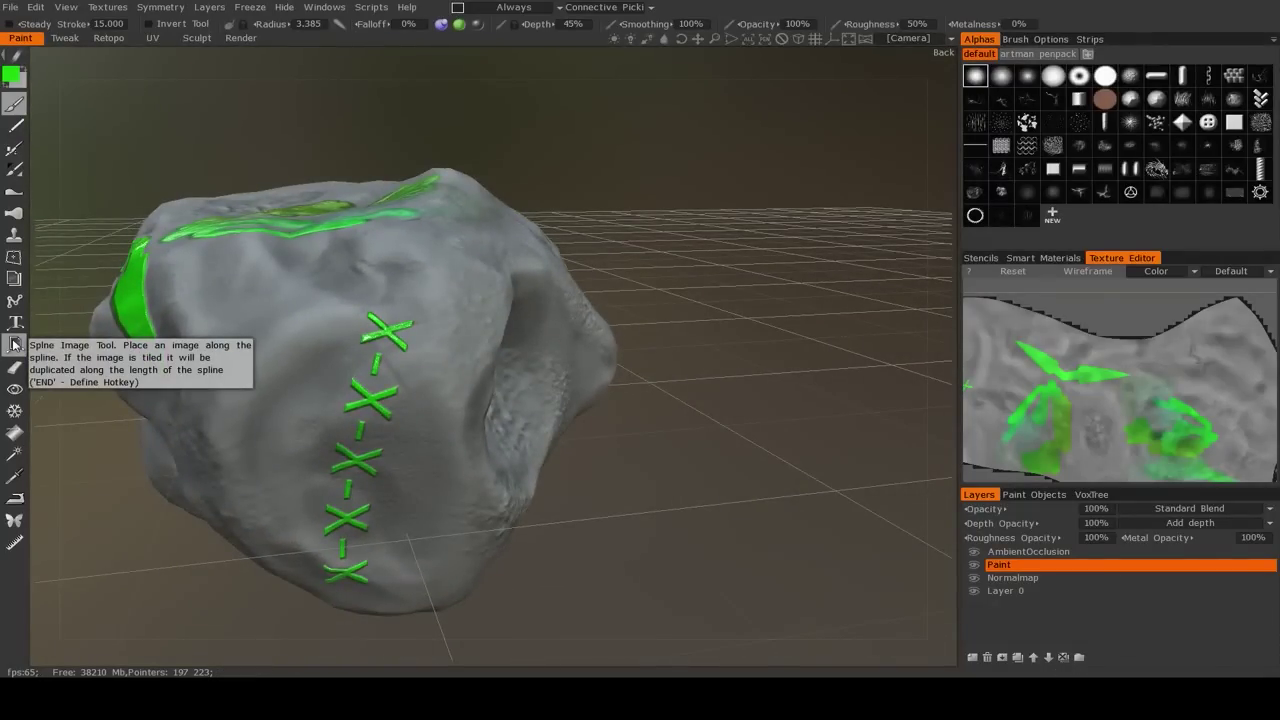
click(16, 345)
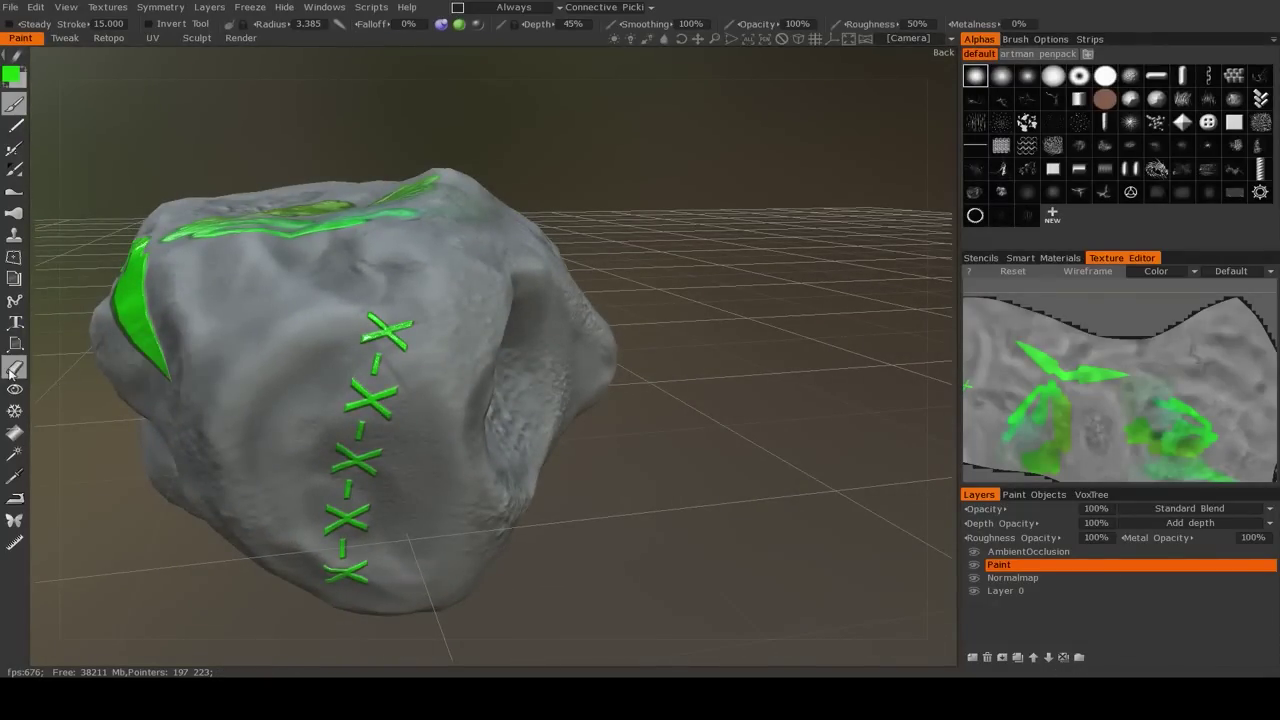
Activate the eraser at radius 5.897 and set its transparency to 70%, with the green patch in view
click(15, 367)
drag(330, 335, 435, 337)
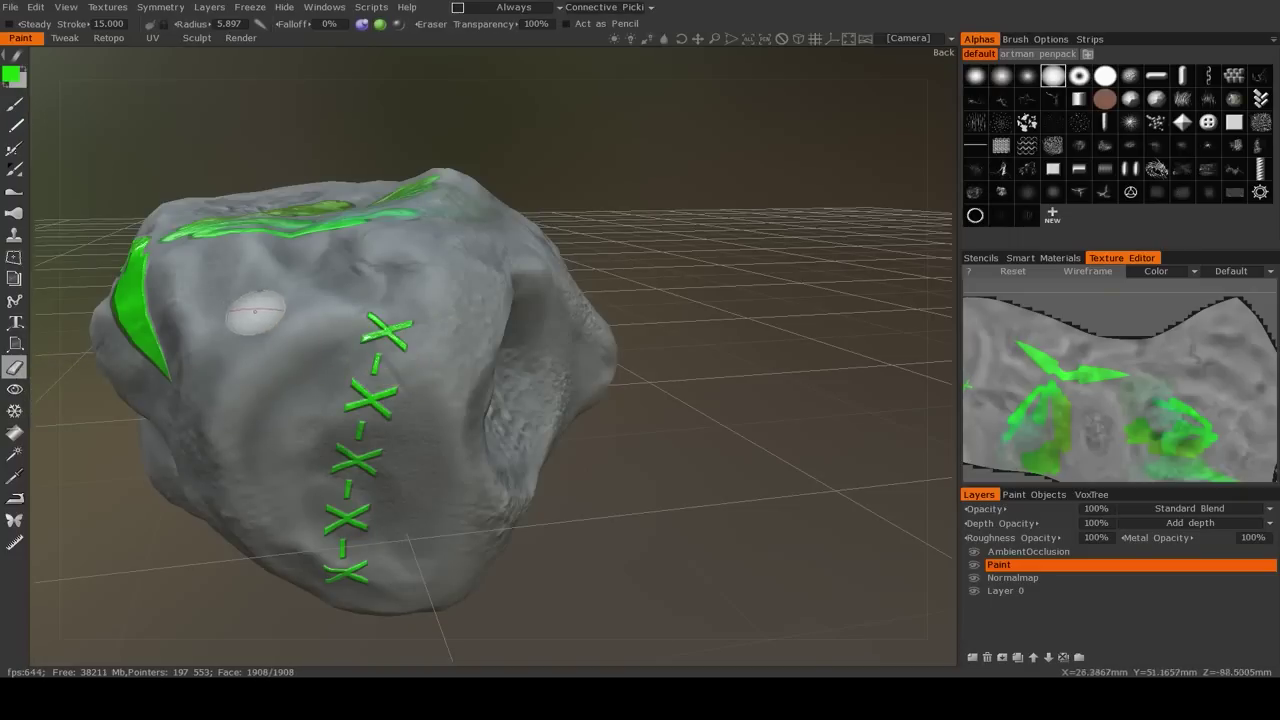
alt+drag(257, 308, 371, 283)
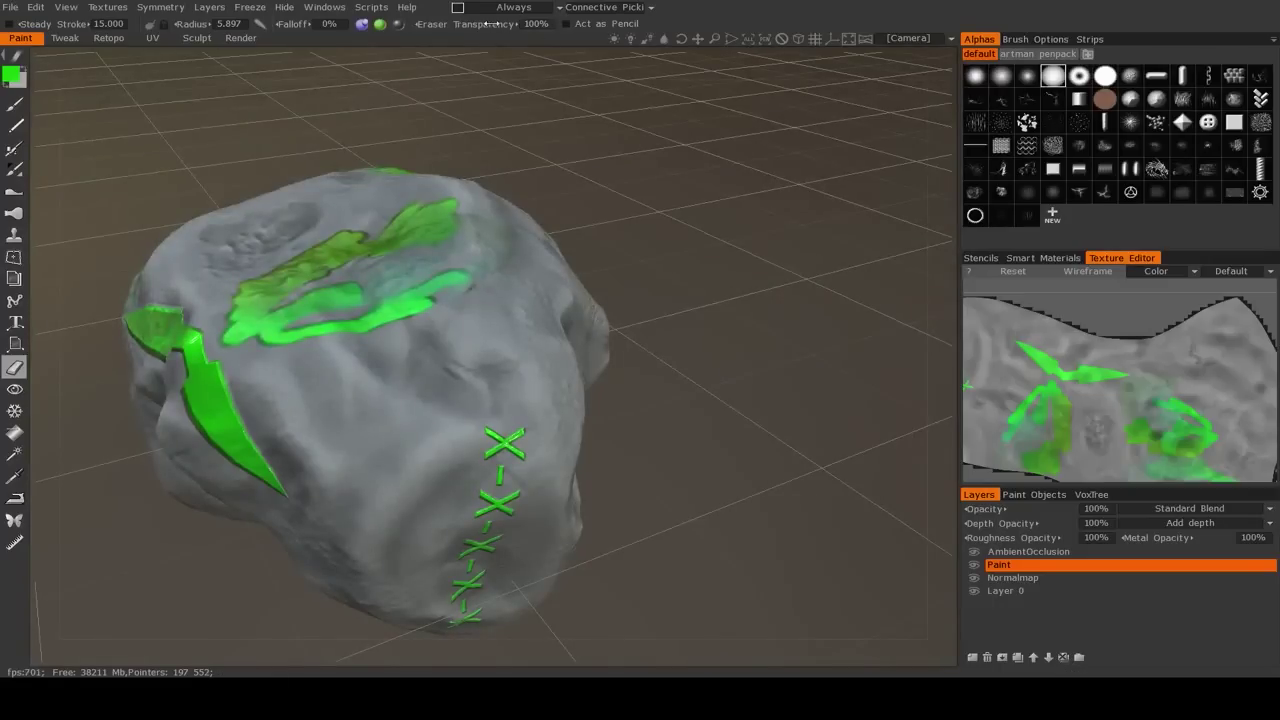
drag(438, 24, 430, 24)
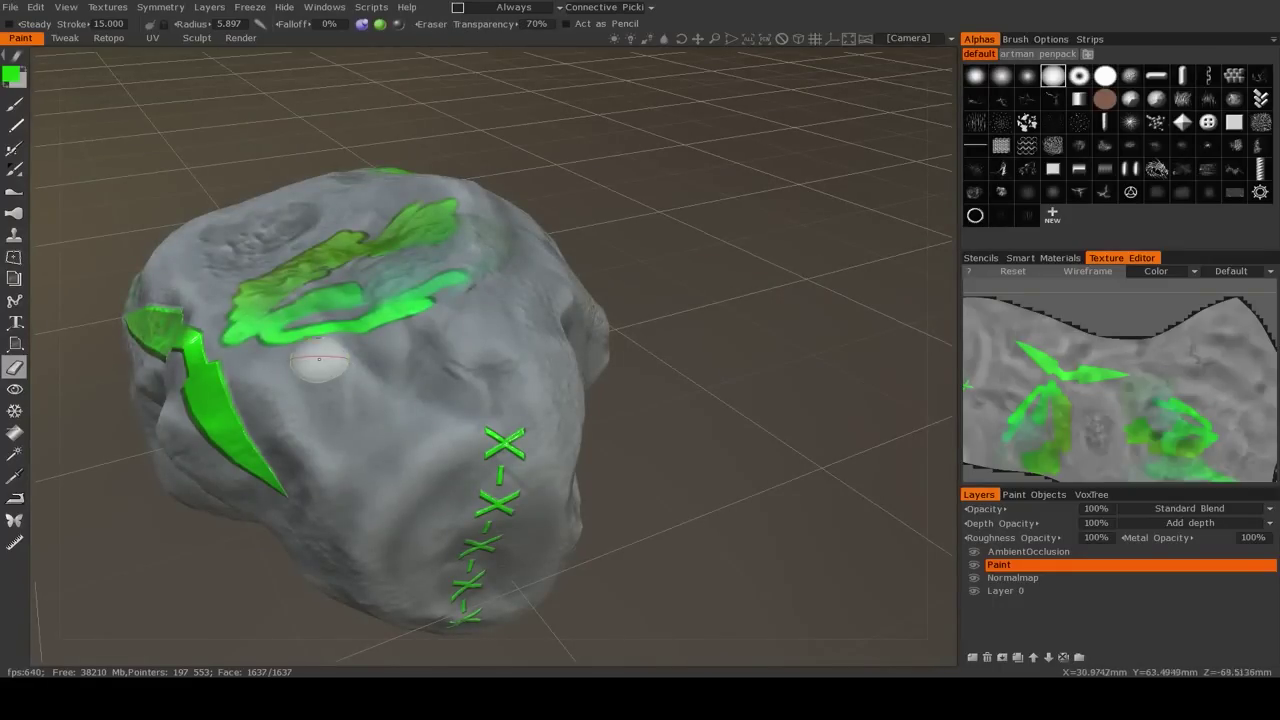
Make trial erase strokes on the green patch and undo them, with the eraser transparency raised to 100%
mouse_move(320, 340)
mouse_down()
mouse_move(293, 326)
mouse_move(312, 374)
mouse_up()
alt+right_drag(312, 374, 331, 403)
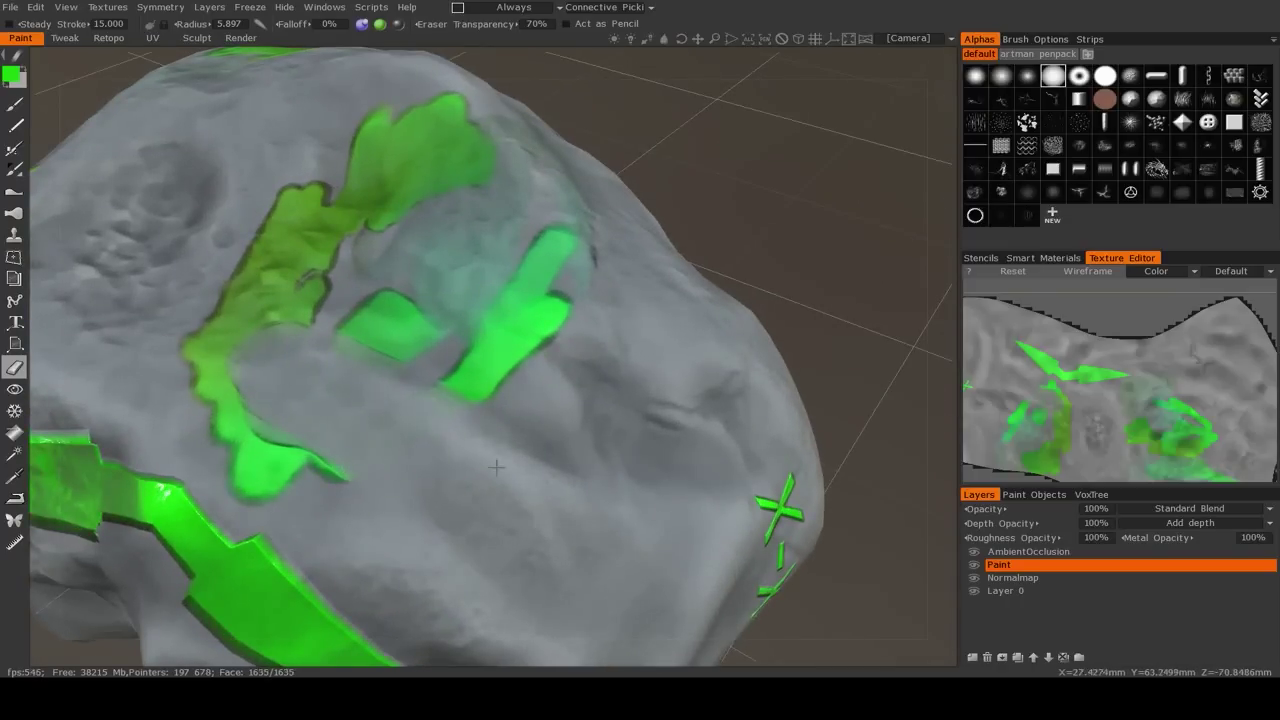
alt+drag(496, 467, 488, 494)
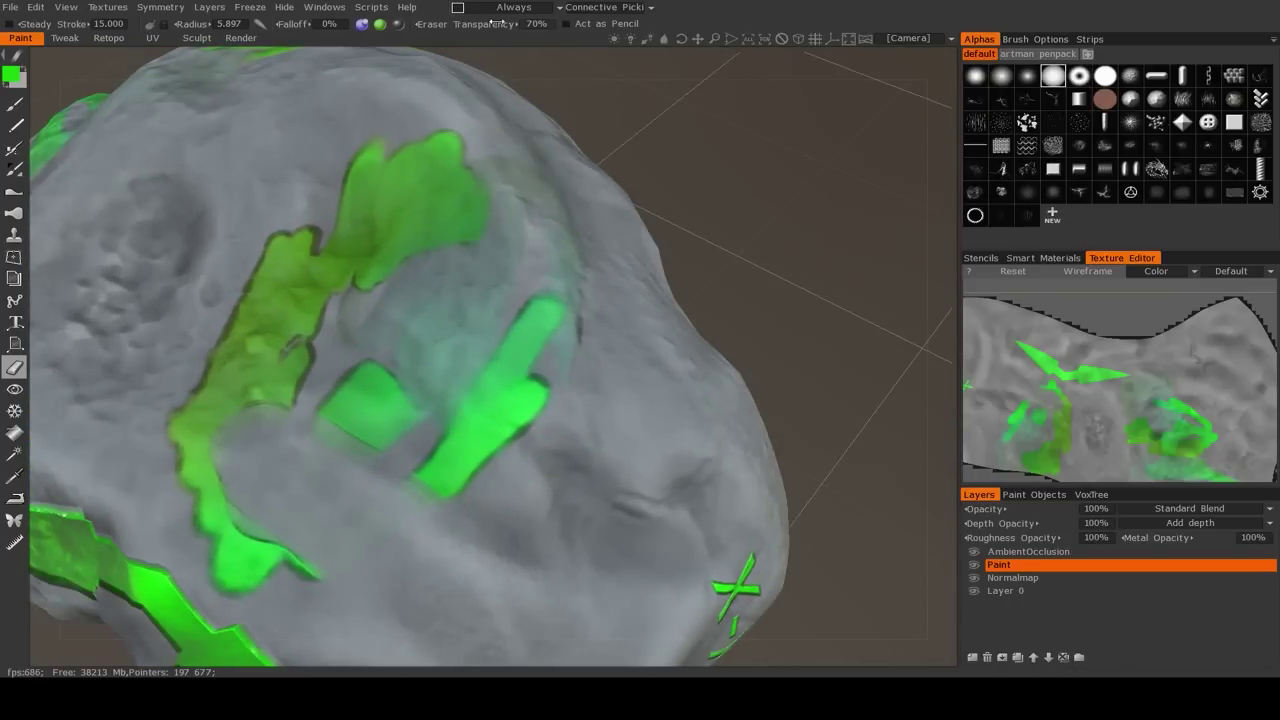
drag(497, 23, 545, 23)
key(ctrl+z)
key(ctrl+z)
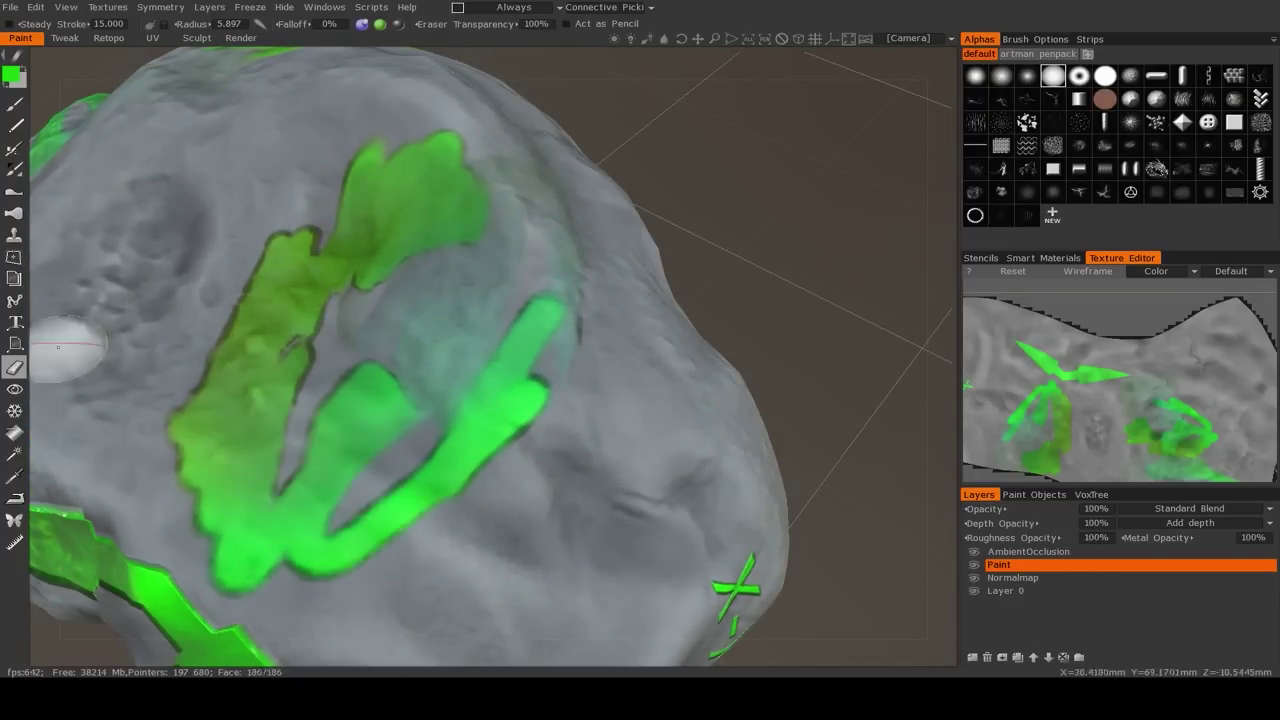
Hide the rock's top surface with the Hide tool at radius 19.017 and restore the hidden faces
click(14, 391)
scroll(393, 380, down, 5)
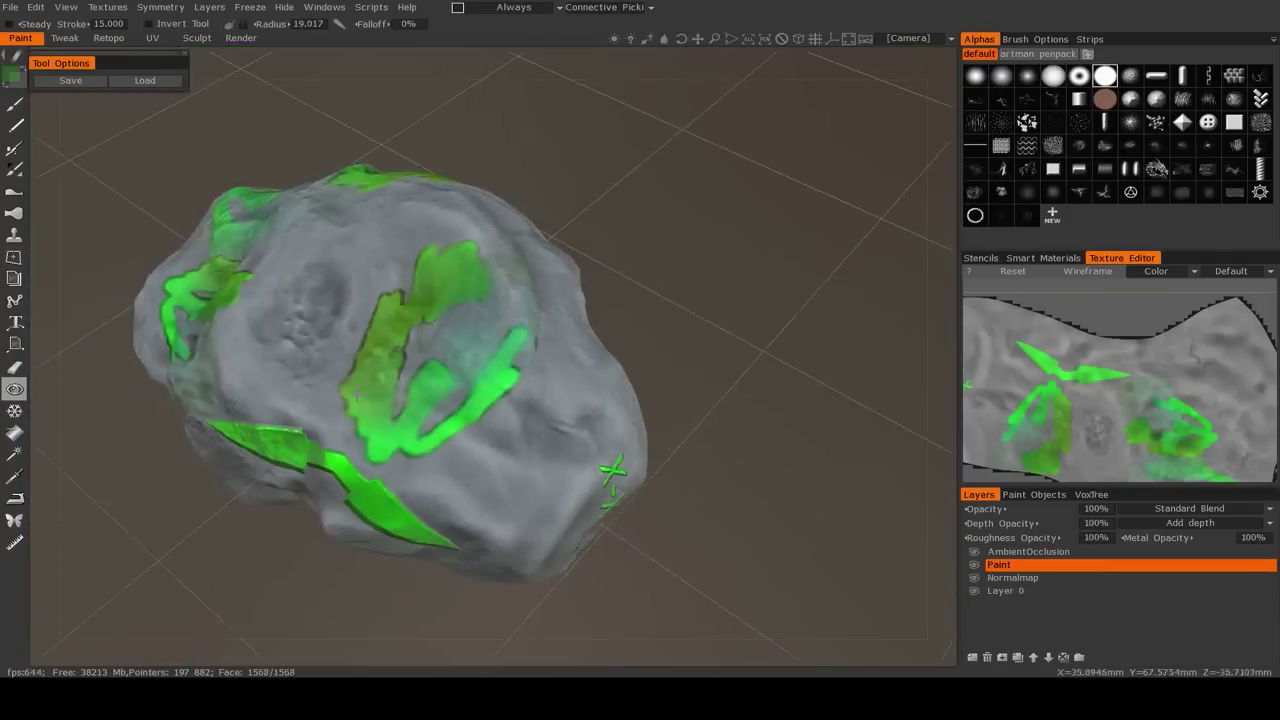
alt+drag(395, 420, 440, 400)
mouse_move(435, 400)
mouse_down()
mouse_move(415, 364)
mouse_move(323, 351)
mouse_move(500, 383)
mouse_move(397, 386)
mouse_up()
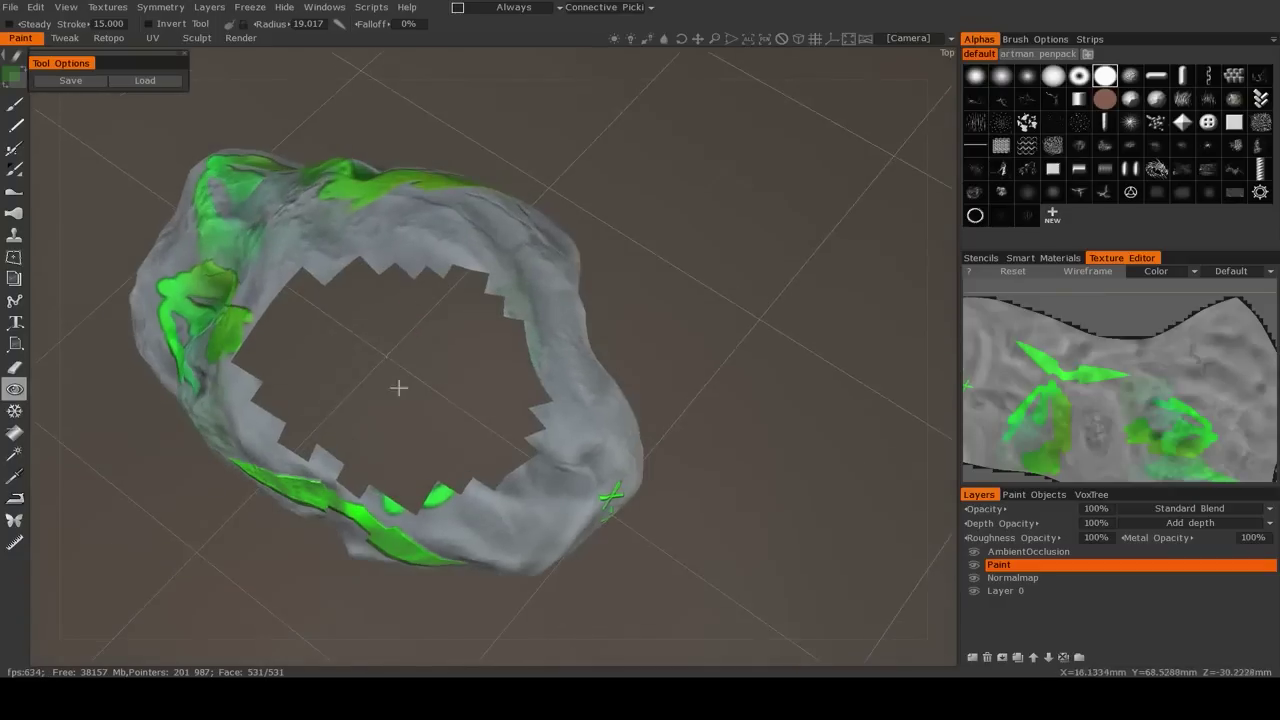
alt+right_drag(386, 400, 423, 419)
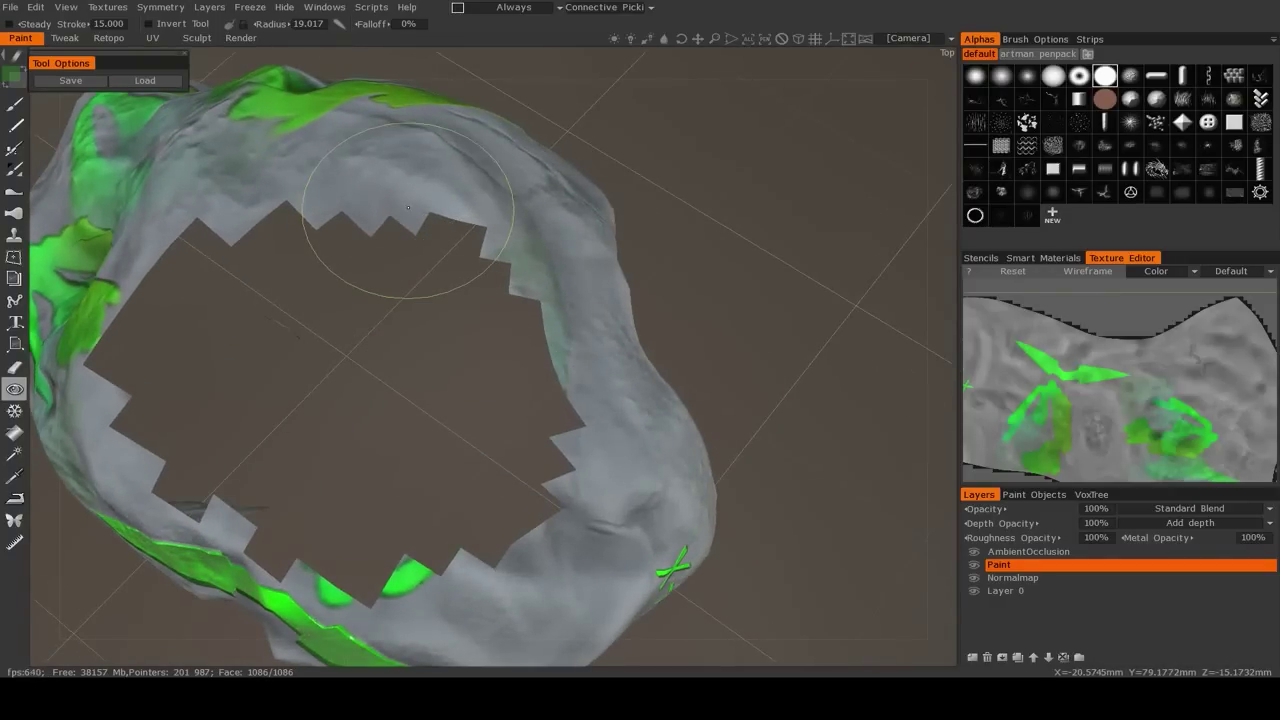
mouse_move(408, 207)
ctrl+mouse_down()
mouse_move(335, 225)
mouse_move(202, 425)
mouse_move(398, 232)
mouse_move(327, 492)
mouse_move(545, 440)
mouse_move(535, 500)
ctrl+mouse_up()
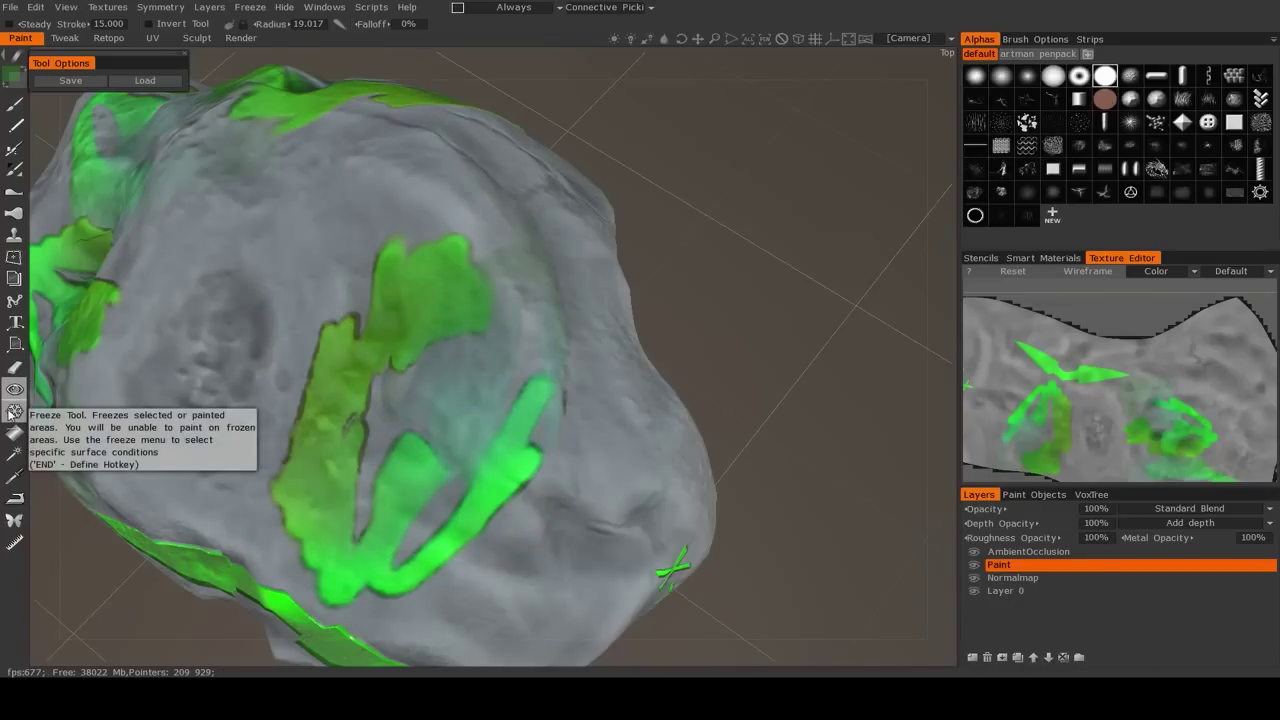
Freeze the crater and adjacent green patch with the Freeze tool at radius 16.956, and invert the frozen area and back
click(14, 411)
alt+drag(330, 280, 400, 250)
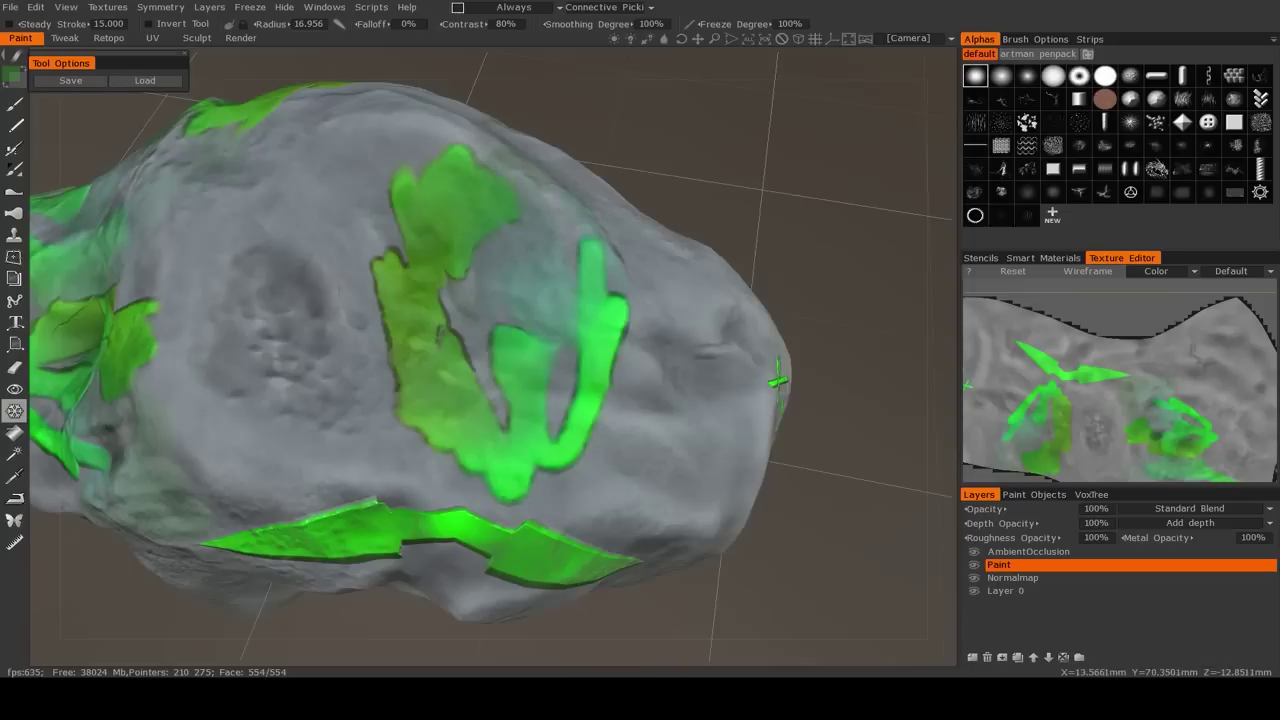
mouse_move(340, 375)
mouse_down()
mouse_move(292, 299)
mouse_move(430, 290)
mouse_move(329, 291)
mouse_up()
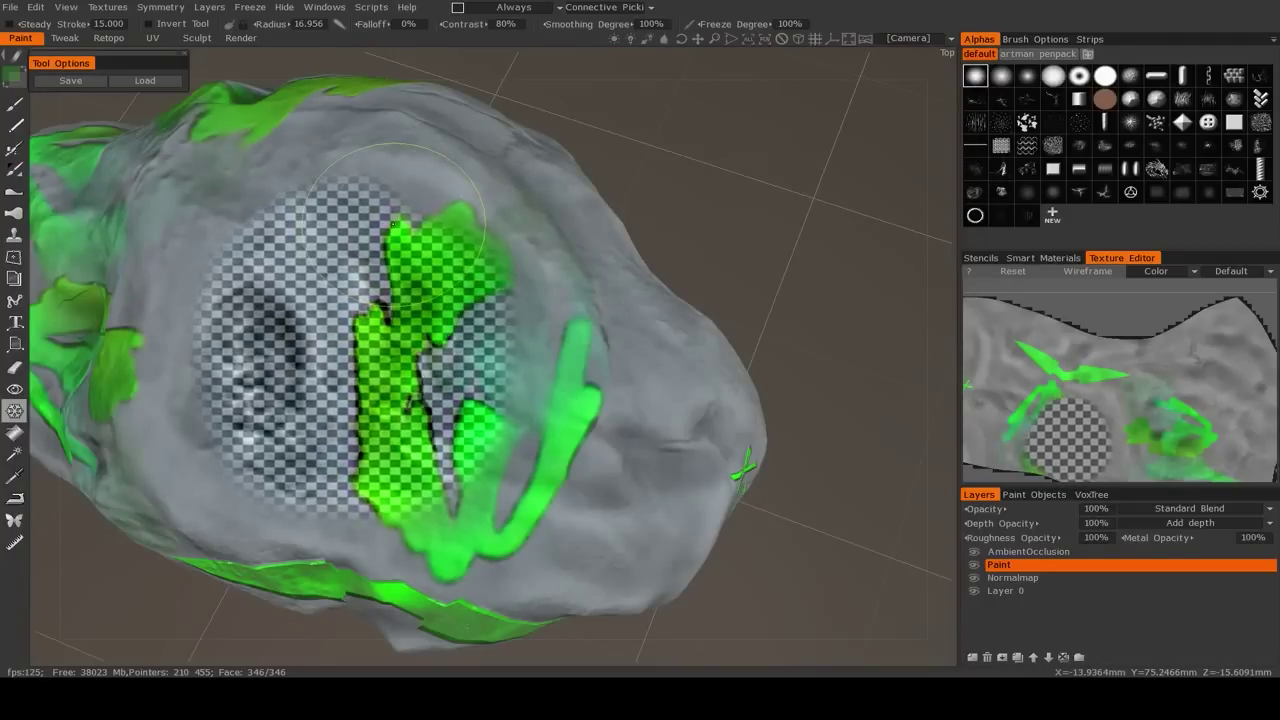
key(ctrl+i)
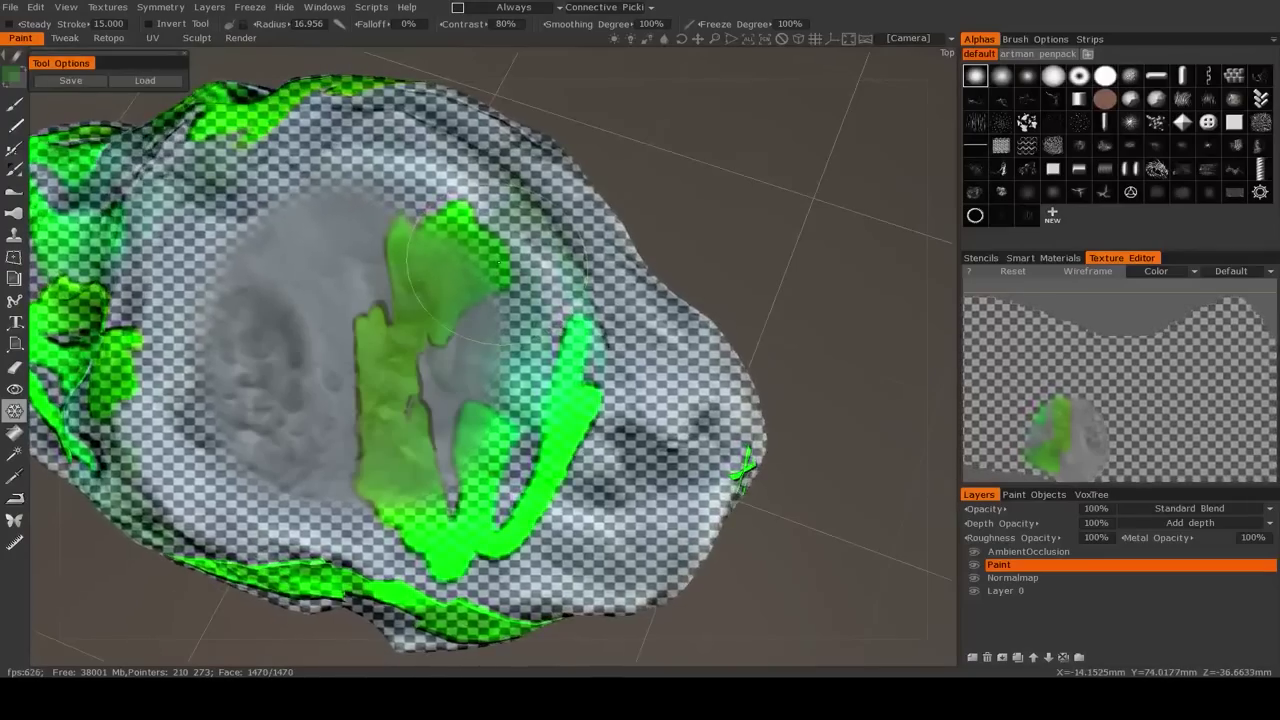
key(ctrl+i)
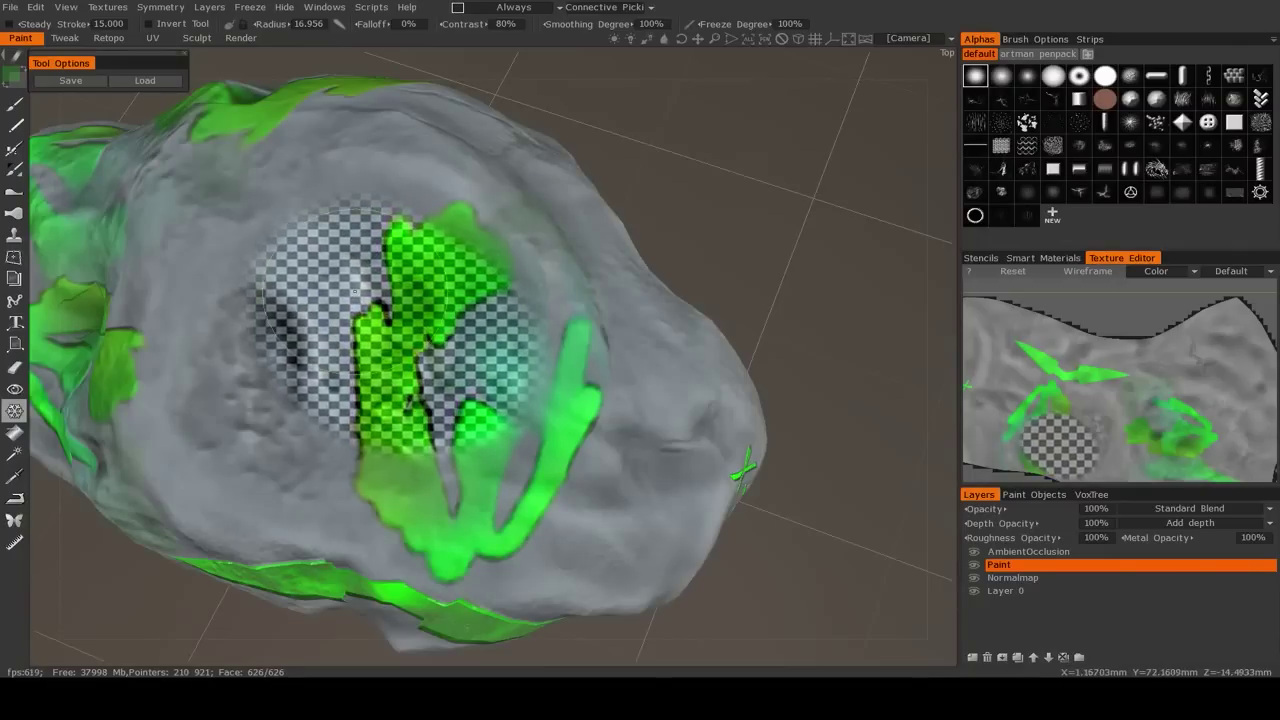
Sharpen the freezing around the green patch and unfreeze everything
click(251, 8)
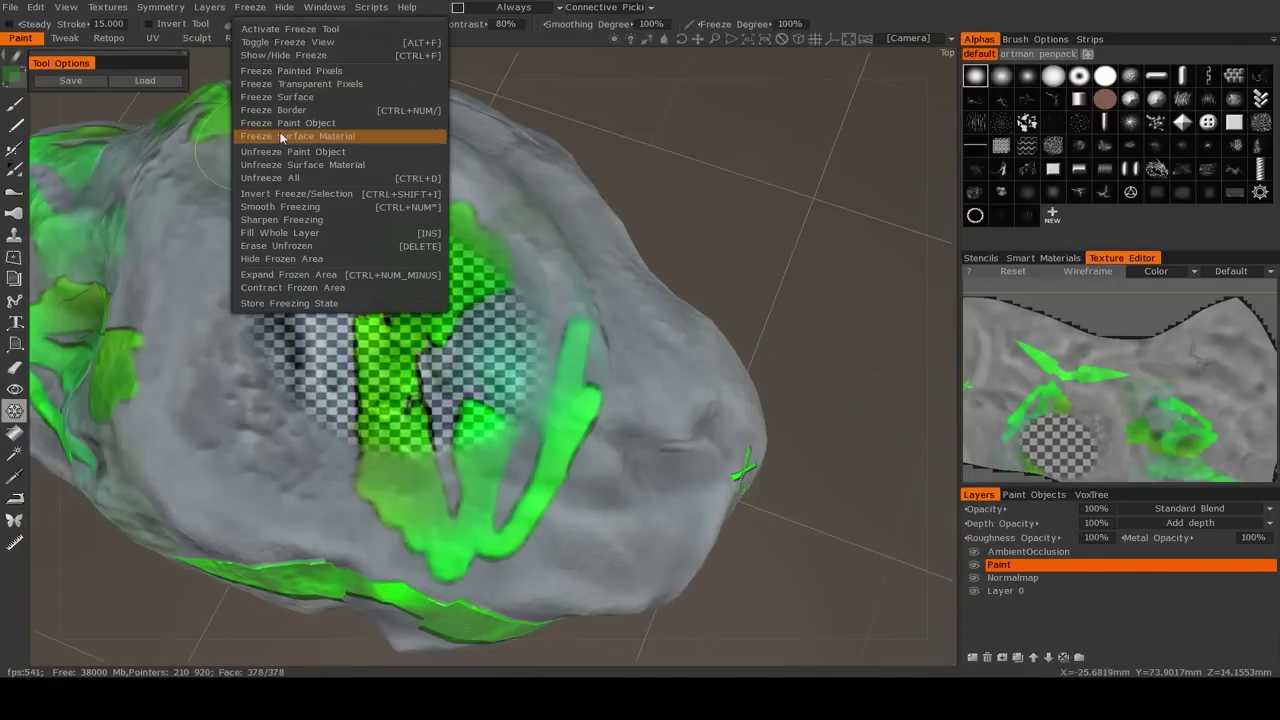
click(374, 110)
click(250, 8)
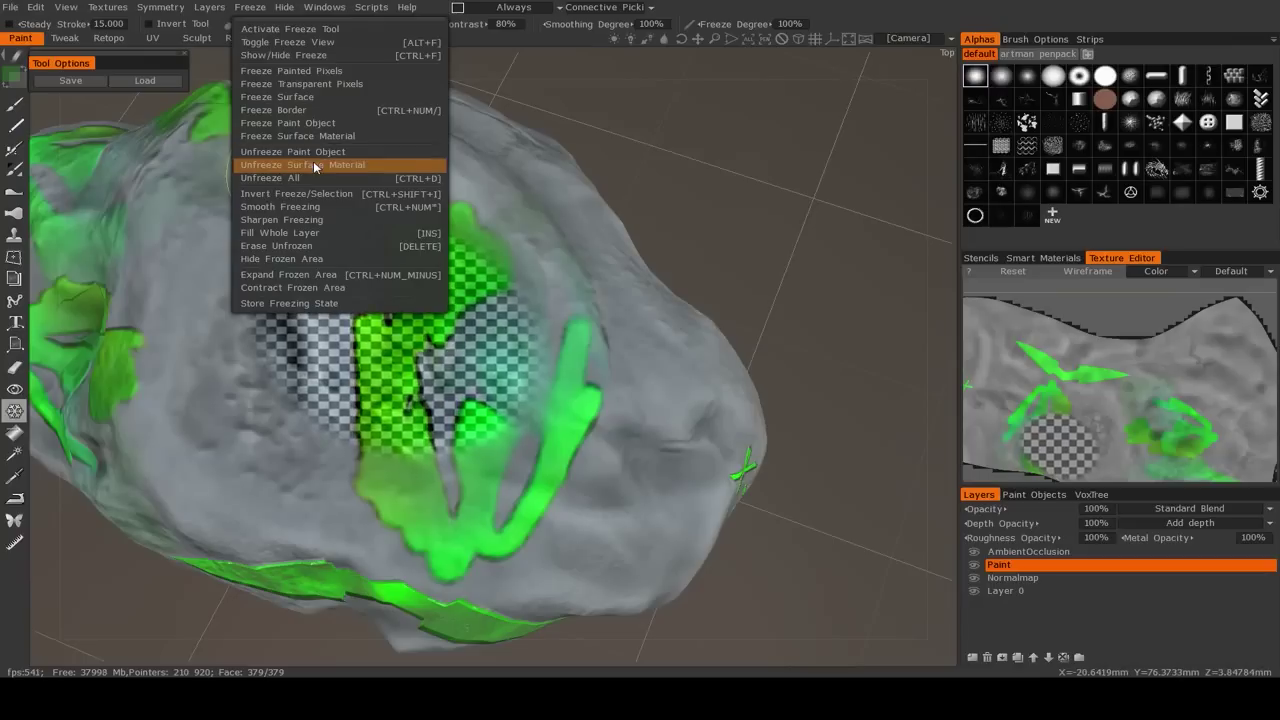
click(294, 220)
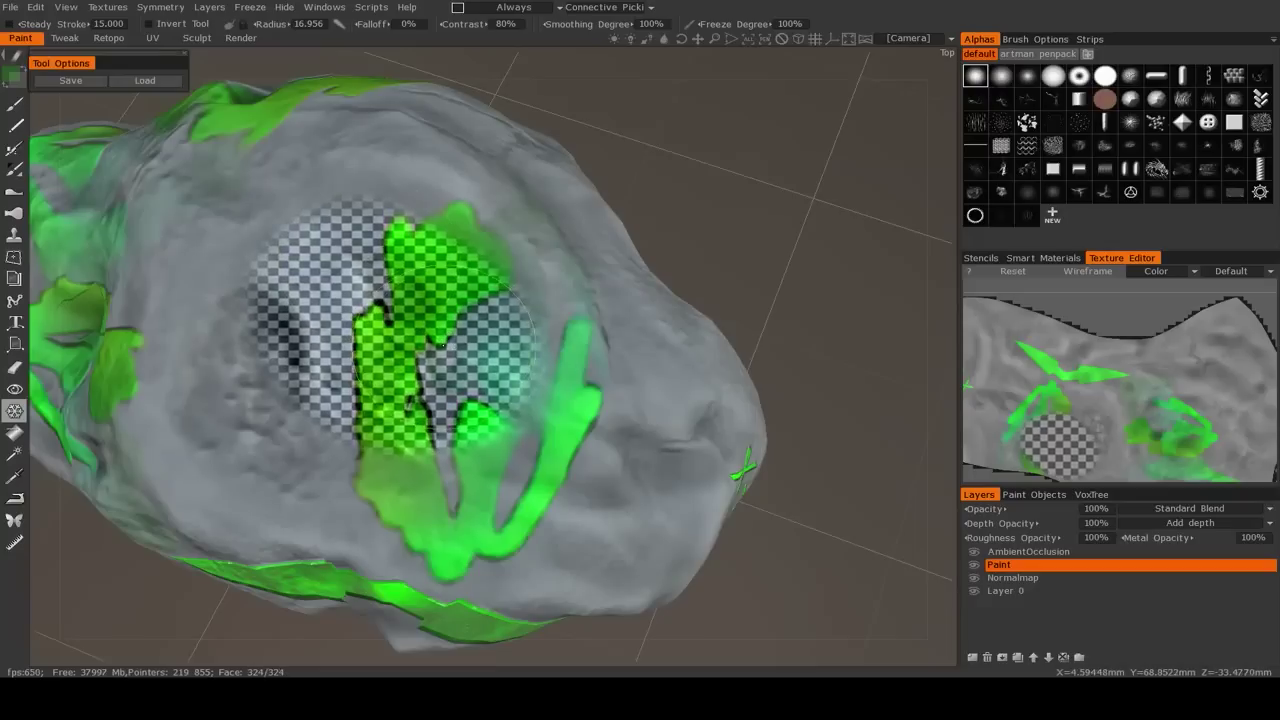
key(ctrl+d)
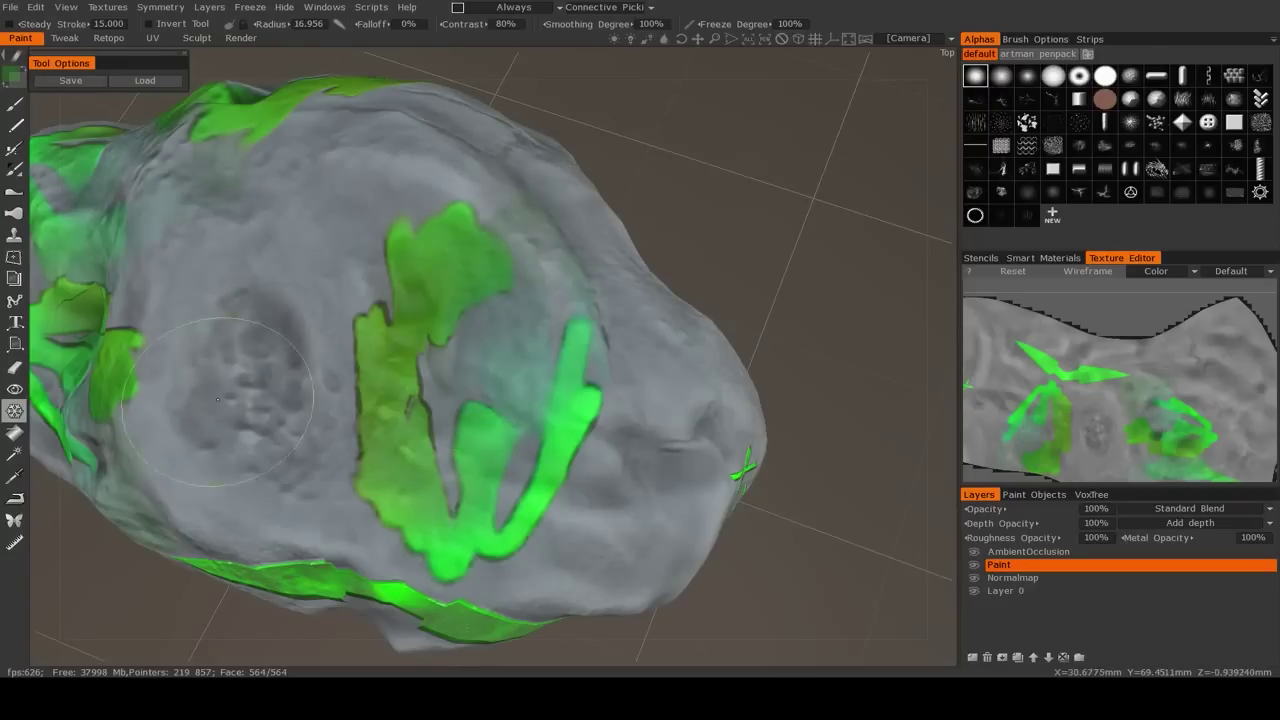
Freeze the connected green patch with the Magic Wand at color tolerance 88.210 and clear the frozen selection
click(15, 457)
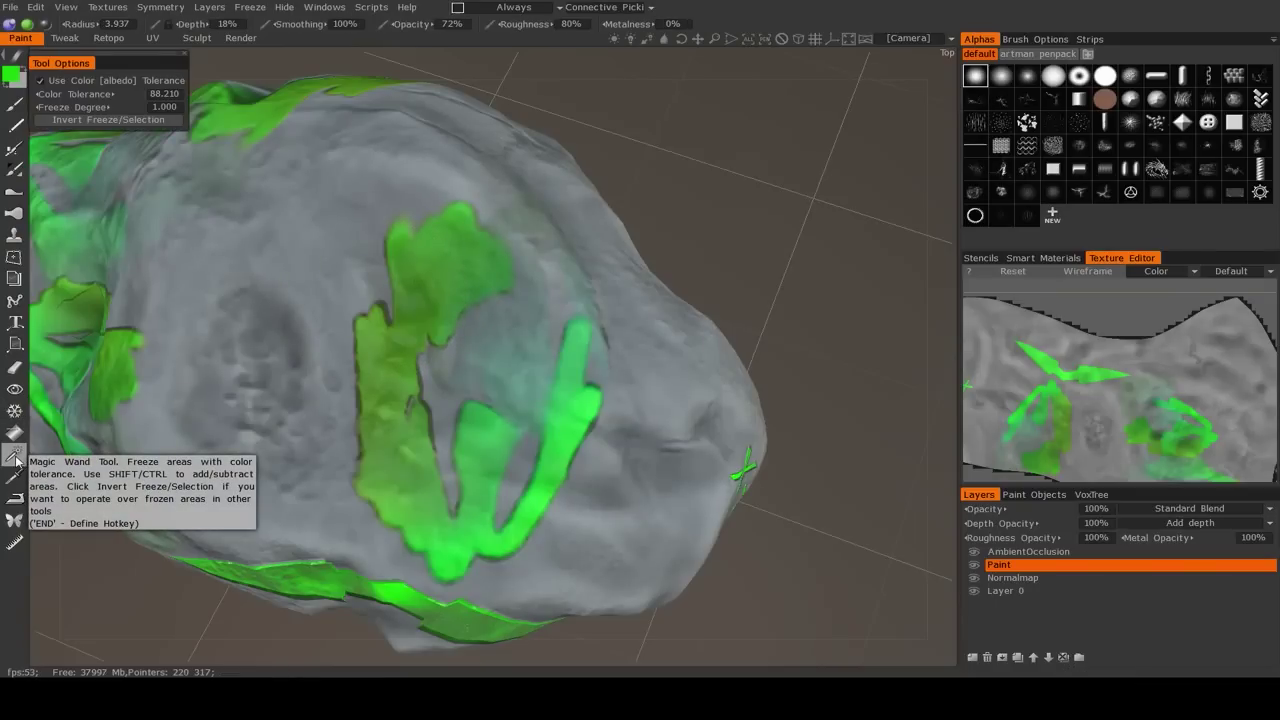
click(481, 449)
alt+drag(481, 449, 445, 443)
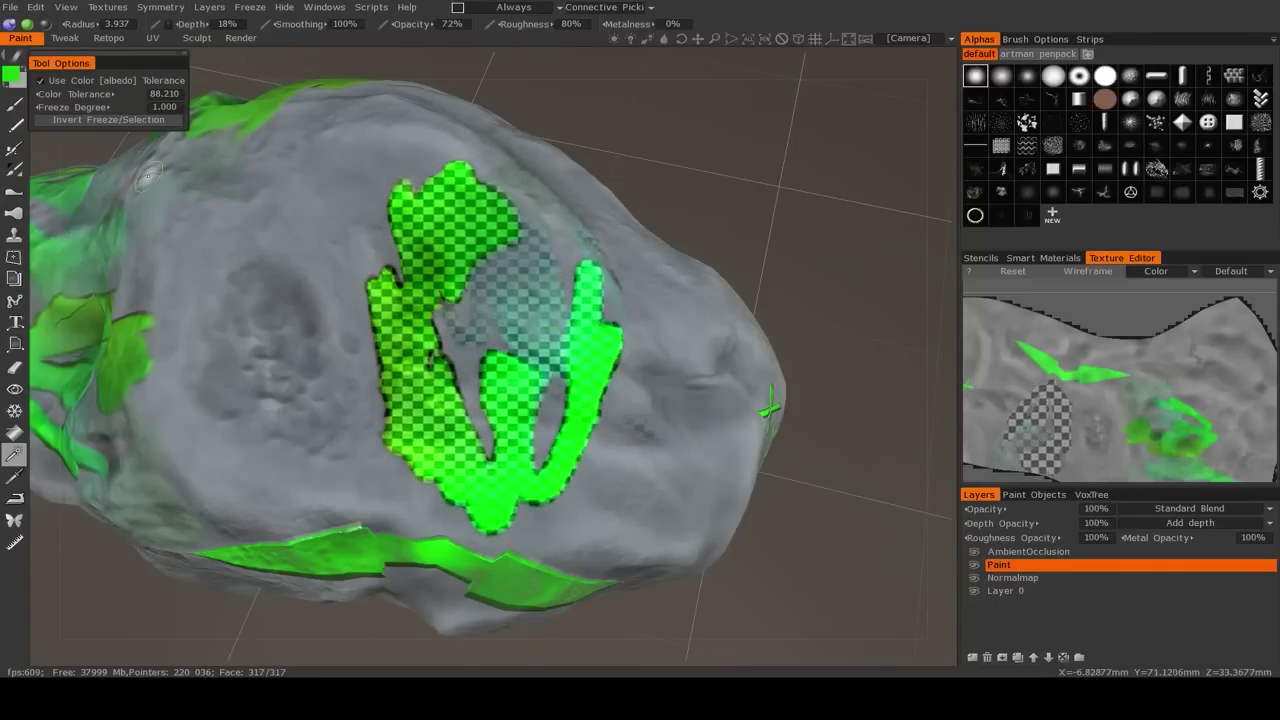
key(ctrl+d)
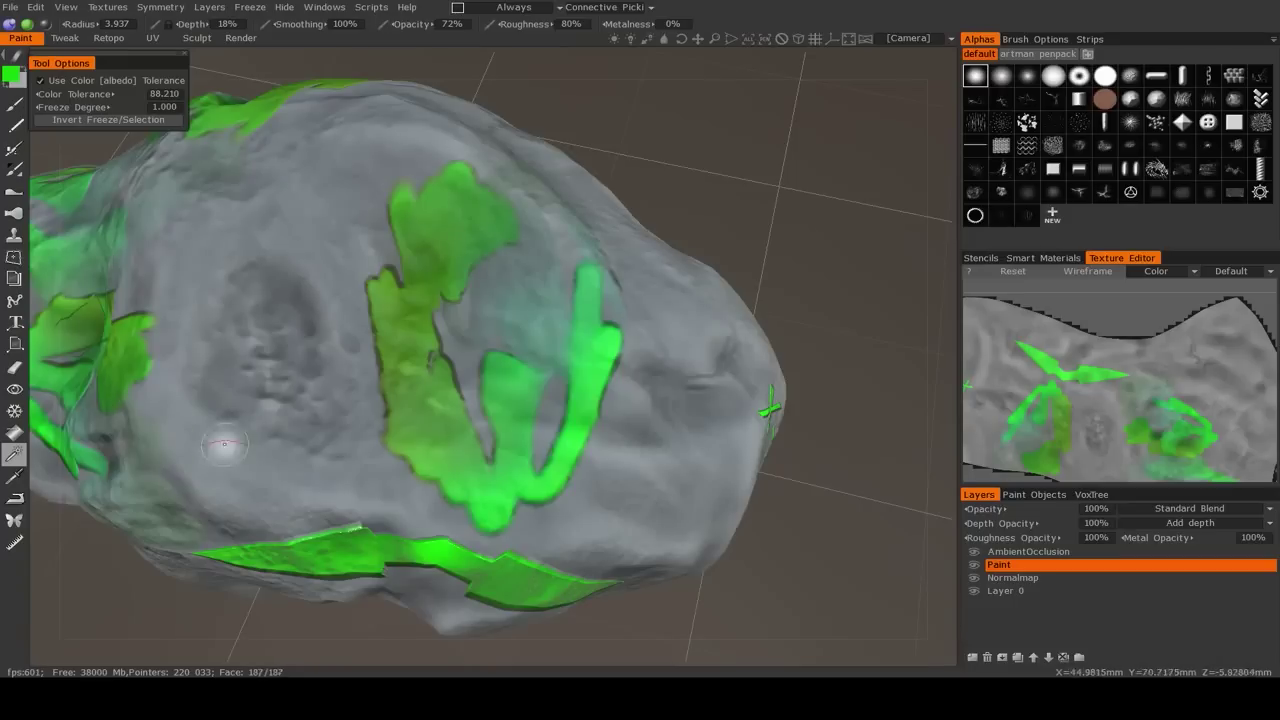
Activate the Fill tool and examine the Smart Material Preview over the rock from the side
click(14, 434)
scroll(605, 485, down, 3)
drag(605, 485, 545, 410)
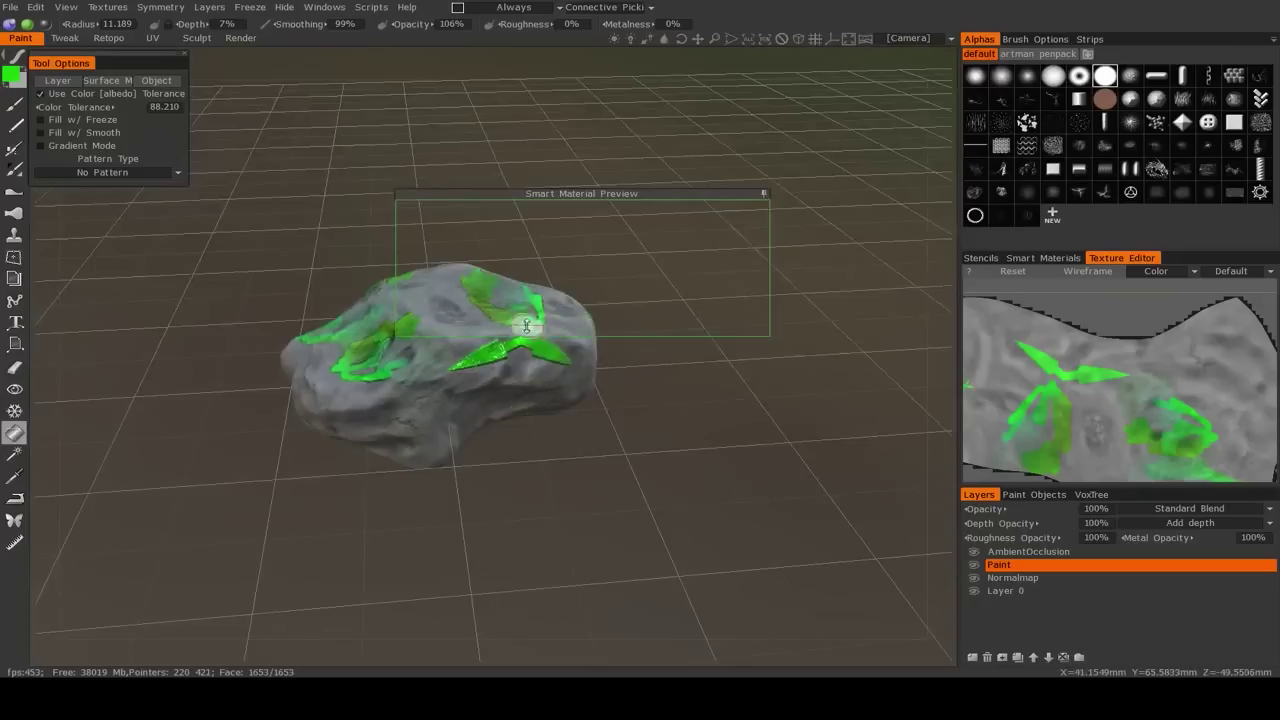
drag(522, 460, 648, 448)
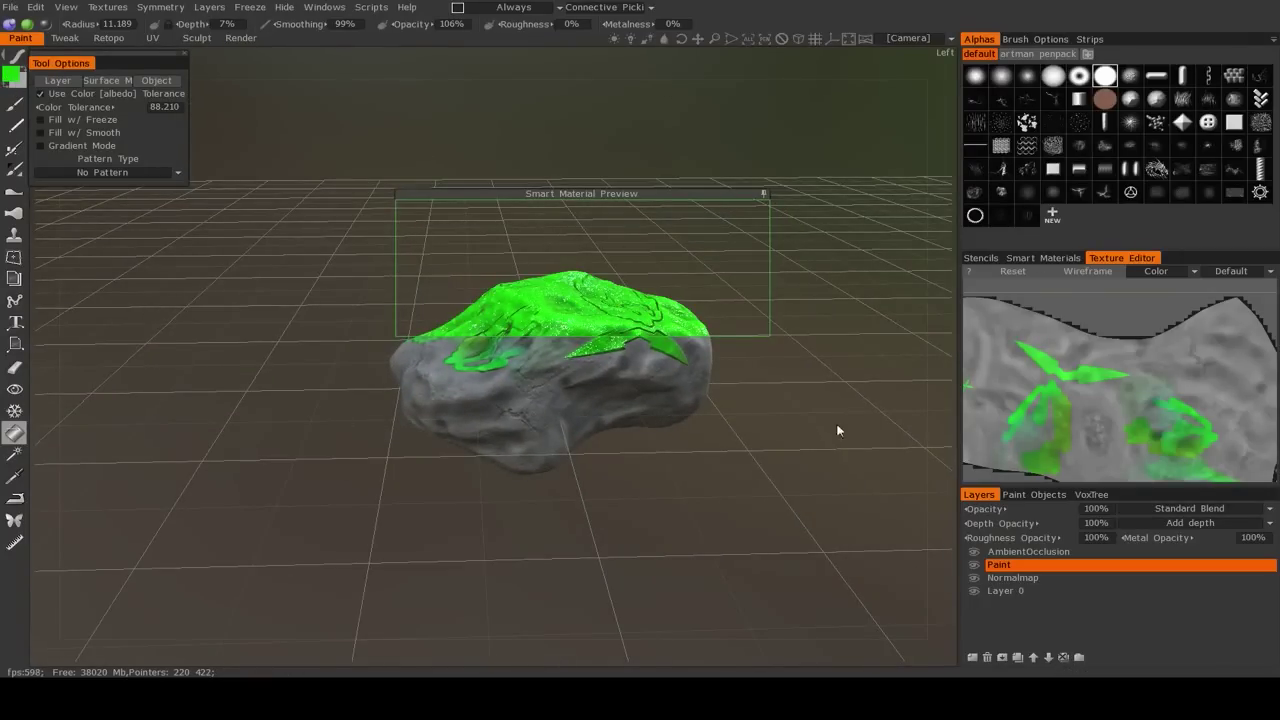
drag(838, 431, 690, 492)
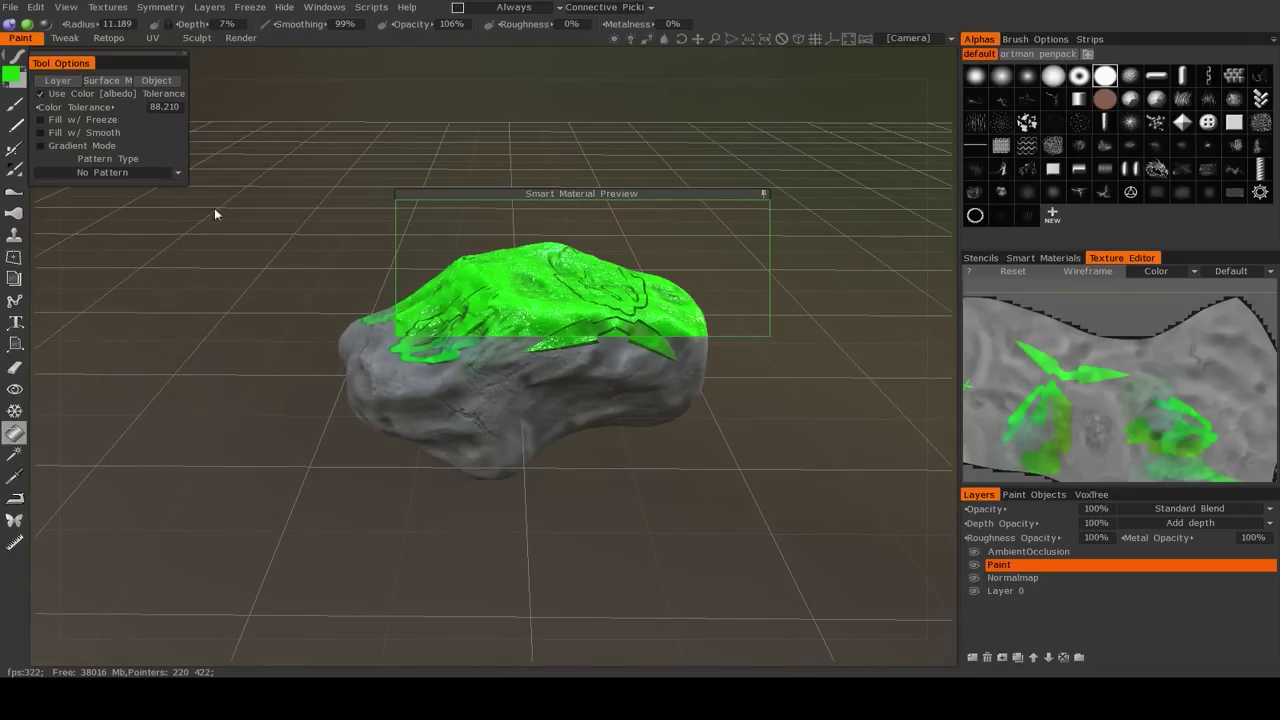
Freeze an oval area on the rock's side and fill the rest of the Paint layer with green
click(15, 411)
mouse_move(430, 408)
mouse_down()
mouse_move(532, 445)
mouse_move(470, 442)
mouse_up()
click(14, 433)
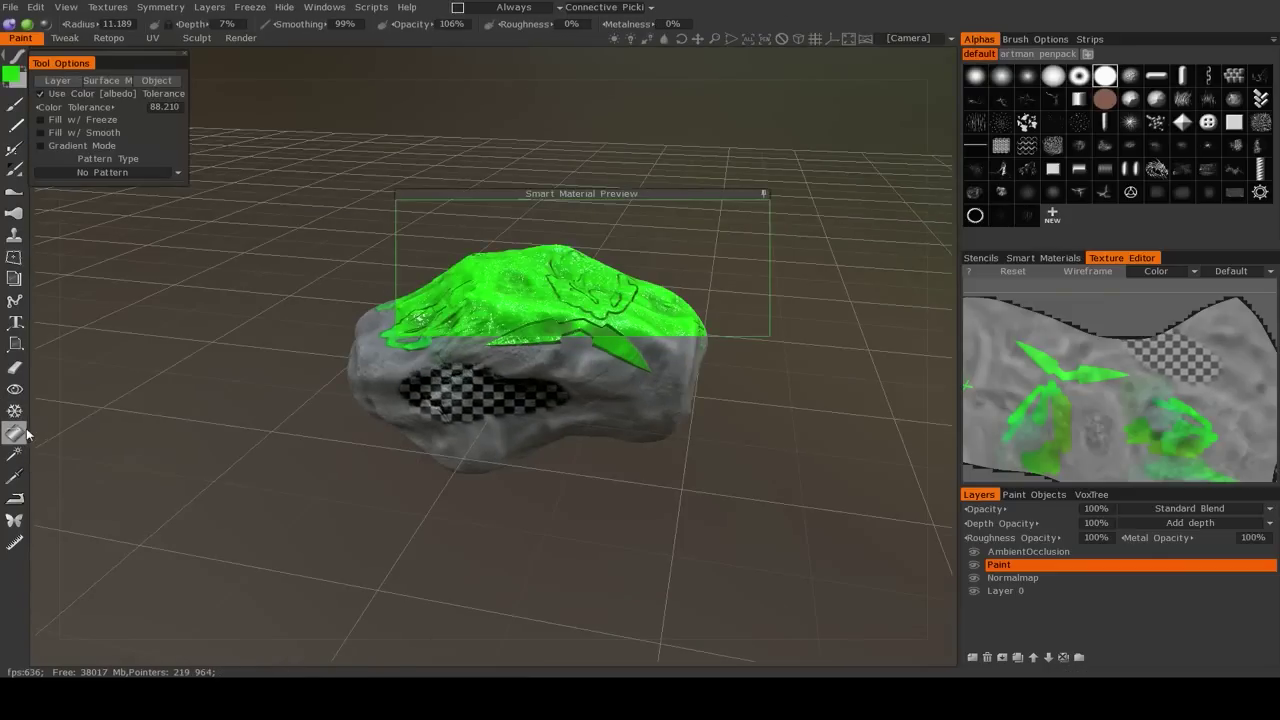
click(63, 85)
click(382, 381)
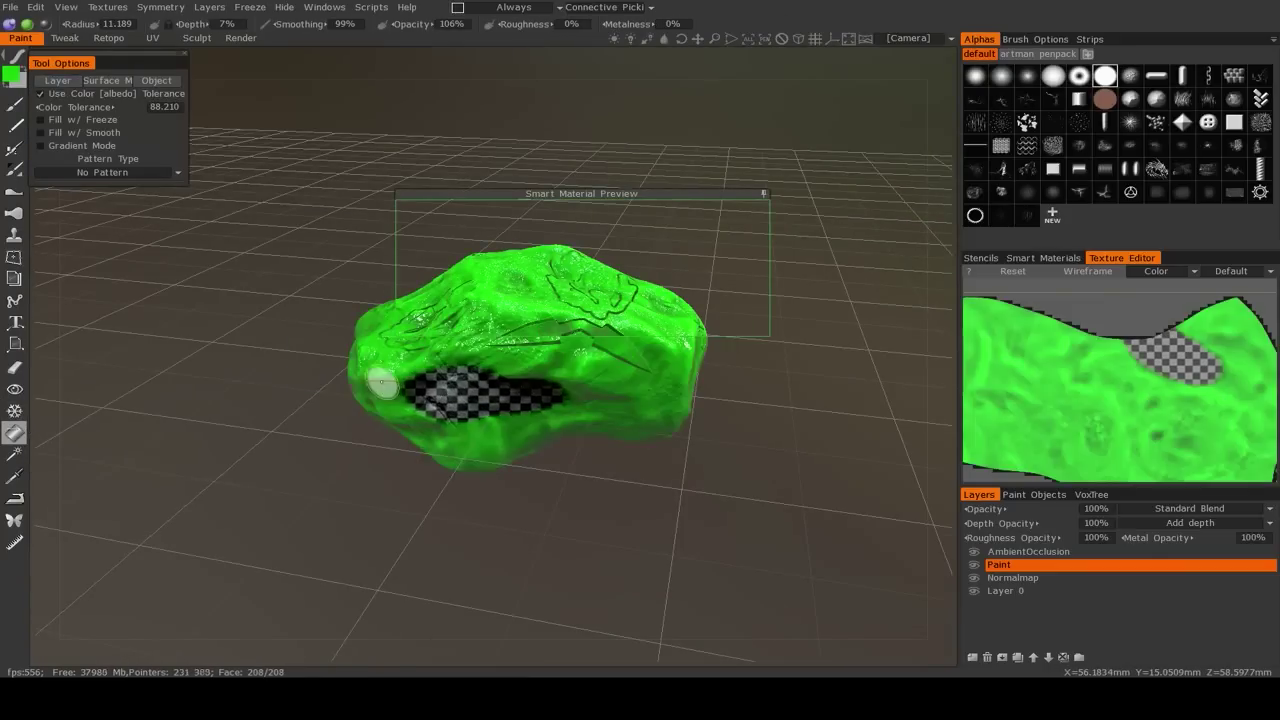
Unfreeze the oval area on the rock's side and inspect the unfilled spot against the green fill
drag(568, 550, 583, 503)
right_drag(583, 503, 600, 486)
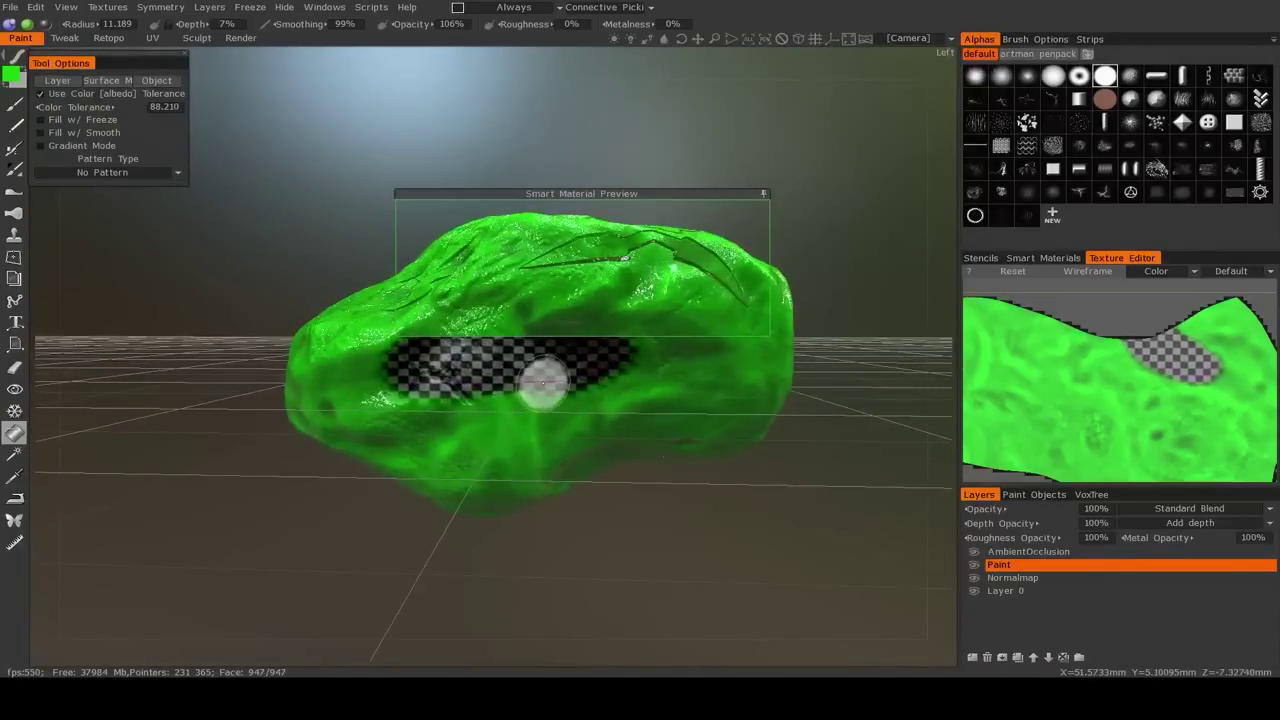
alt+drag(500, 434, 569, 520)
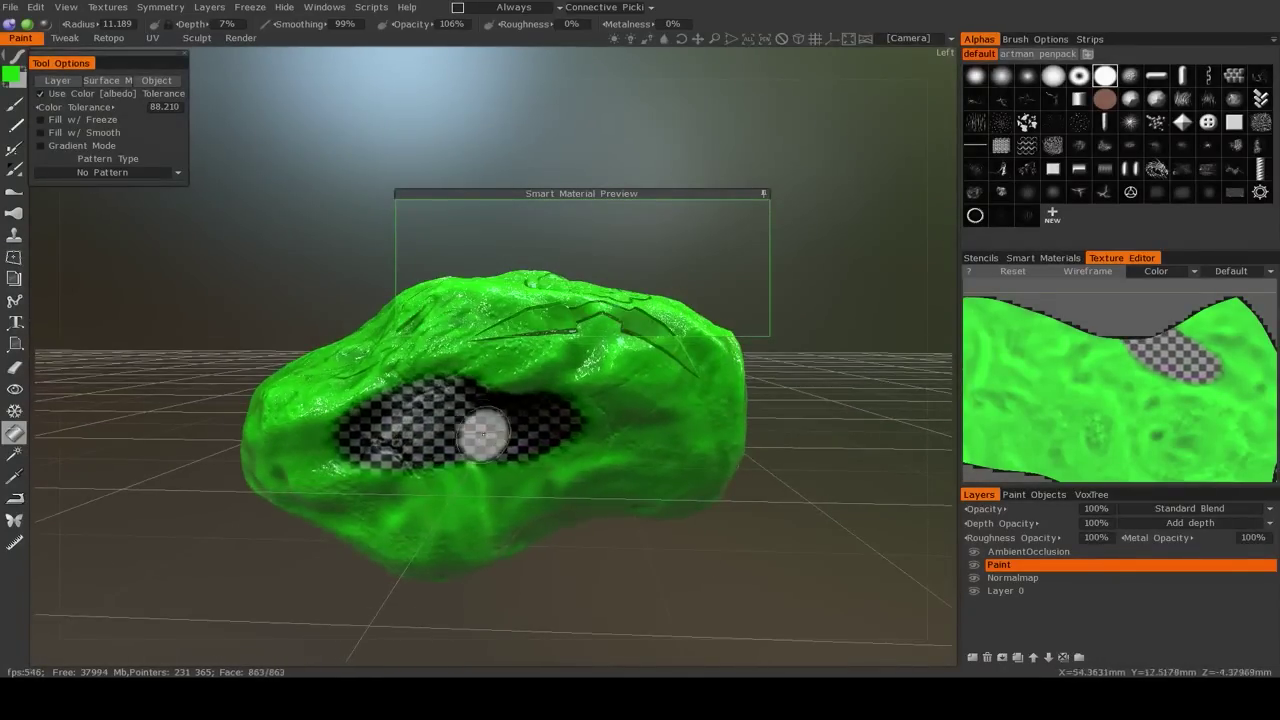
click(508, 451)
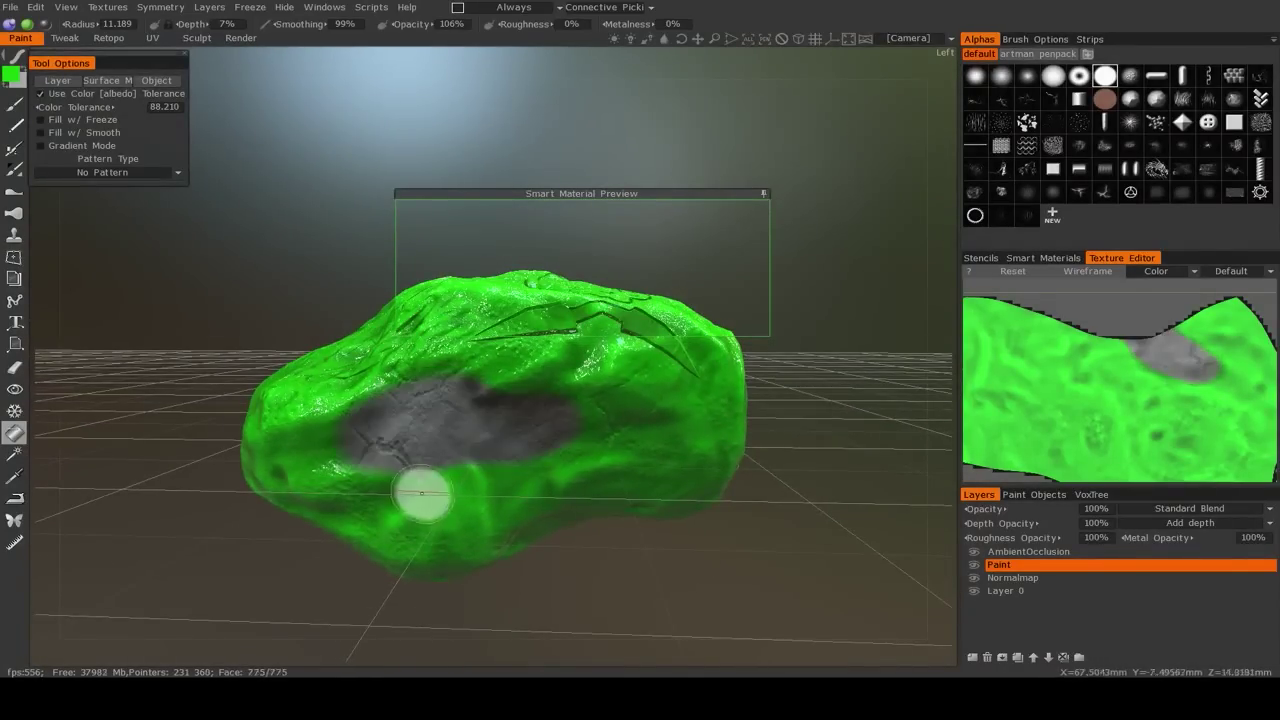
alt+drag(424, 494, 549, 383)
alt+drag(509, 429, 428, 494)
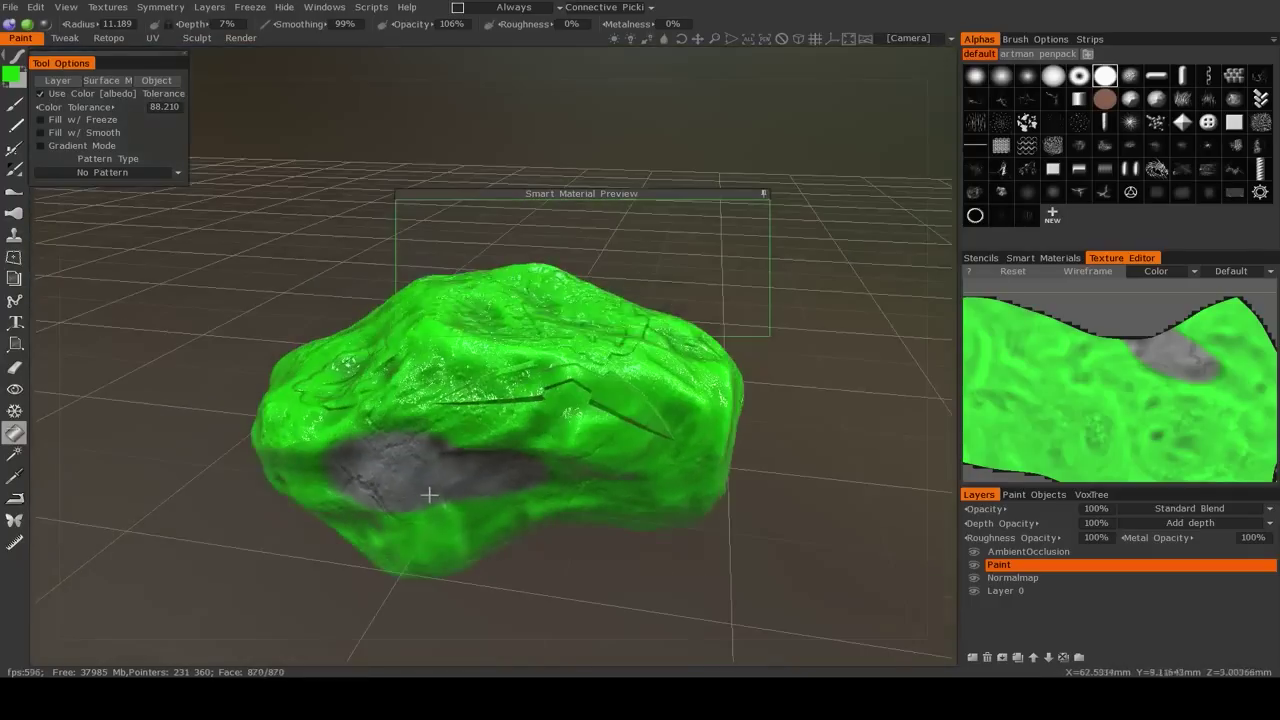
Undo the green layer fill and clear the frozen oval area from the rock
key(ctrl+z)
key(ctrl+z)
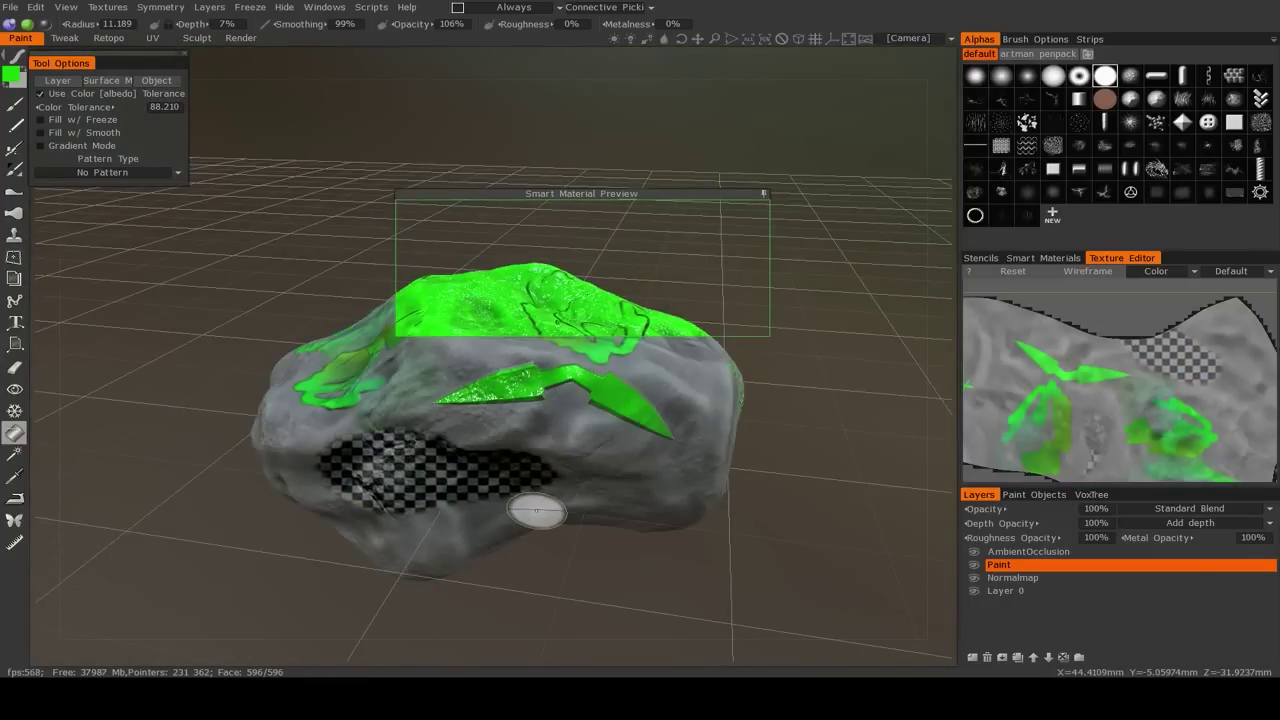
click(334, 452)
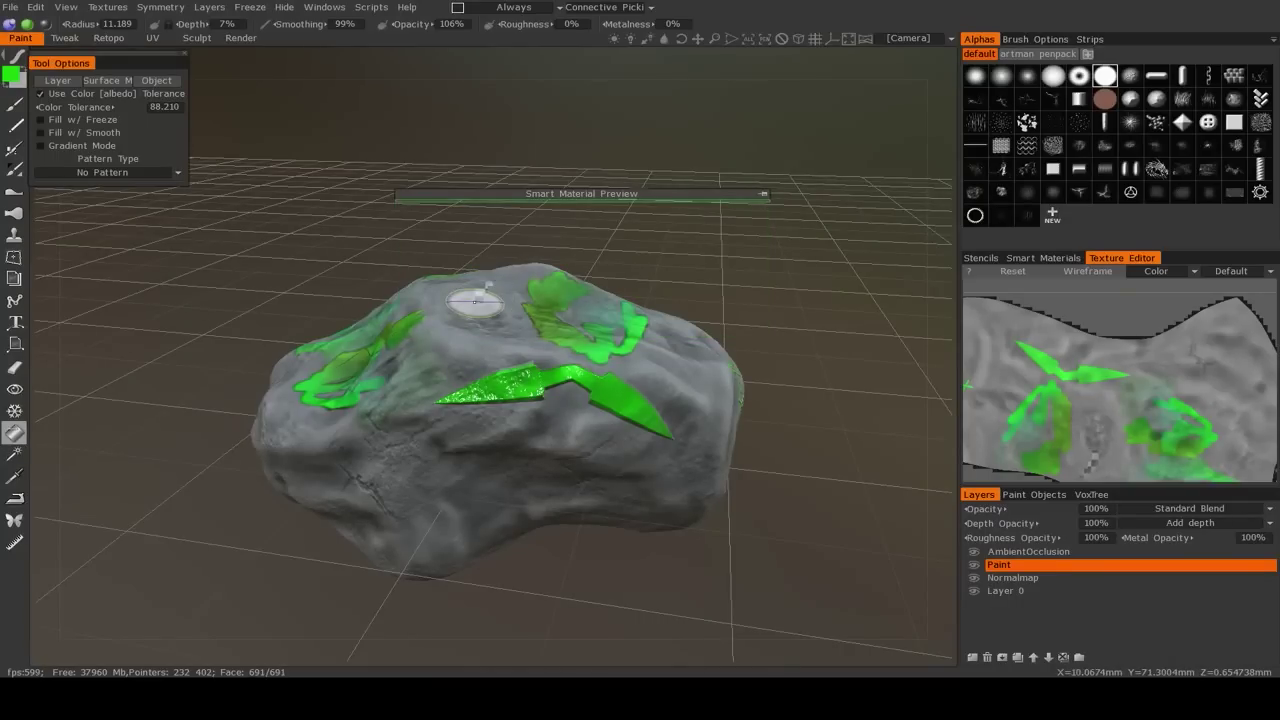
click(474, 302)
key(ctrl+z)
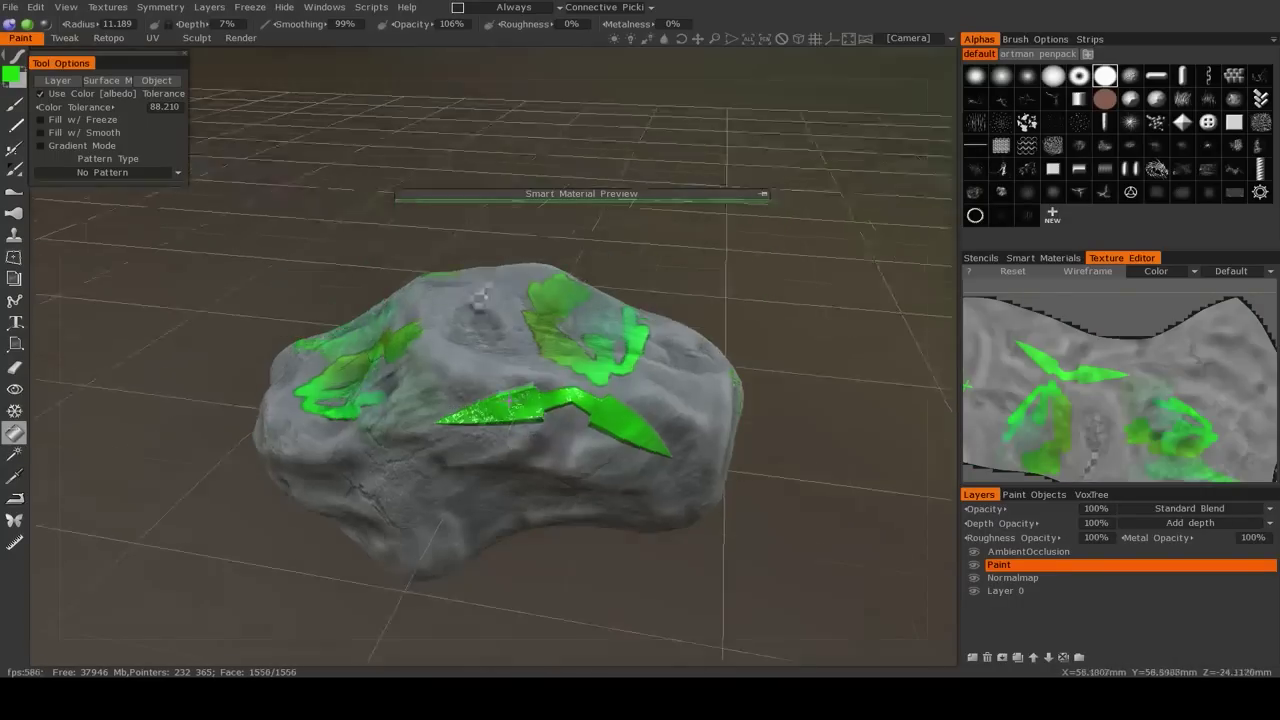
Activate the color picker with color chosen from all layers and sample the rock's grey
click(16, 478)
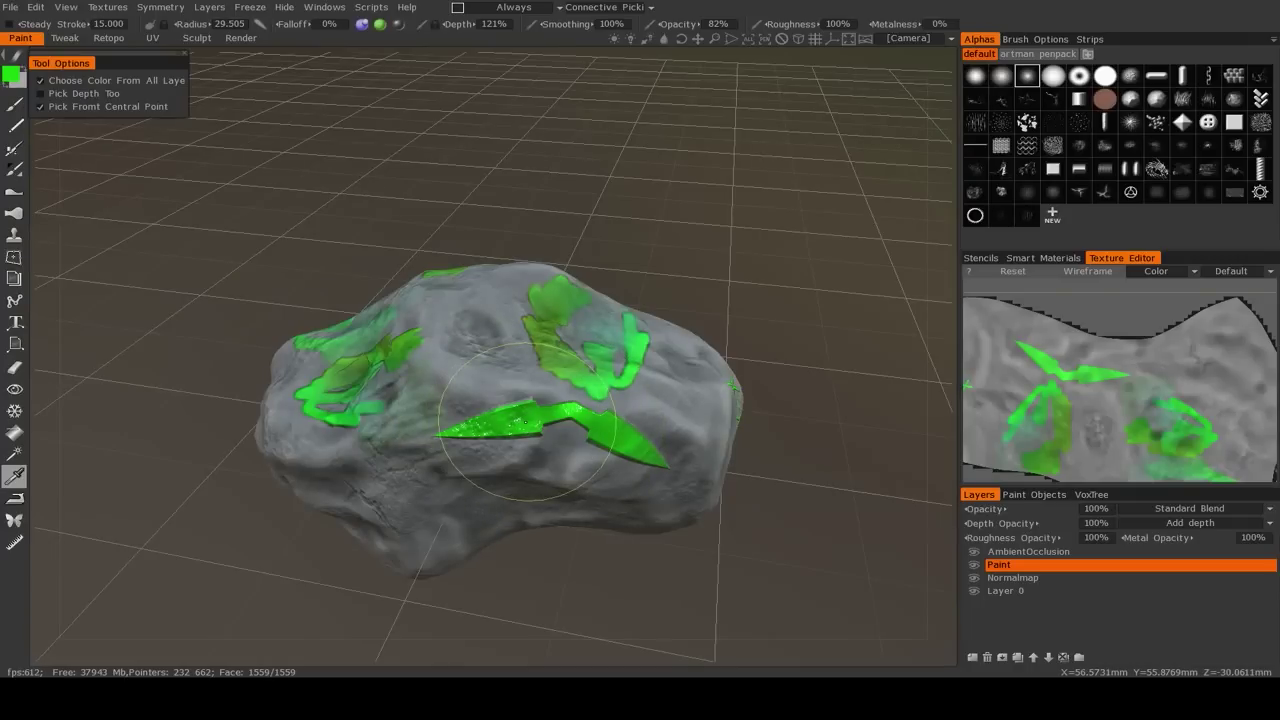
middle_drag(487, 395, 475, 420)
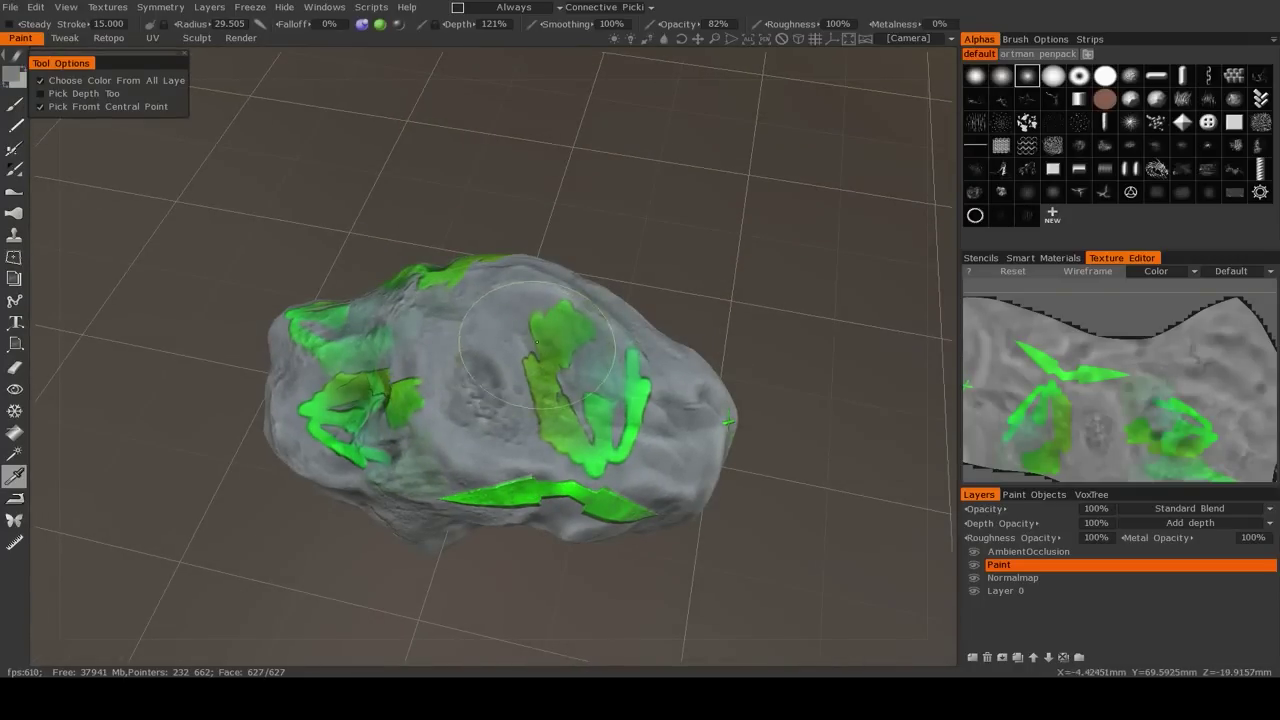
middle_drag(536, 343, 490, 398)
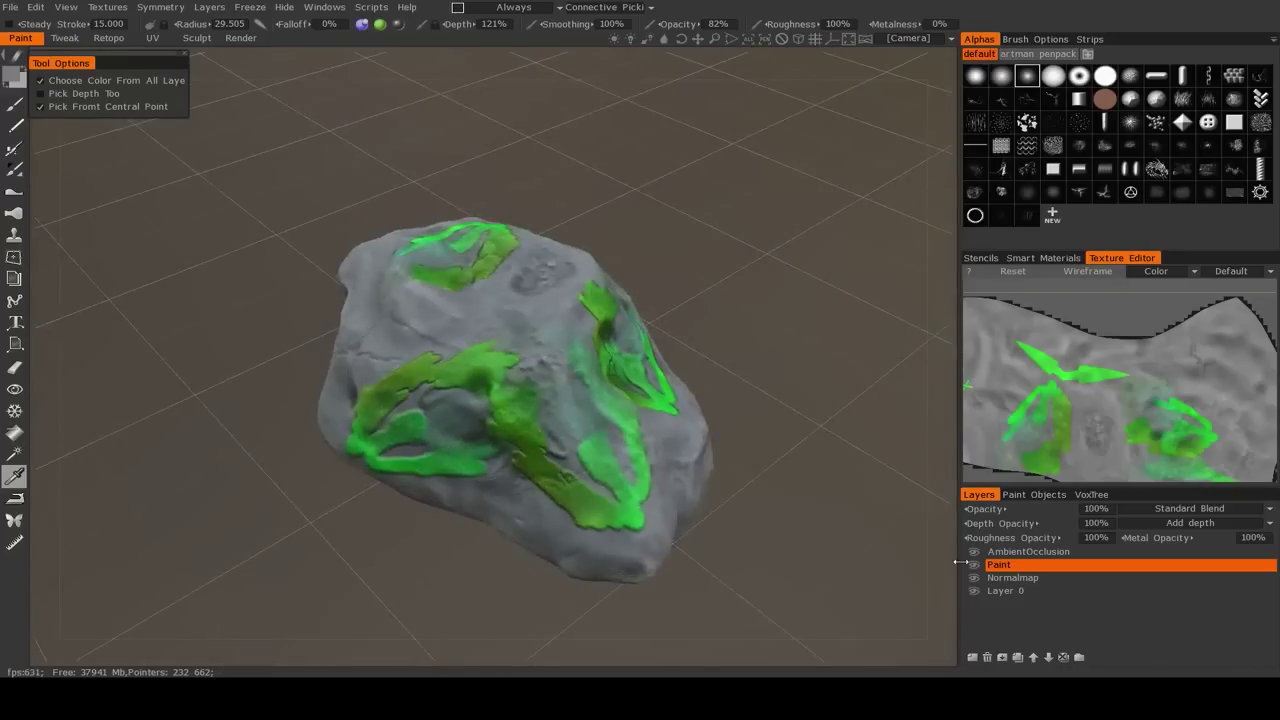
middle_drag(675, 443, 529, 374)
scroll(489, 334, up, 4)
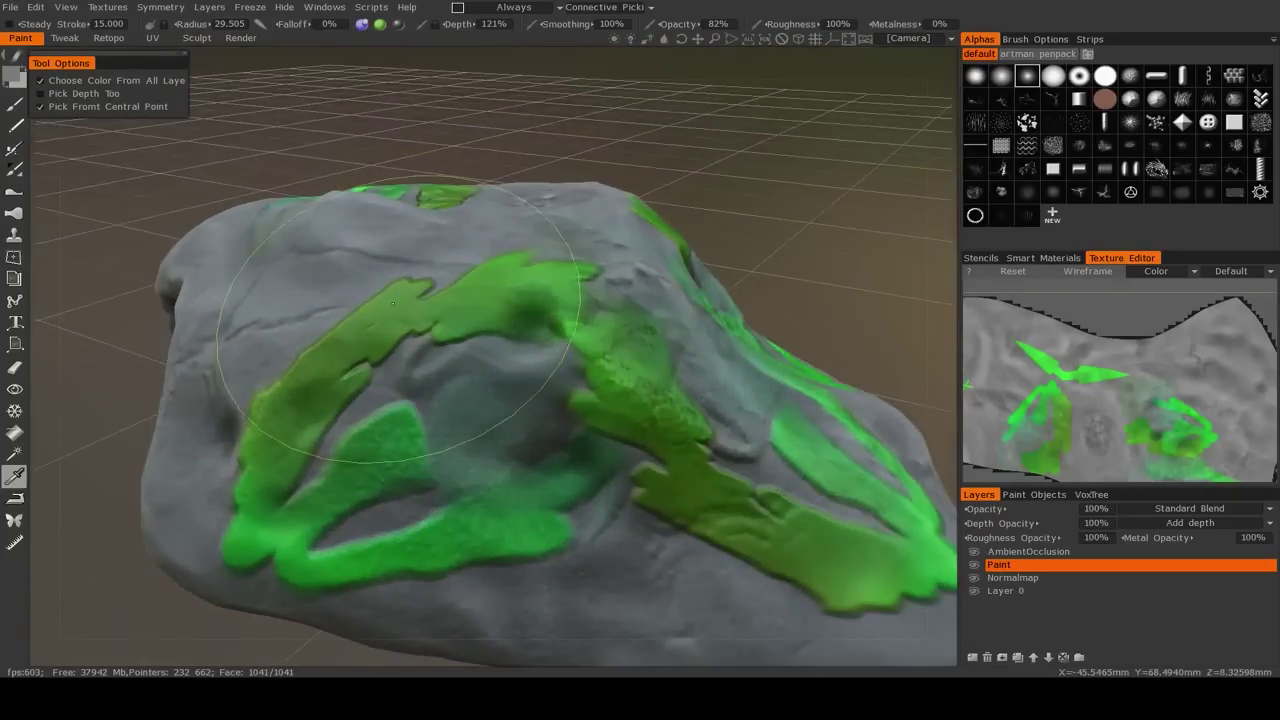
Sample the green of the arched painted stroke, followed by the grey of the hollow beneath it
click(402, 332)
click(490, 301)
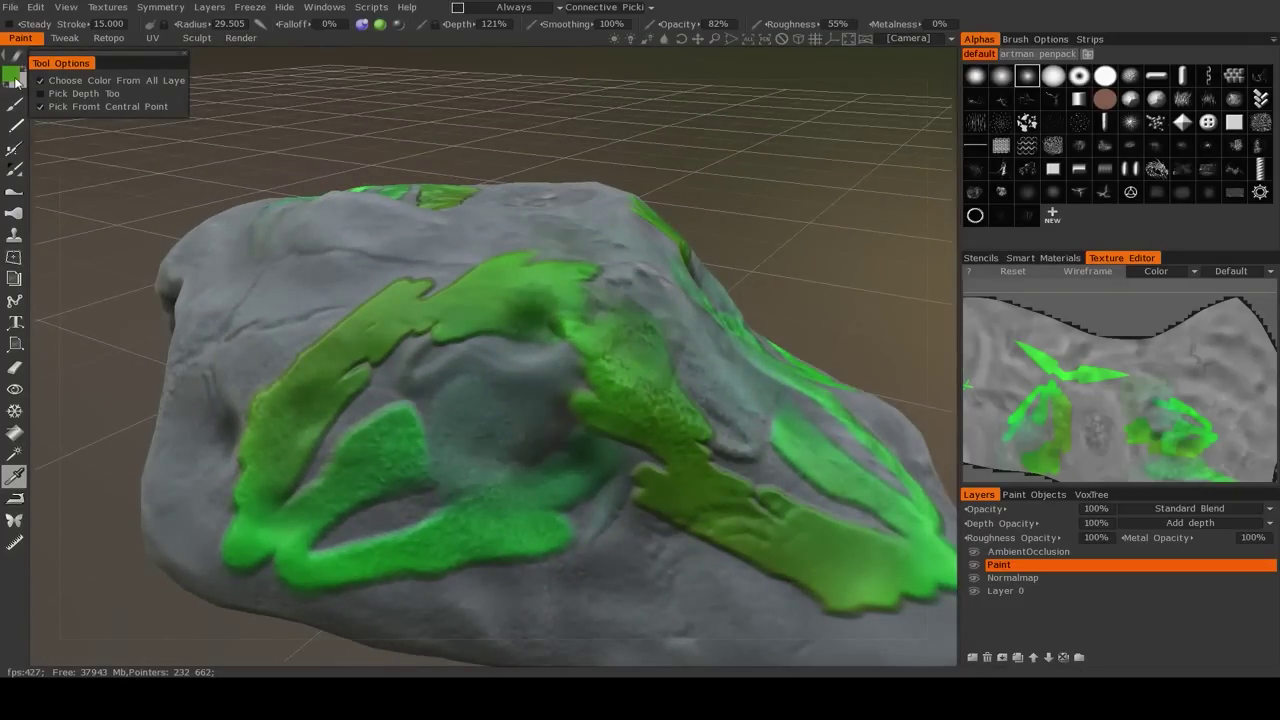
mouse_move(454, 382)
middle_down()
mouse_move(455, 444)
mouse_move(446, 403)
middle_up()
click(455, 444)
Examine the painted strokes and patches on the rock from the side, from above and from the far end
scroll(442, 465, down, 5)
drag(590, 460, 483, 506)
scroll(483, 506, up, 2)
drag(286, 460, 630, 360)
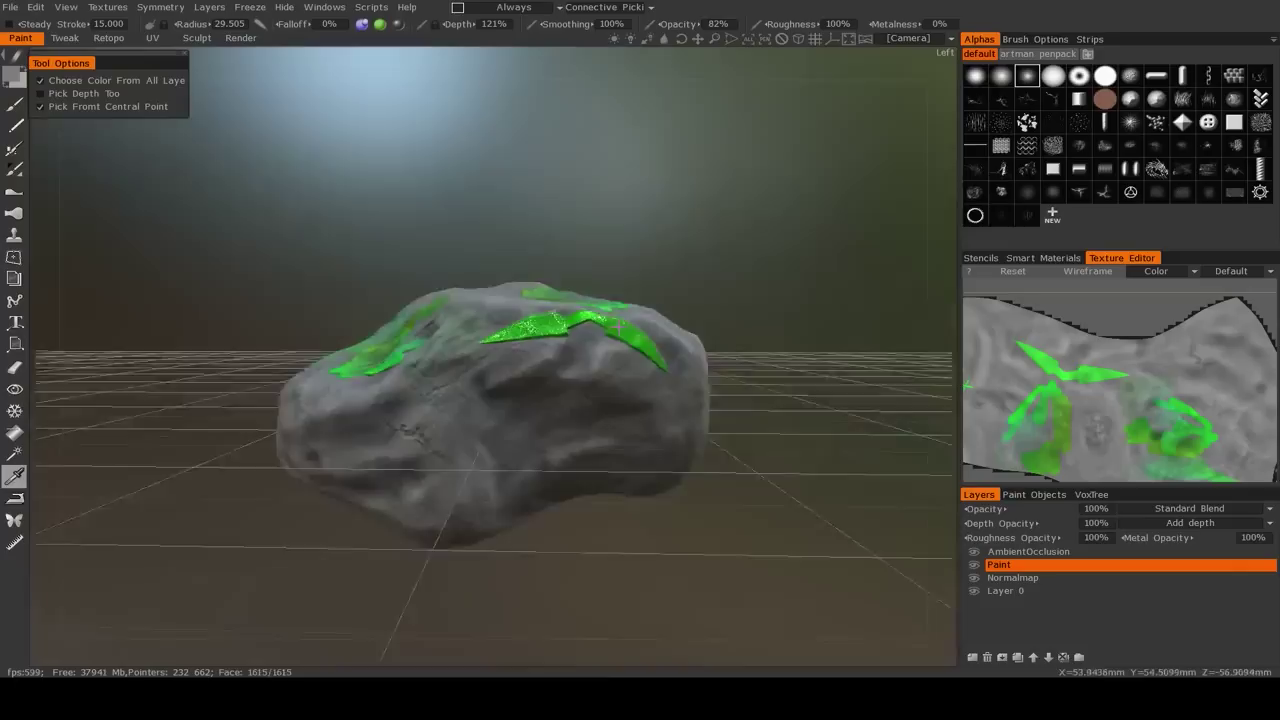
scroll(611, 460, up, 1)
drag(611, 460, 497, 480)
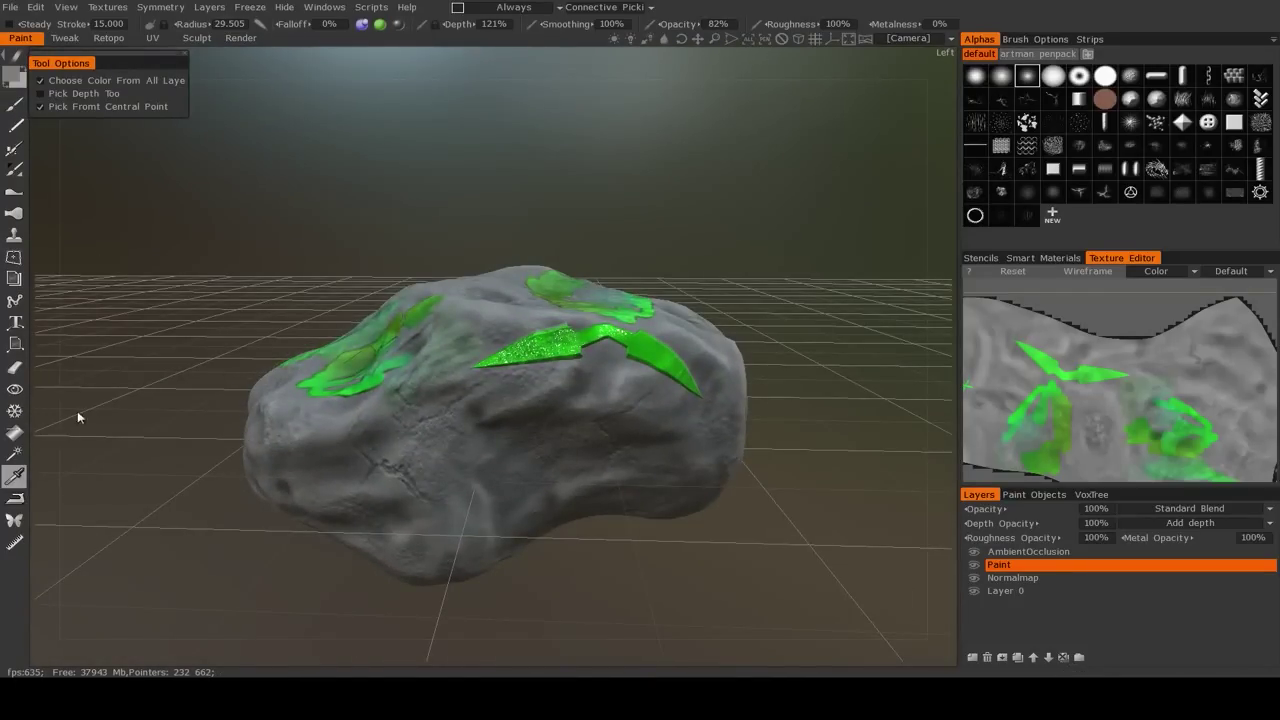
middle_drag(211, 298, 691, 556)
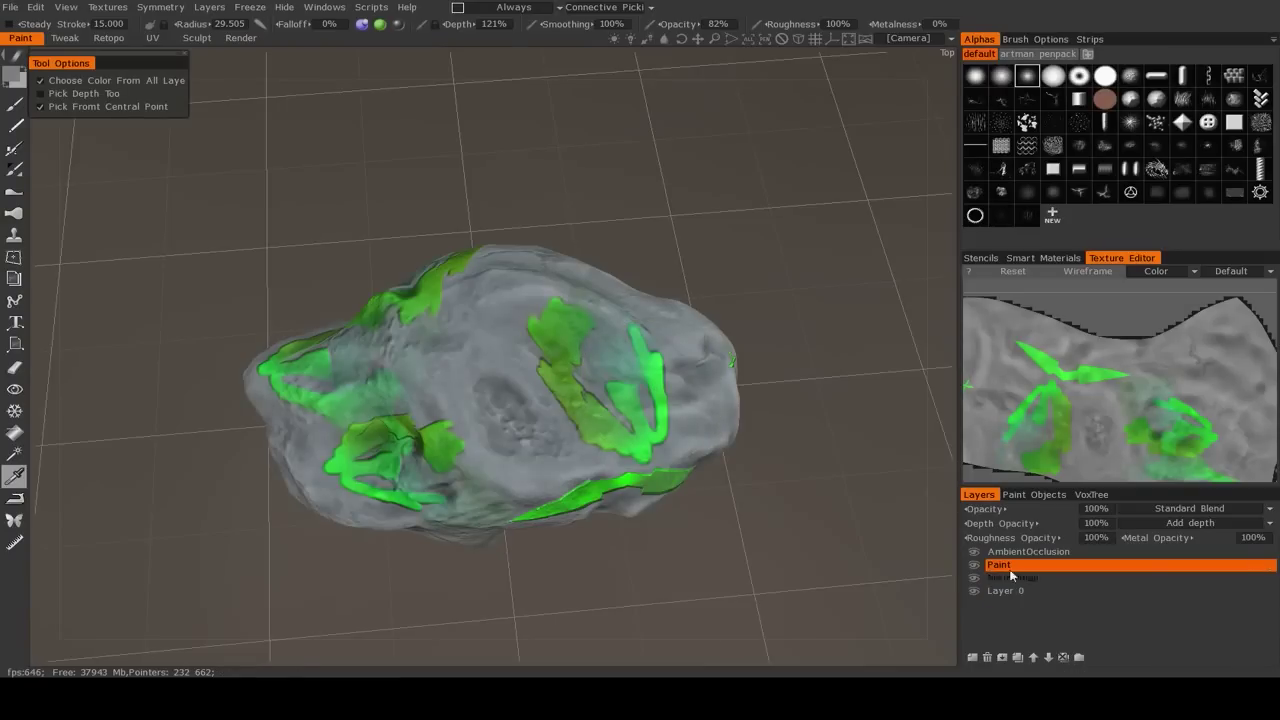
mouse_move(770, 540)
mouse_down()
mouse_move(690, 420)
mouse_move(749, 537)
mouse_move(628, 552)
mouse_move(703, 552)
mouse_up()
drag(786, 555, 774, 442)
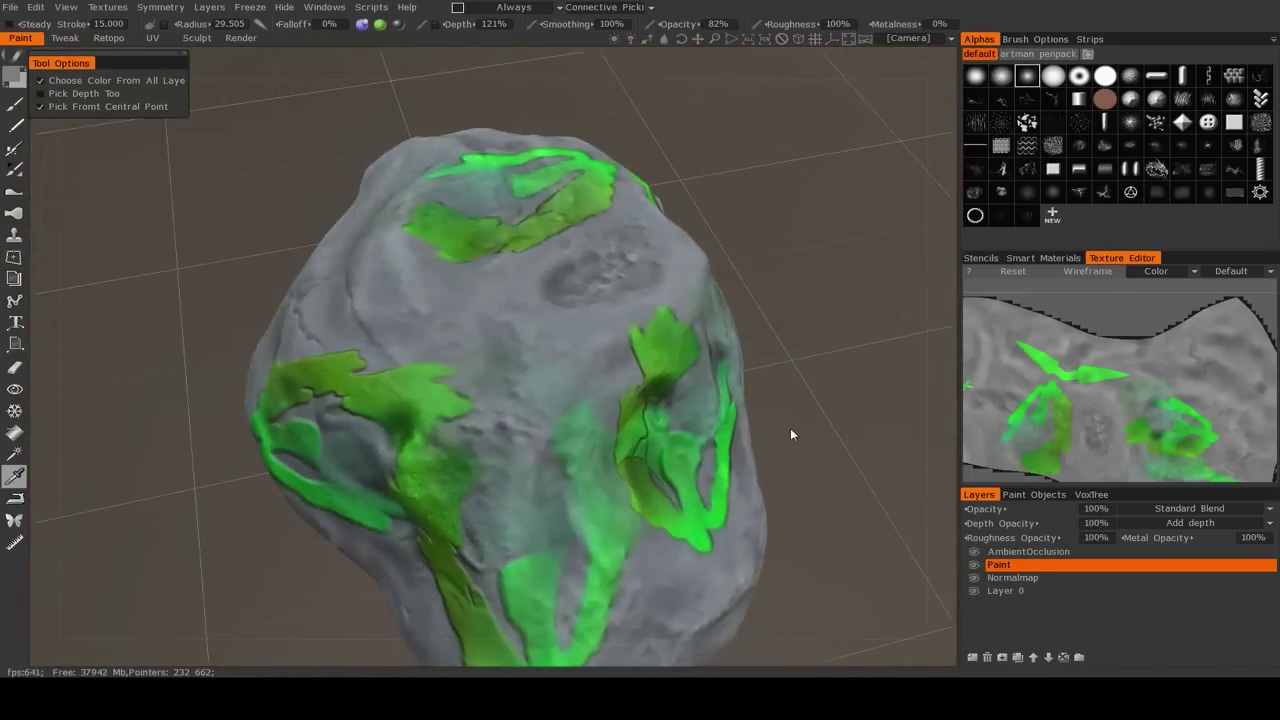